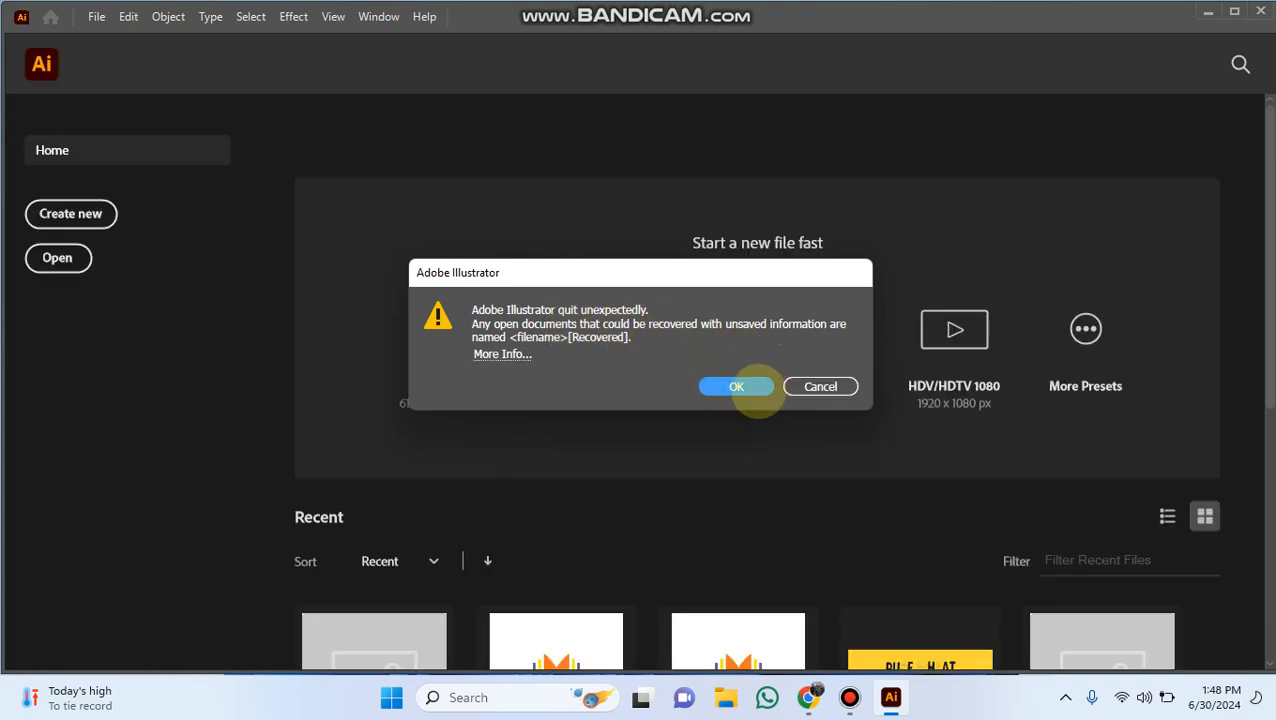
Dismiss the crash recovery notice and close both recovered documents without saving them
{"action": "left_click", "coordinate": [755, 388]}
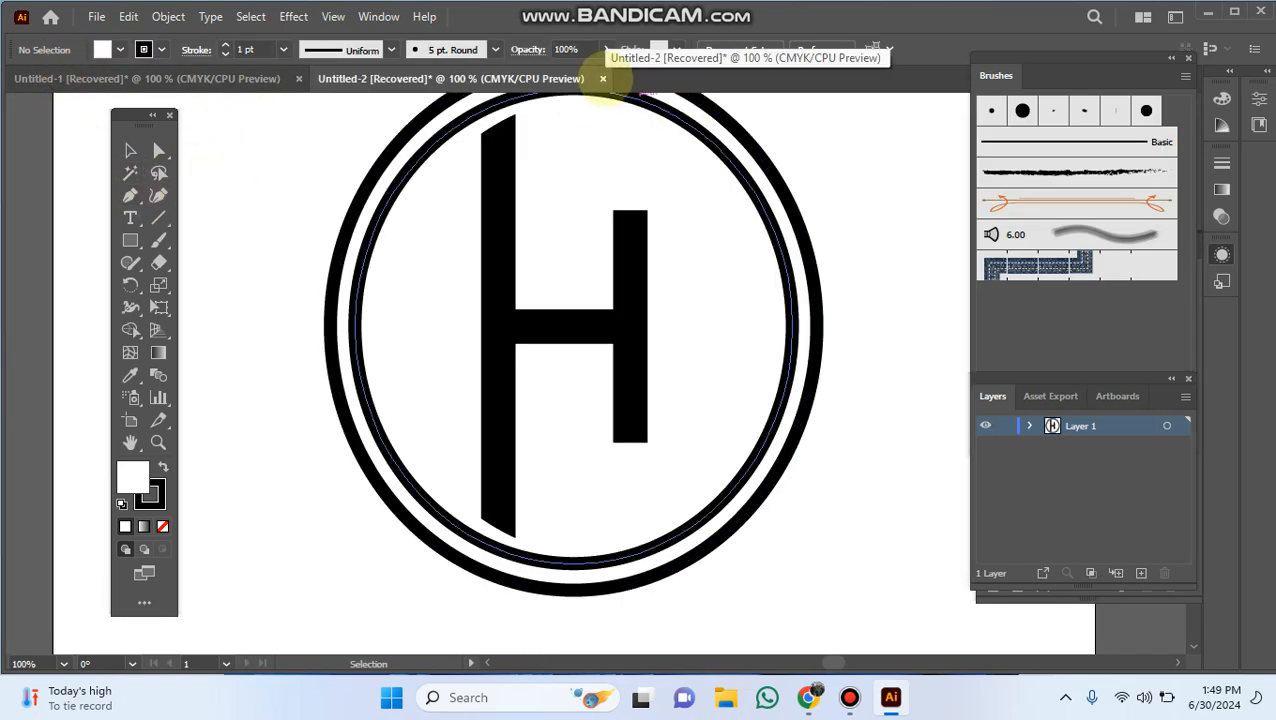
{"action": "left_click", "coordinate": [603, 78]}
{"action": "left_click", "coordinate": [736, 371]}
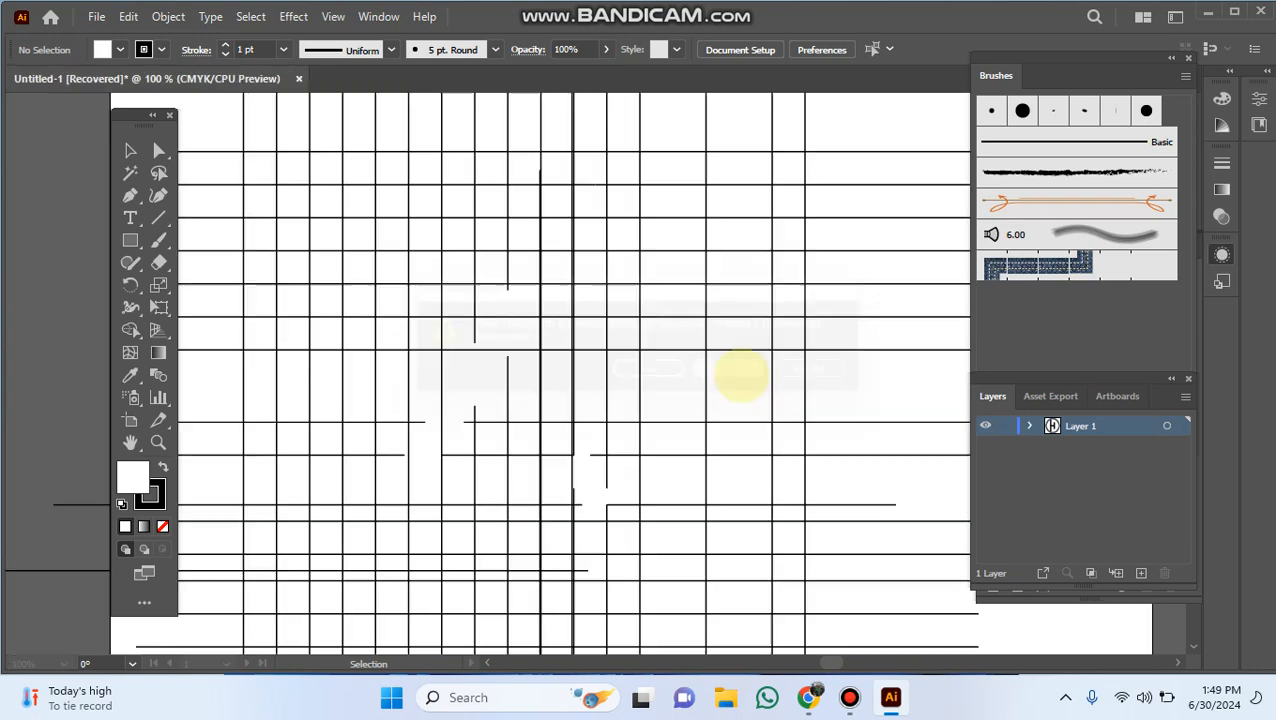
{"action": "left_click", "coordinate": [298, 78]}
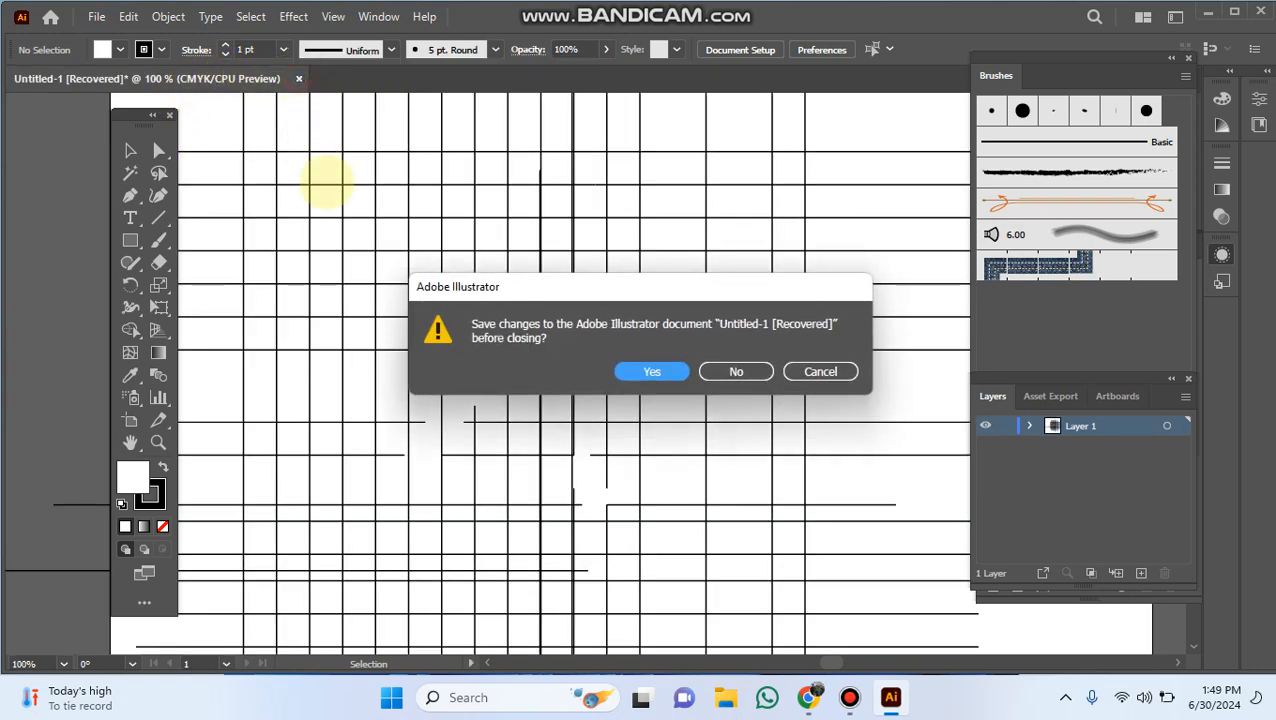
{"action": "left_click", "coordinate": [730, 371]}
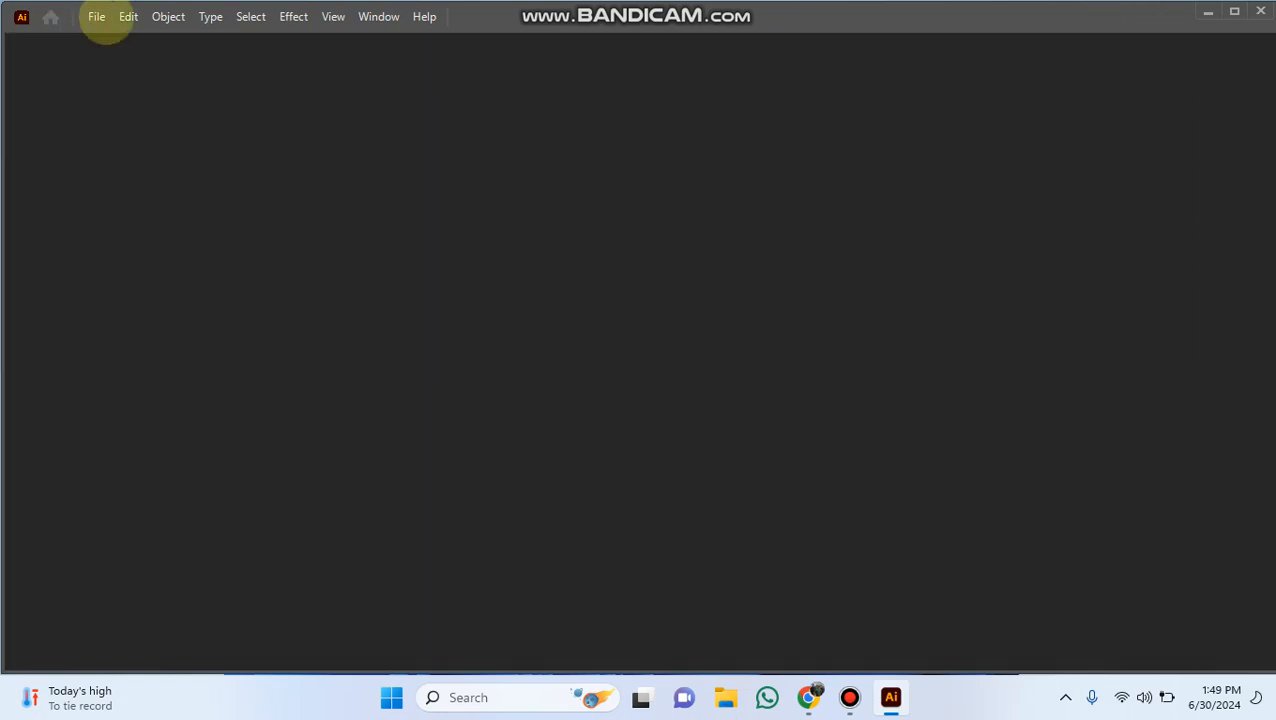
Create a new 800 x 800 px document in CMYK colour mode with 300 ppi raster effects
{"action": "left_click", "coordinate": [97, 17]}
{"action": "left_click", "coordinate": [118, 38]}
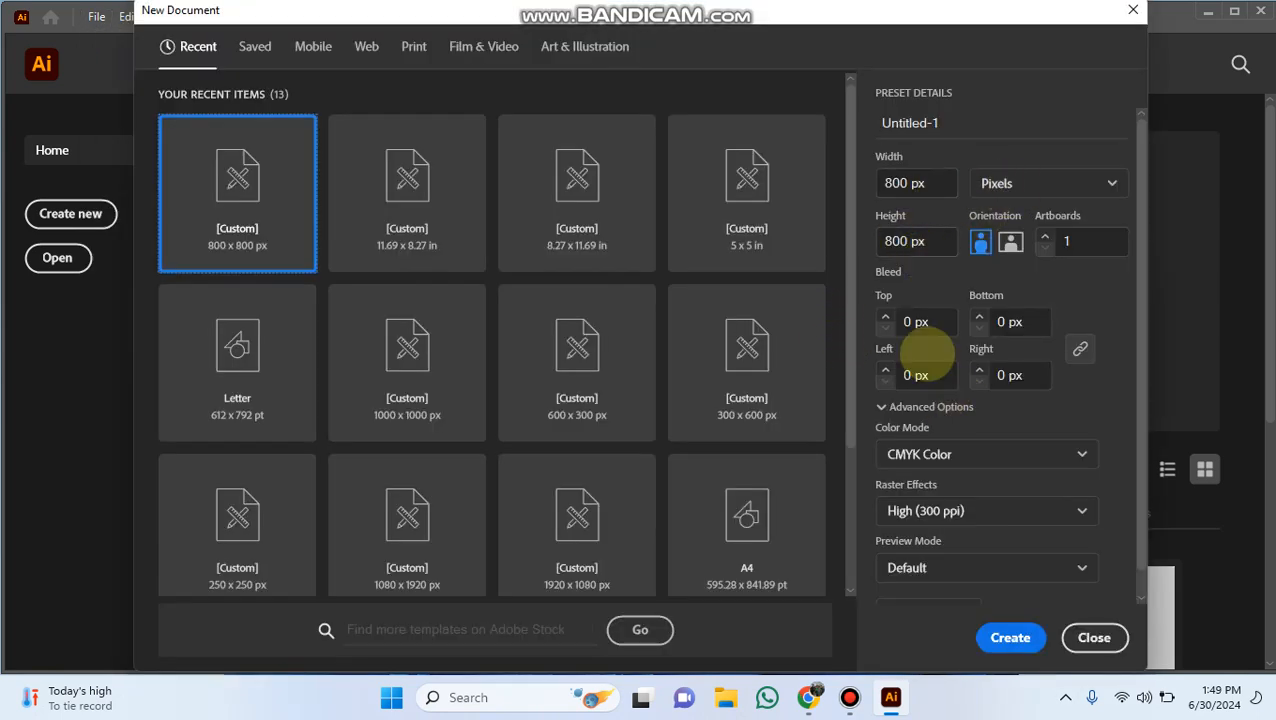
{"action": "left_click", "coordinate": [1010, 637]}
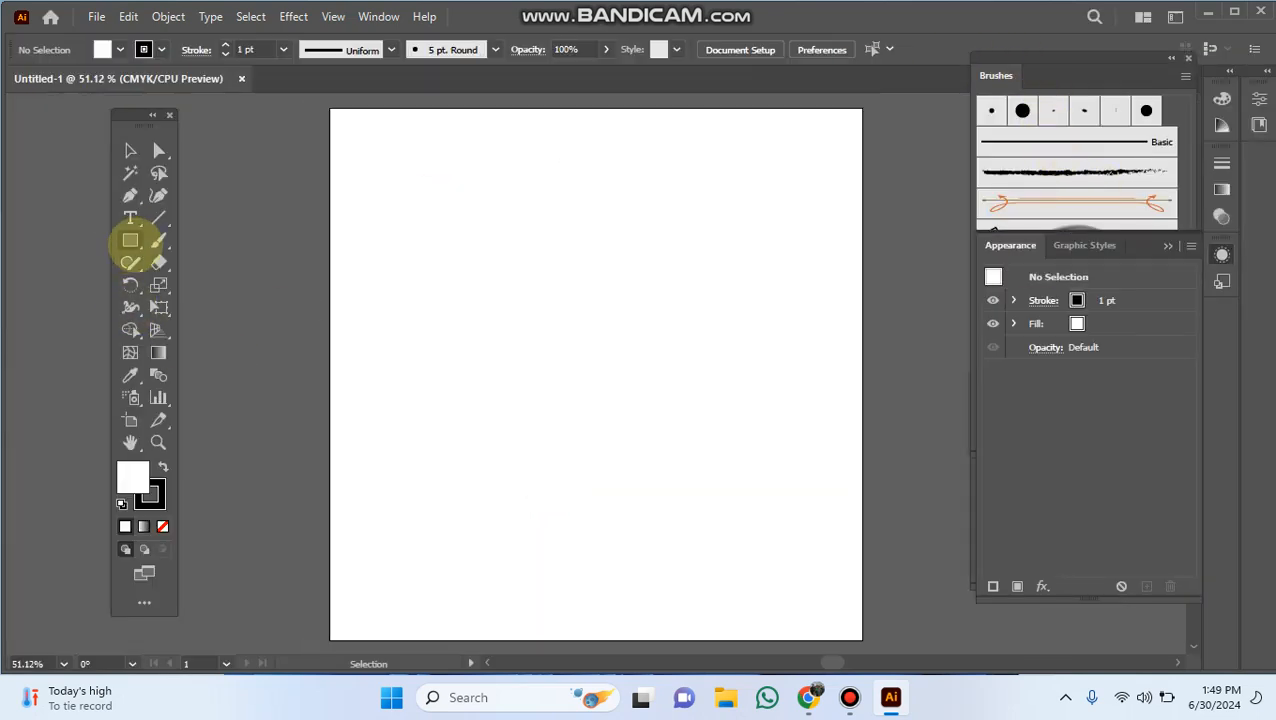
Draw a rectangle about 501 x 263 px in the upper half of the artboard and fill it with light blue
{"action": "left_click_drag", "start_coordinate": [130, 240], "coordinate": [182, 241]}
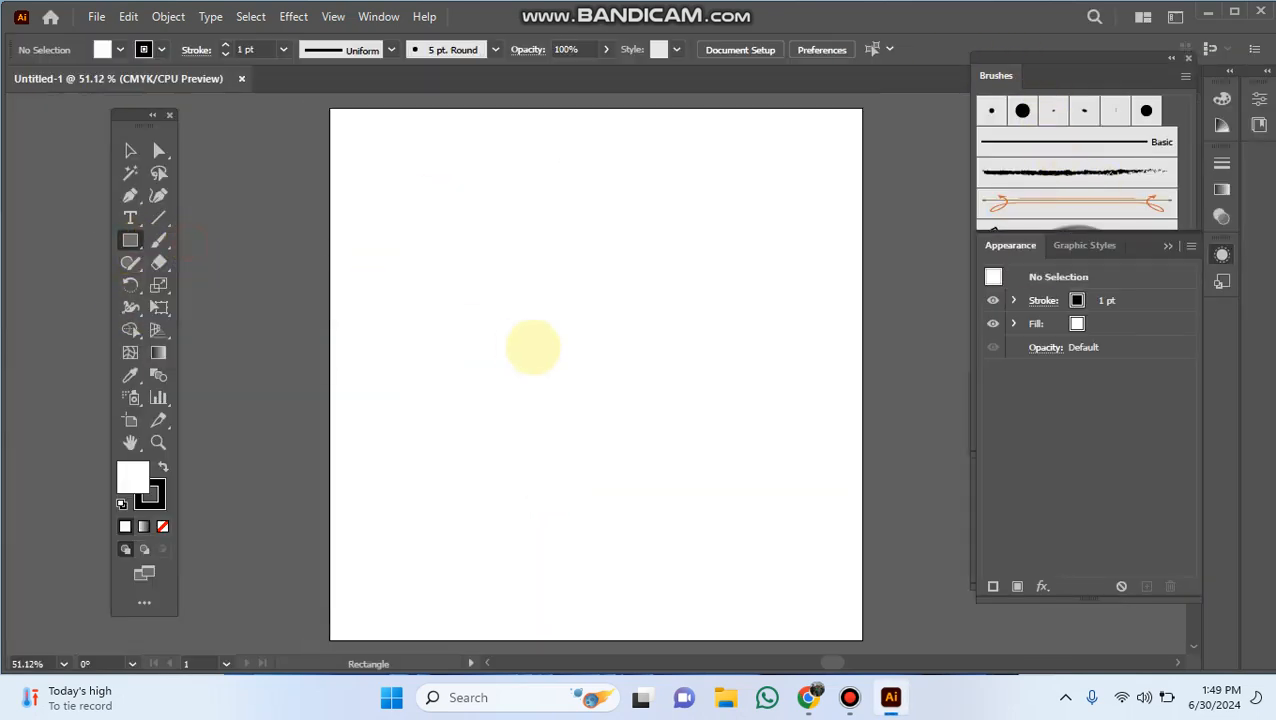
{"action": "left_click_drag", "start_coordinate": [433, 232], "coordinate": [768, 408]}
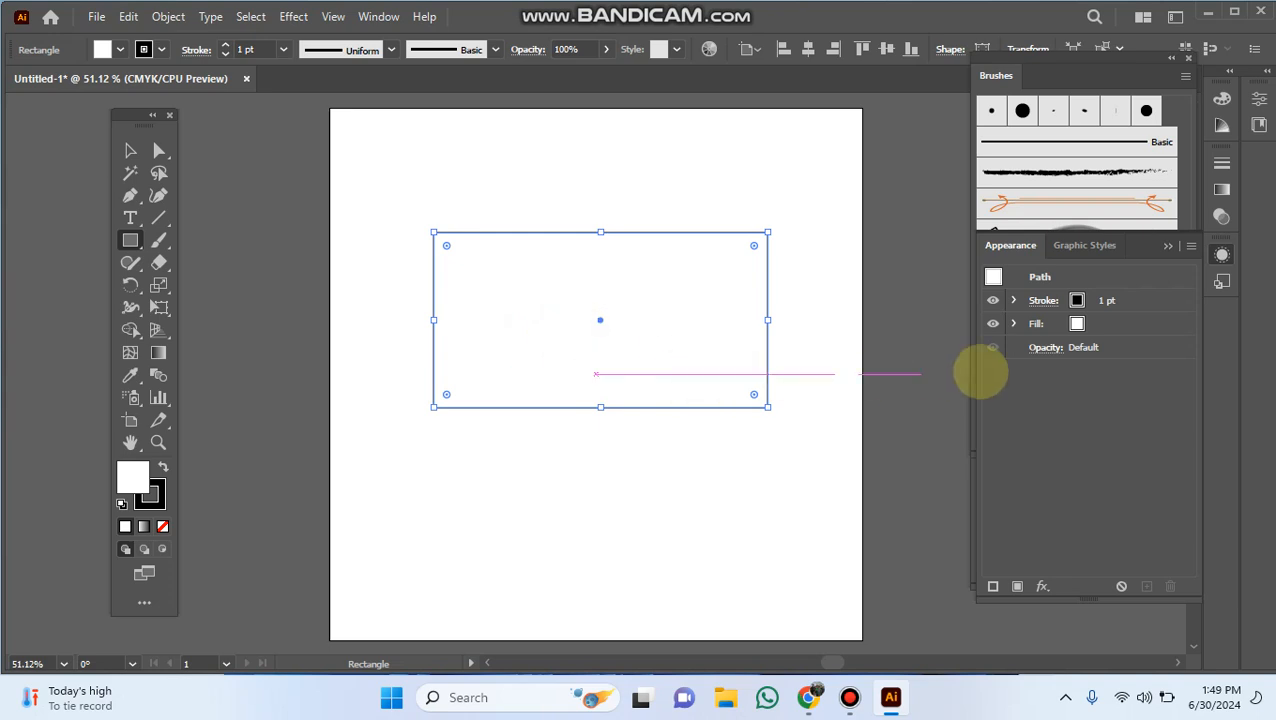
{"action": "left_click", "coordinate": [1013, 323]}
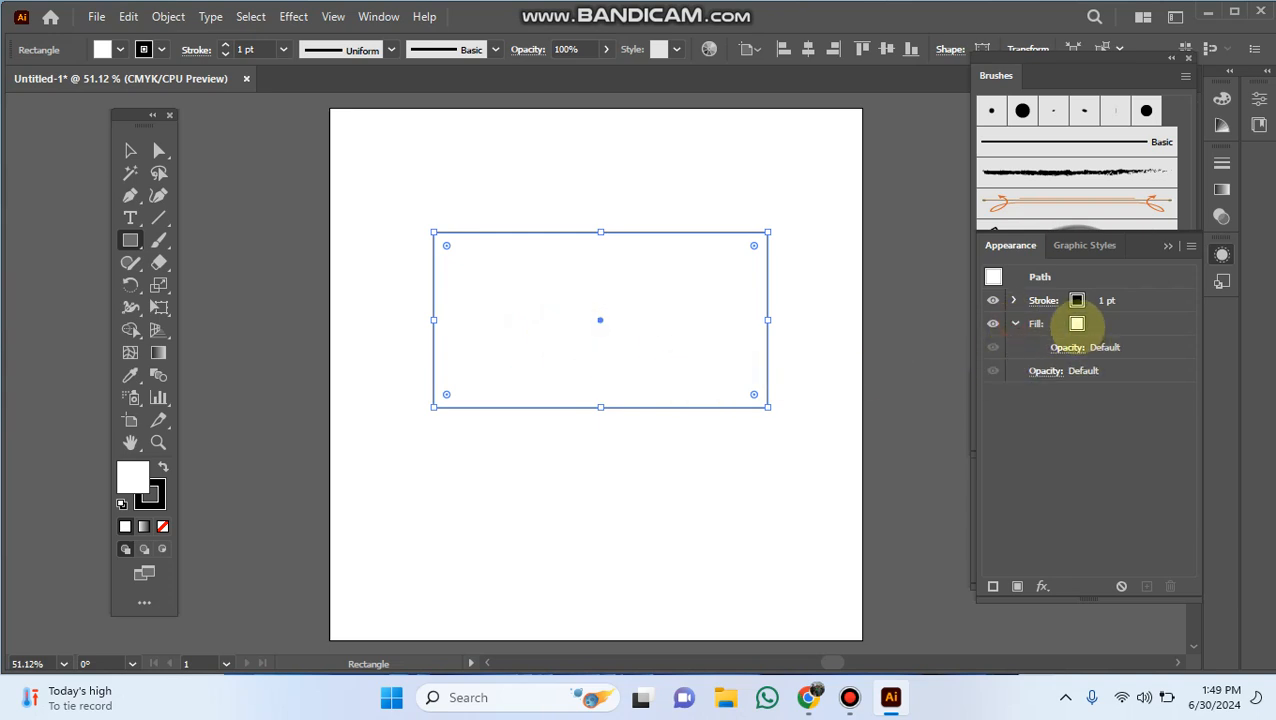
{"action": "left_click", "coordinate": [1076, 323]}
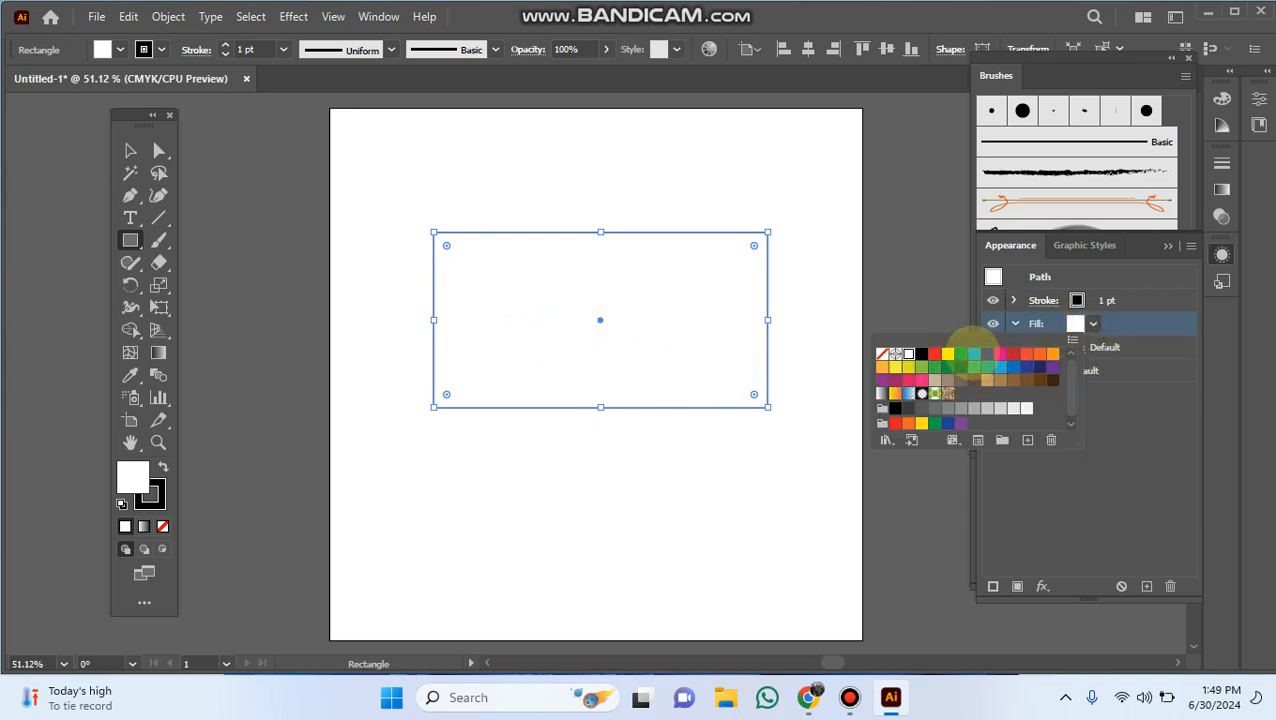
{"action": "left_click", "coordinate": [974, 354]}
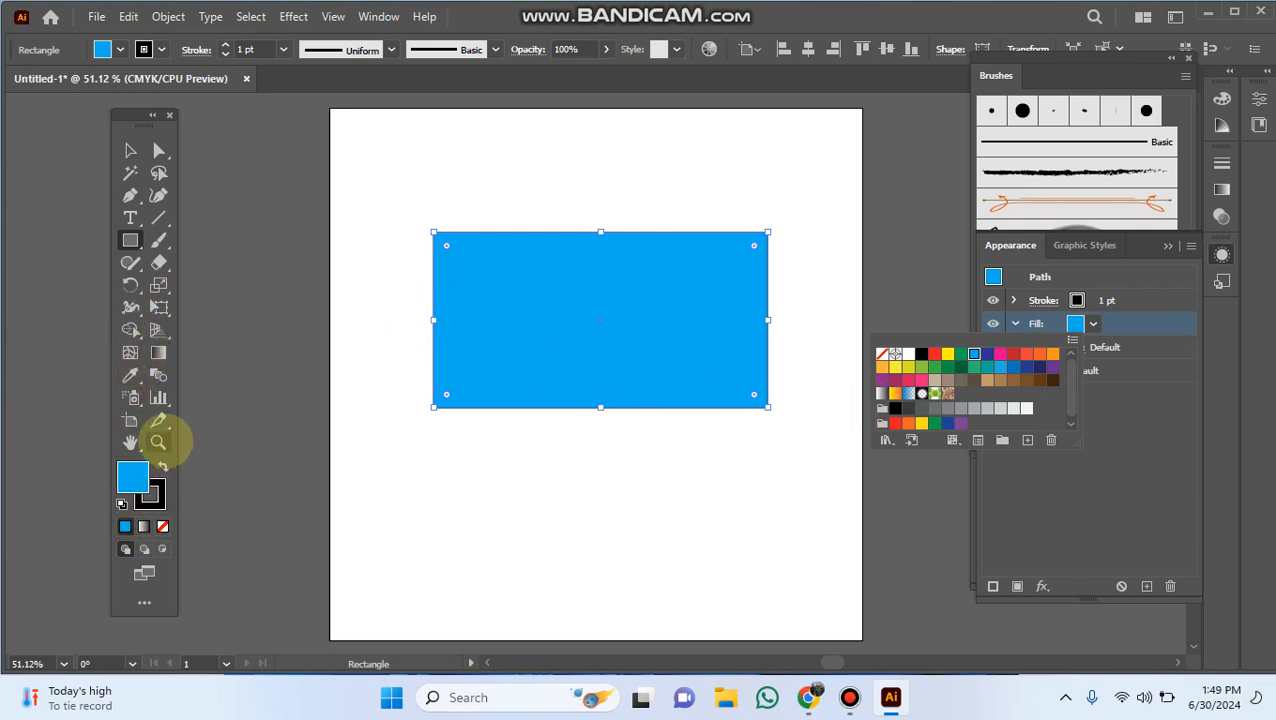
{"action": "left_click", "coordinate": [498, 333]}
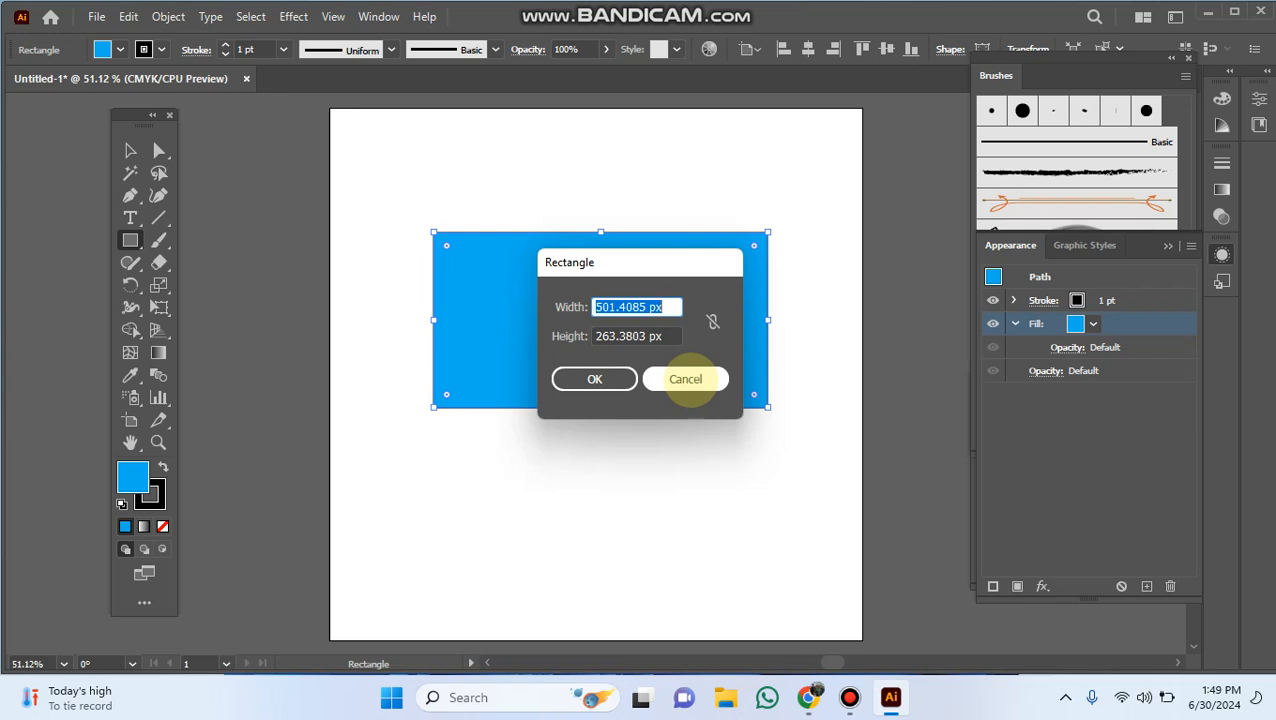
{"action": "left_click", "coordinate": [686, 379]}
Add a mesh point inside the blue rectangle near its upper-left corner with the Mesh tool
{"action": "left_click", "coordinate": [158, 442]}
{"action": "left_click", "coordinate": [466, 376]}
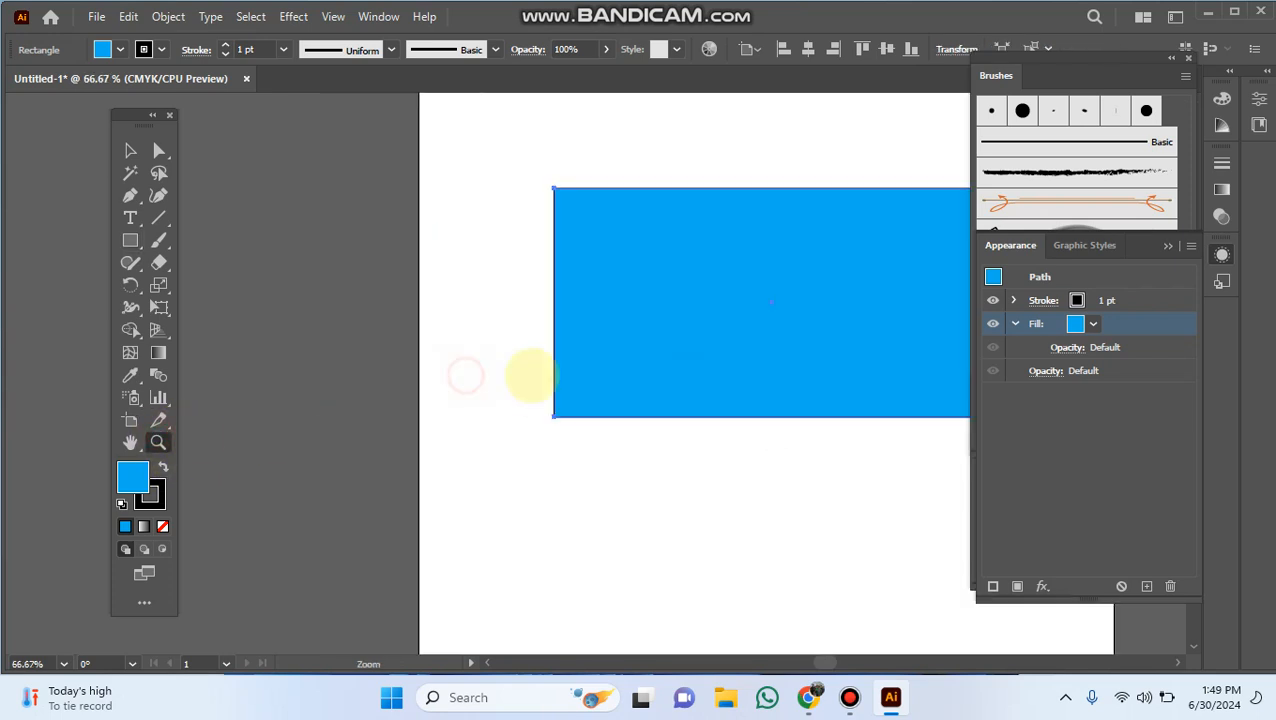
{"action": "key", "text": "space"}
{"action": "left_click_drag", "start_coordinate": [656, 490], "coordinate": [458, 532]}
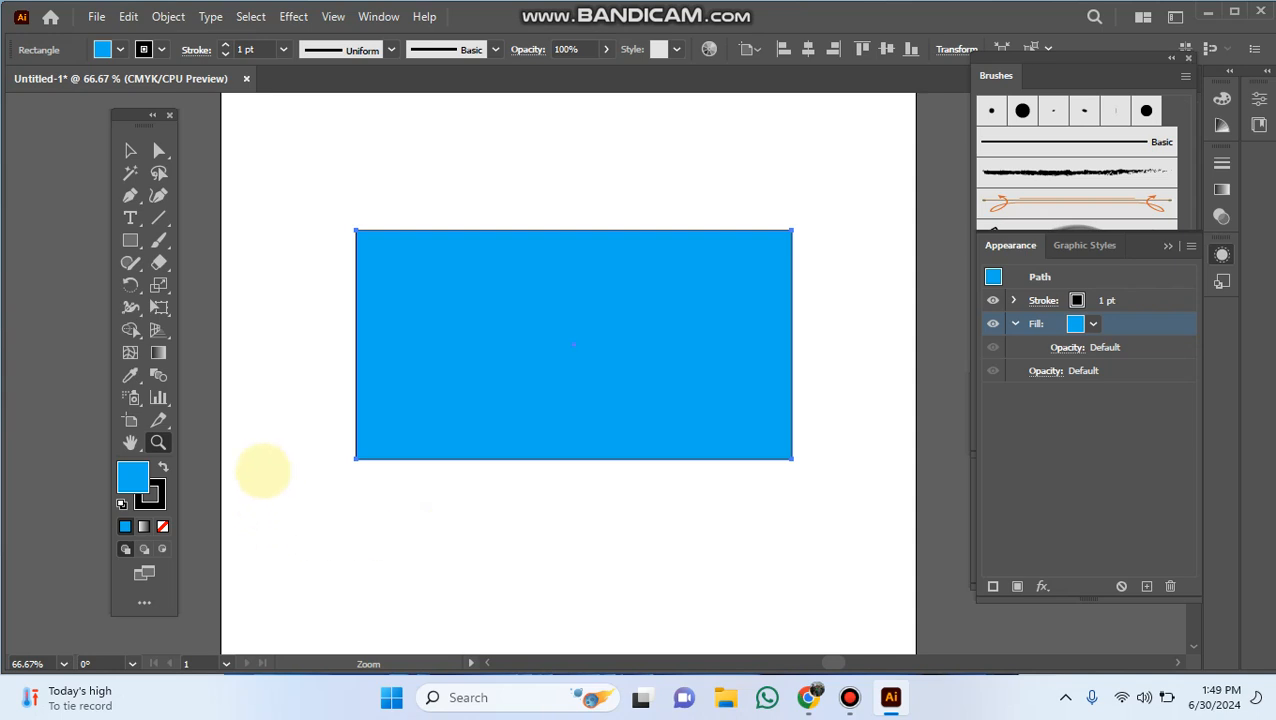
{"action": "left_click", "coordinate": [507, 365]}
{"action": "left_click_drag", "start_coordinate": [645, 556], "coordinate": [500, 575]}
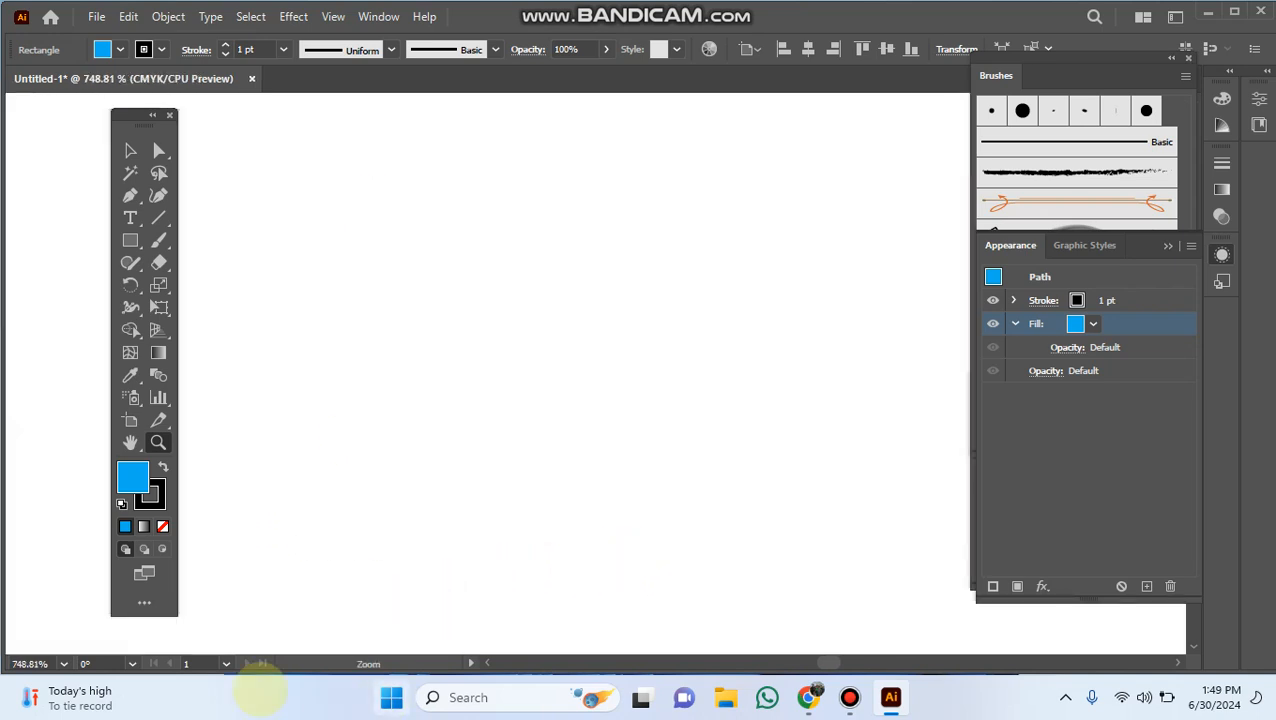
{"action": "left_click", "coordinate": [63, 663]}
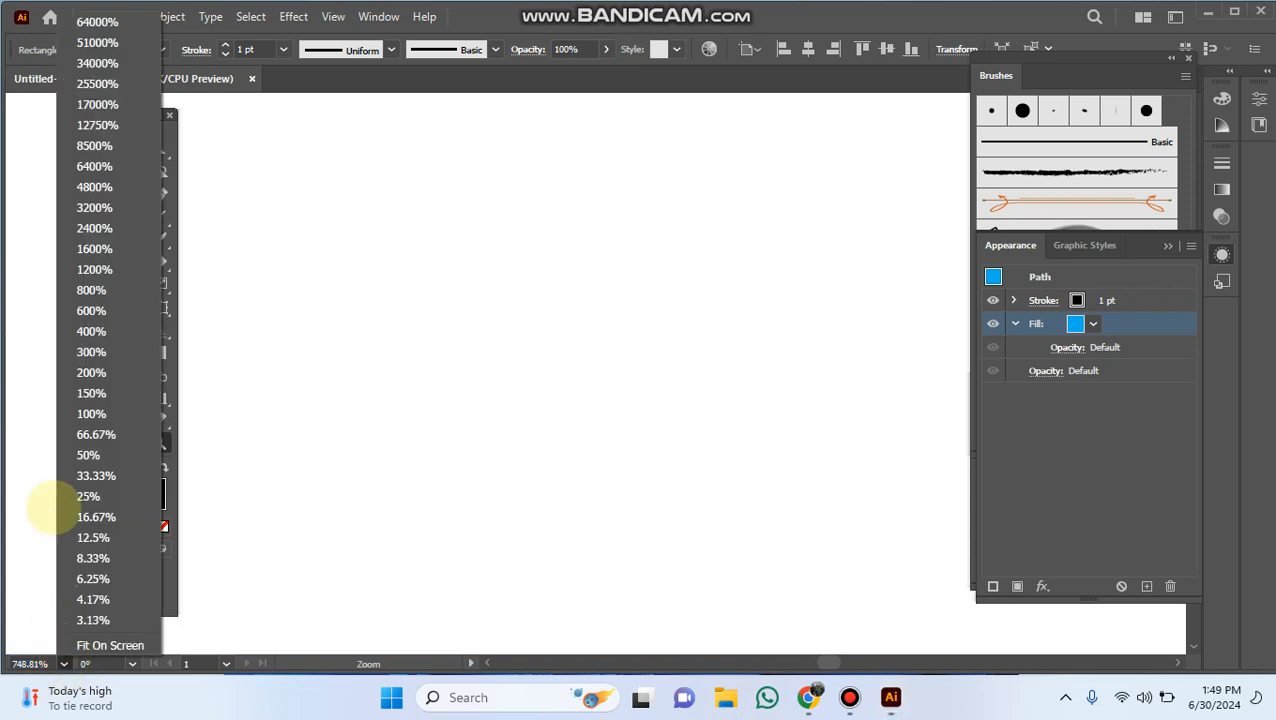
{"action": "left_click", "coordinate": [110, 645]}
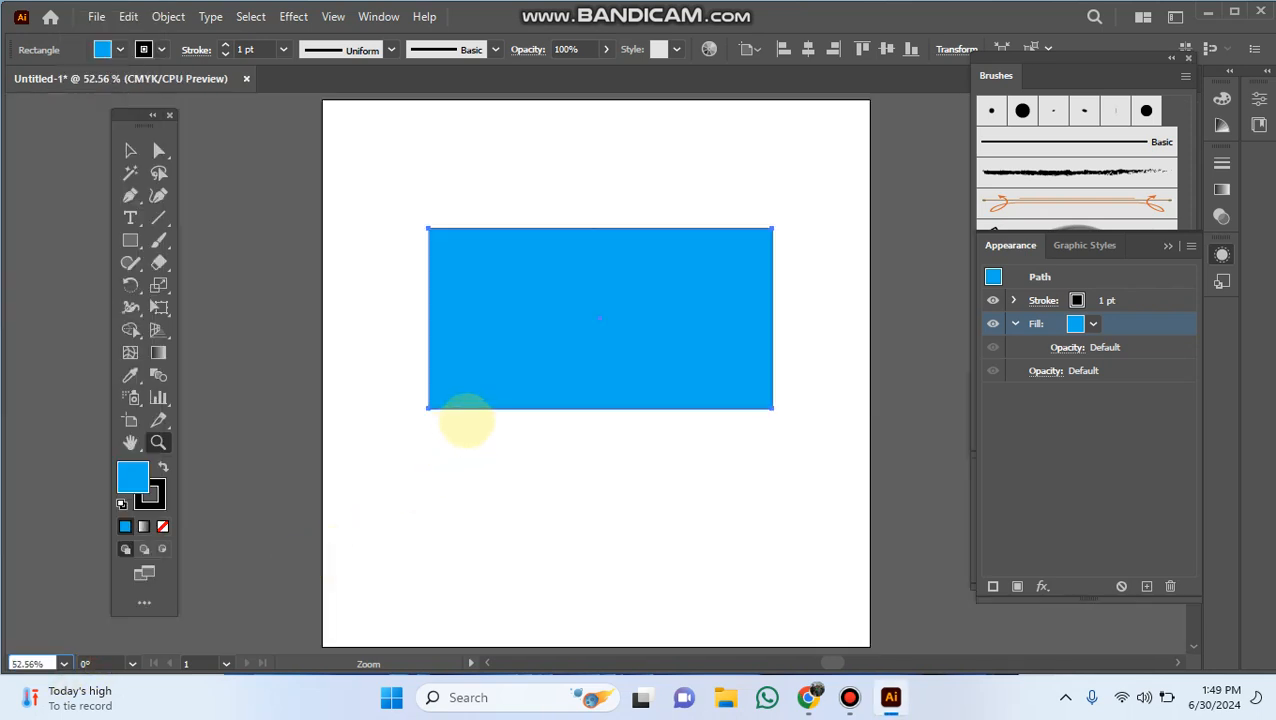
{"action": "left_click", "coordinate": [570, 347]}
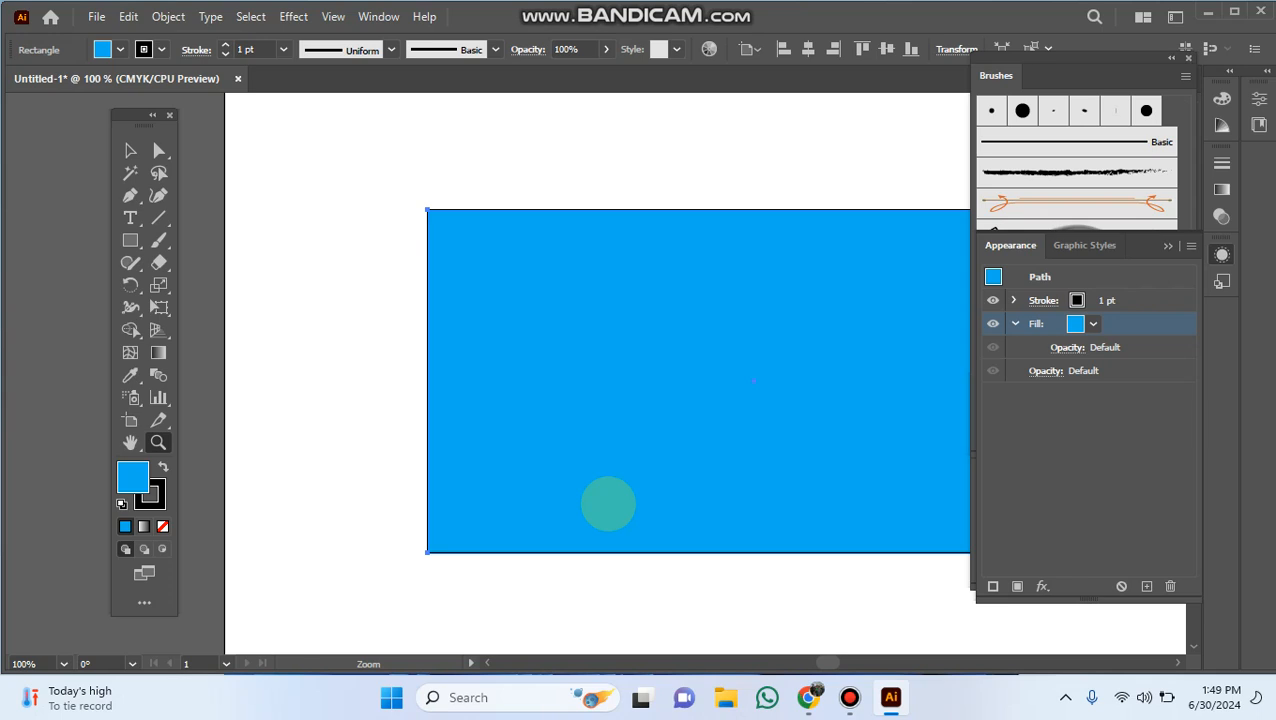
{"action": "left_click_drag", "start_coordinate": [672, 419], "coordinate": [478, 416]}
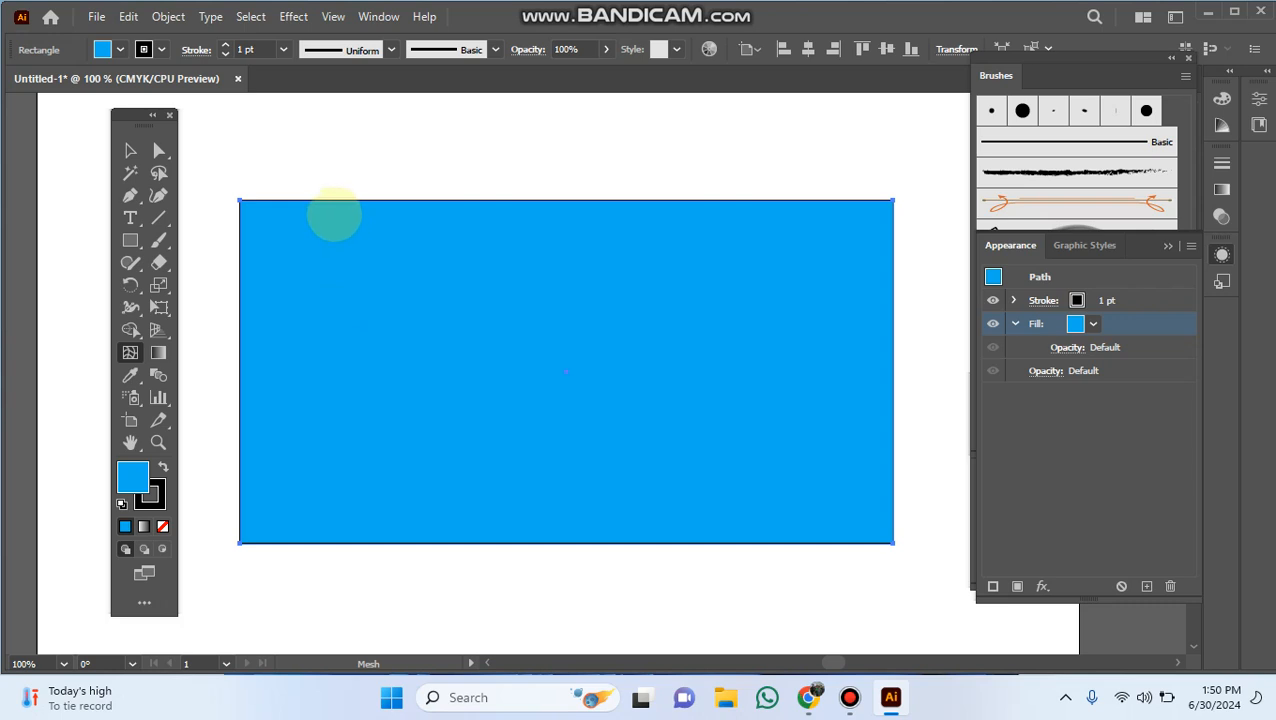
{"action": "left_click", "coordinate": [334, 267]}
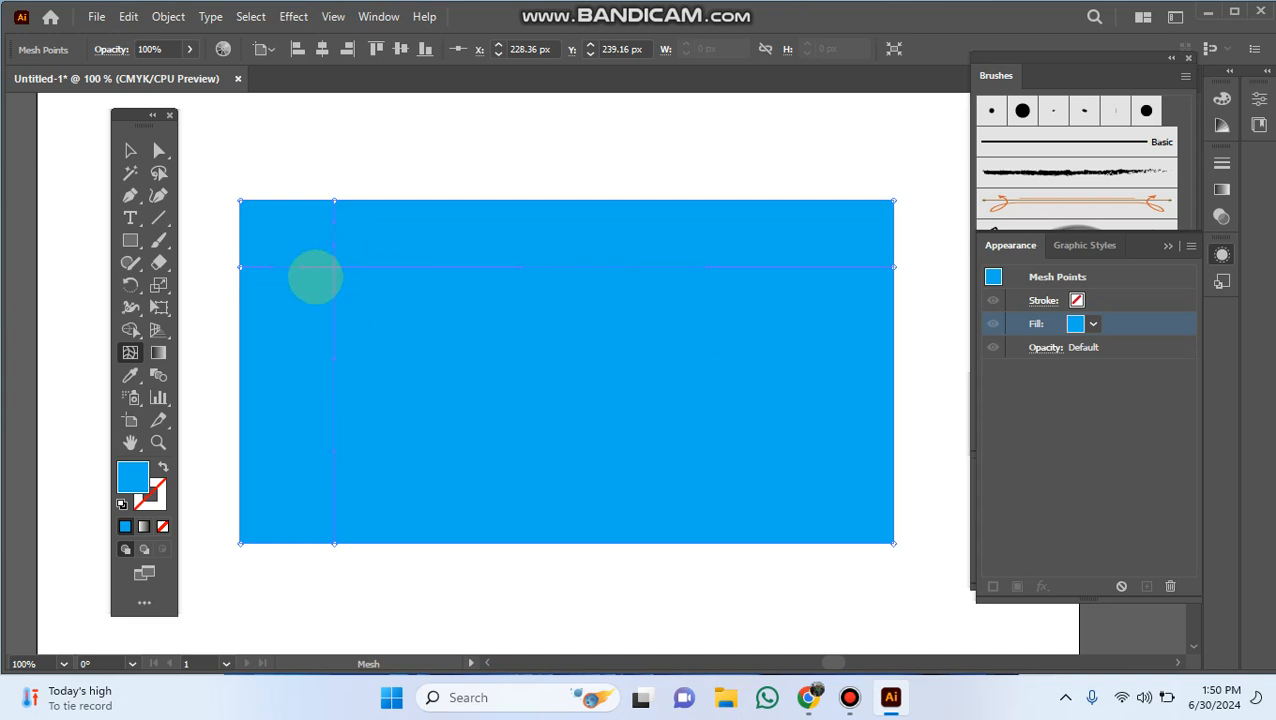
Select the whole mesh object and move it up and left on the artboard, to about X 350 px, Y 273 px
{"action": "left_click", "coordinate": [158, 441]}
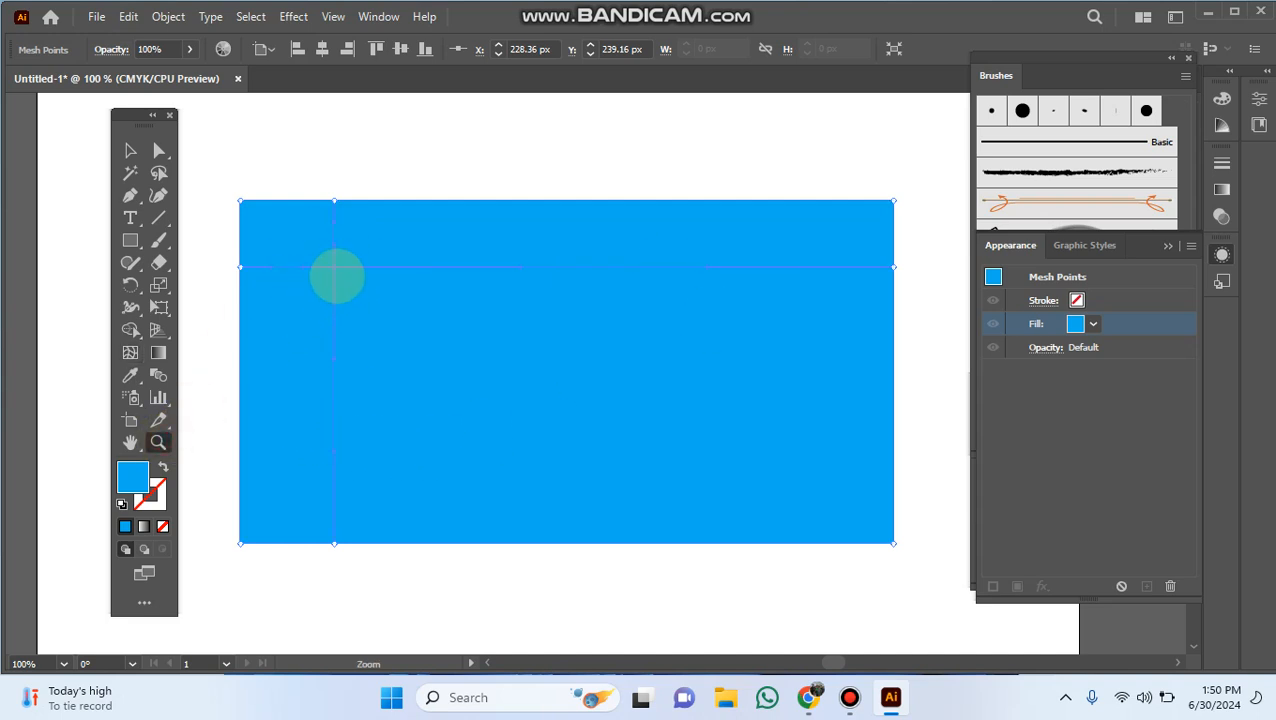
{"action": "left_click", "coordinate": [335, 276]}
{"action": "left_click", "coordinate": [619, 373]}
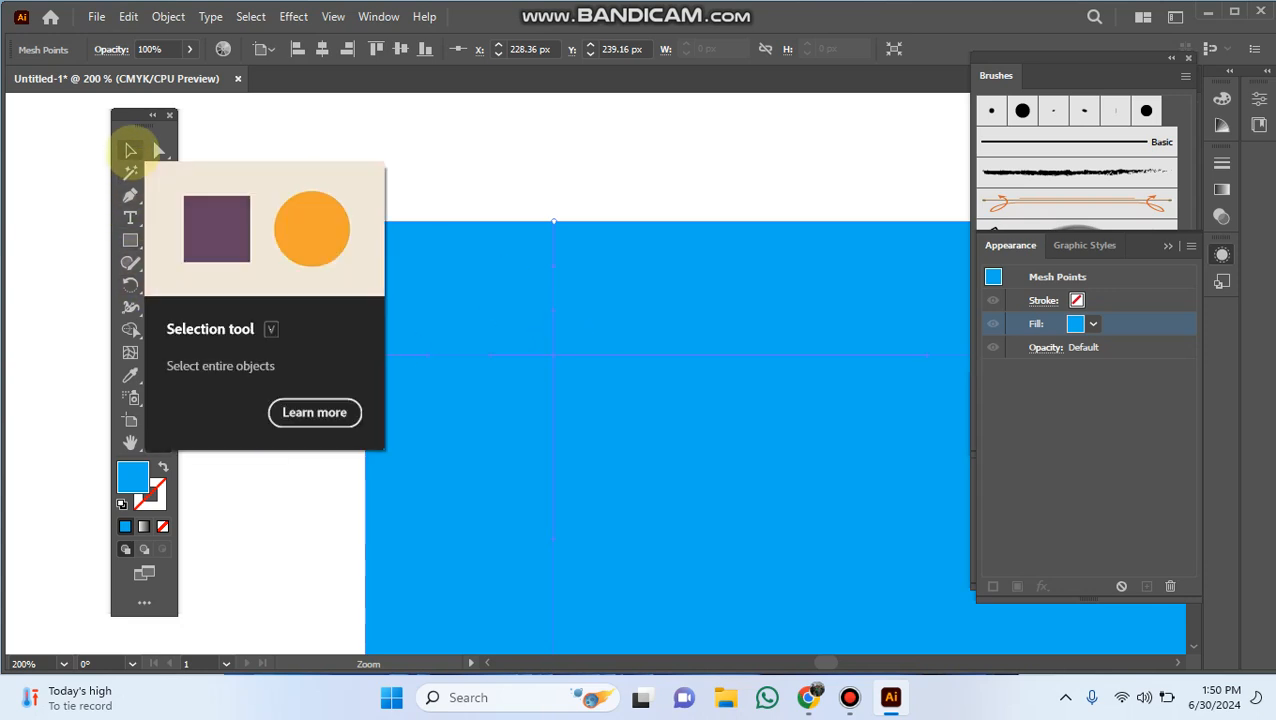
{"action": "left_click", "coordinate": [130, 150]}
{"action": "left_click_drag", "start_coordinate": [644, 446], "coordinate": [511, 345]}
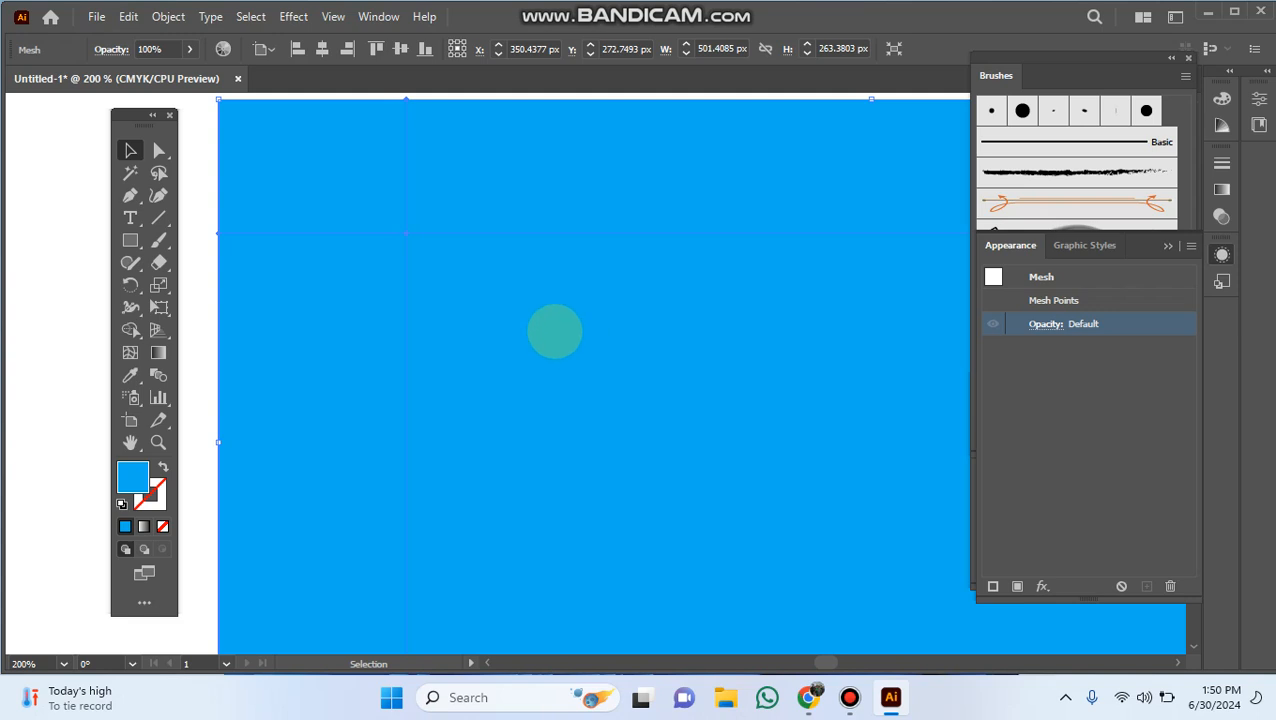
{"action": "left_click_drag", "start_coordinate": [484, 285], "coordinate": [509, 335]}
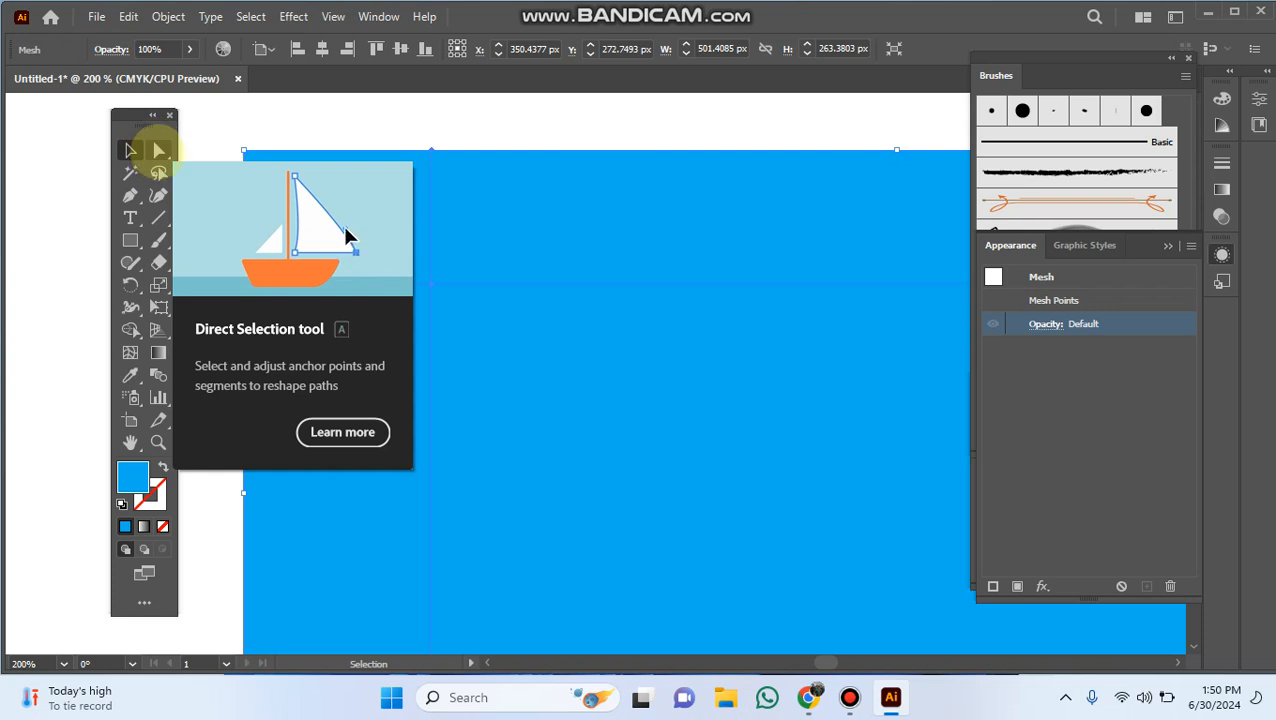
Select the mesh point where the two mesh lines cross and nudge it slightly left, to about X 171 px
{"action": "left_click", "coordinate": [160, 150]}
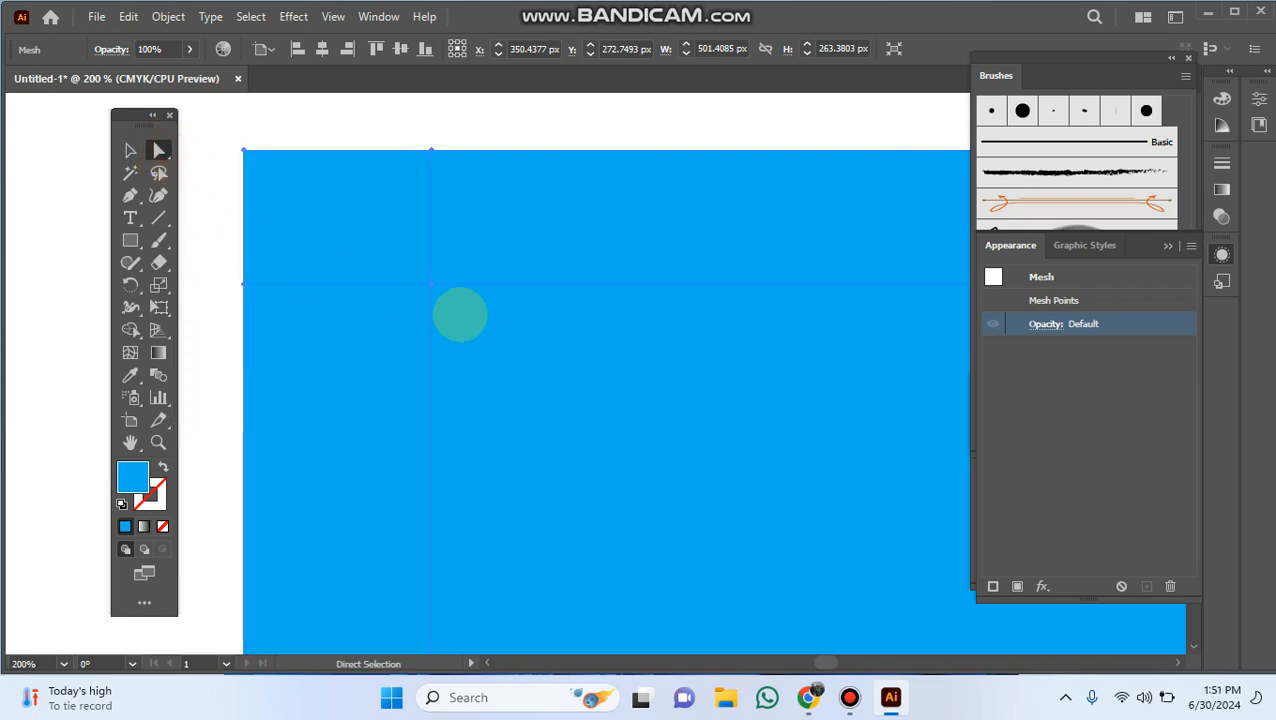
{"action": "left_click", "coordinate": [432, 285]}
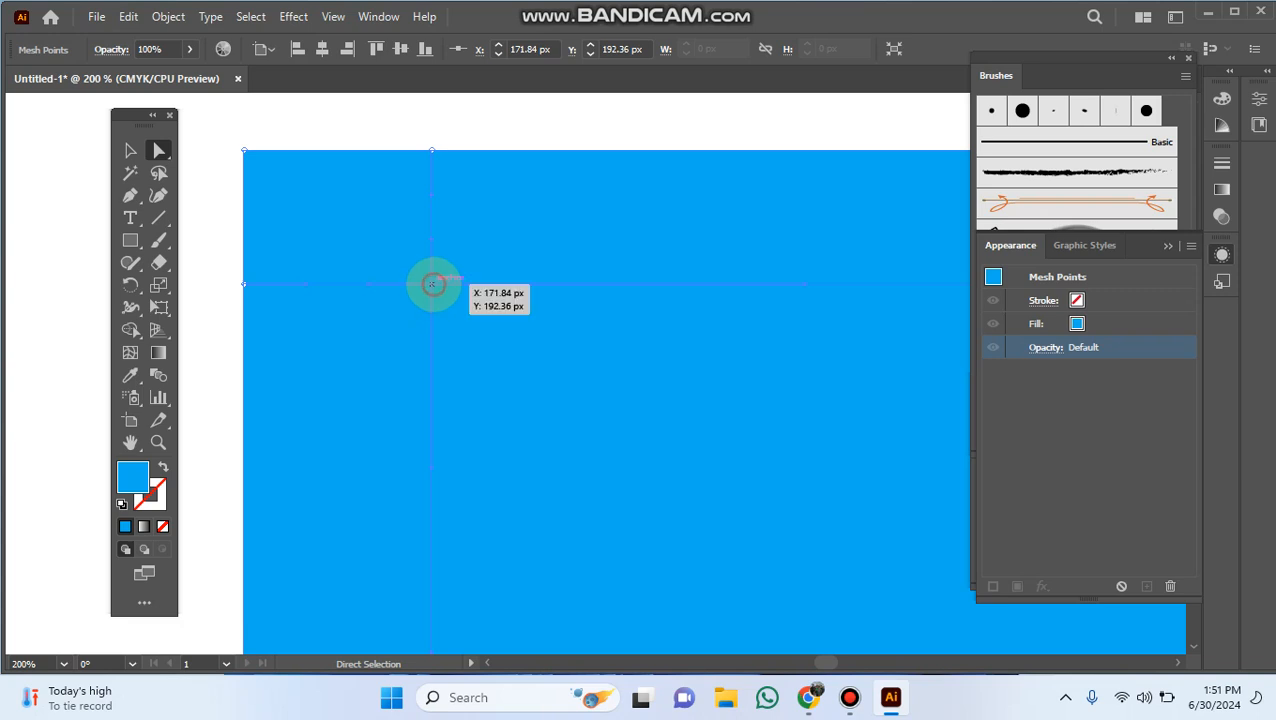
{"action": "mouse_move", "coordinate": [432, 284]}
{"action": "left_mouse_down"}
{"action": "mouse_move", "coordinate": [381, 254]}
{"action": "mouse_move", "coordinate": [468, 309]}
{"action": "mouse_move", "coordinate": [428, 287]}
{"action": "mouse_move", "coordinate": [464, 322]}
{"action": "mouse_move", "coordinate": [436, 293]}
{"action": "mouse_move", "coordinate": [463, 307]}
{"action": "mouse_move", "coordinate": [418, 292]}
{"action": "left_mouse_up"}
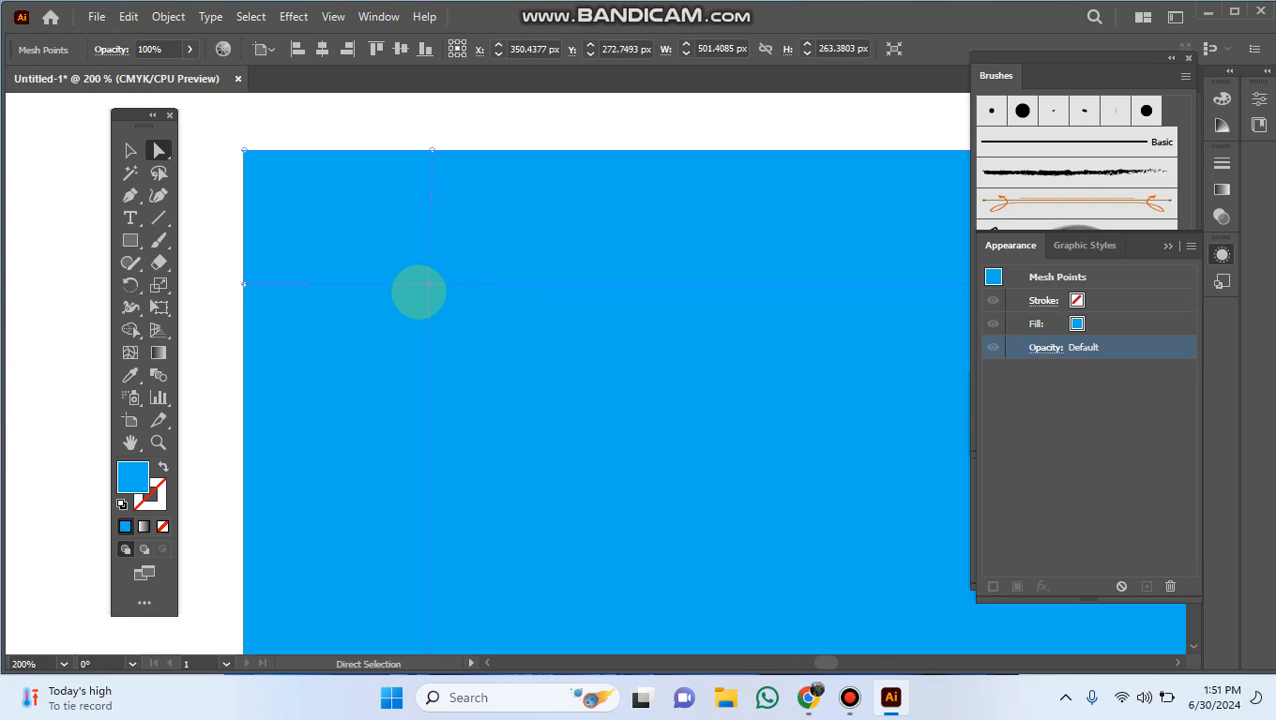
{"action": "left_click", "coordinate": [431, 285]}
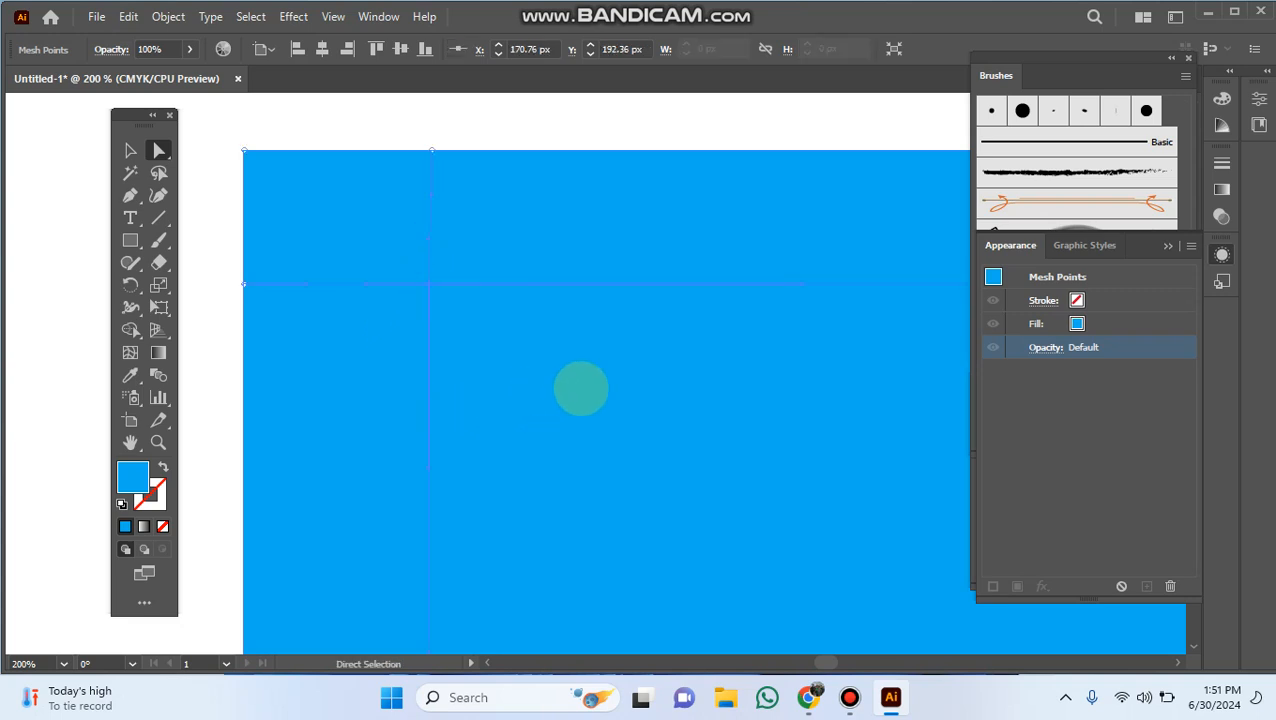
Fill the selected interior mesh point with the orange swatch
{"action": "left_click", "coordinate": [1077, 323]}
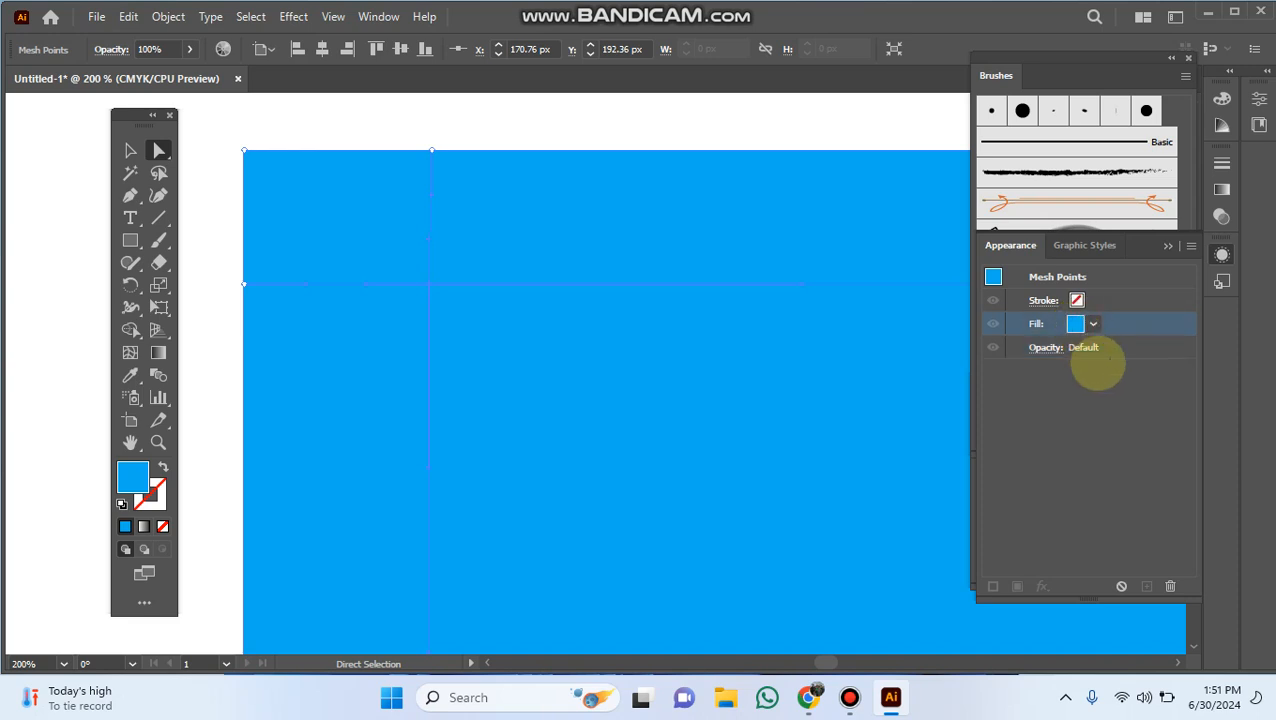
{"action": "left_click", "coordinate": [1093, 323]}
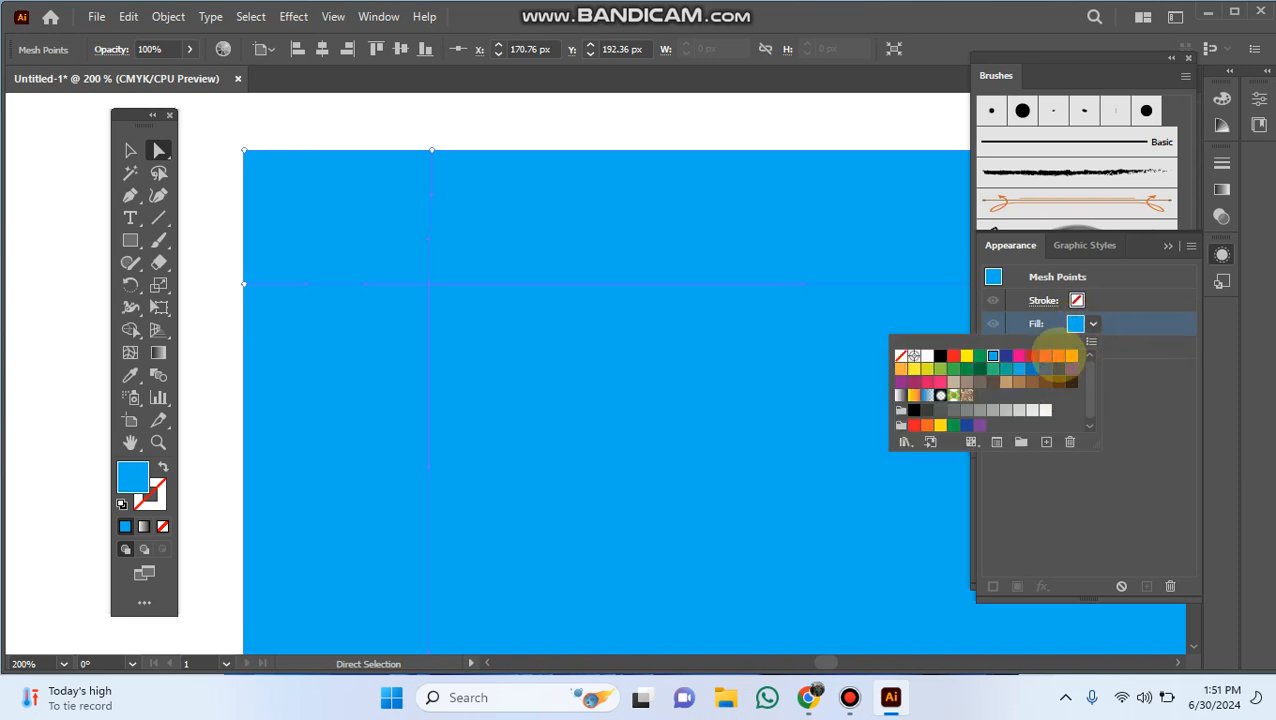
{"action": "left_click", "coordinate": [1058, 355]}
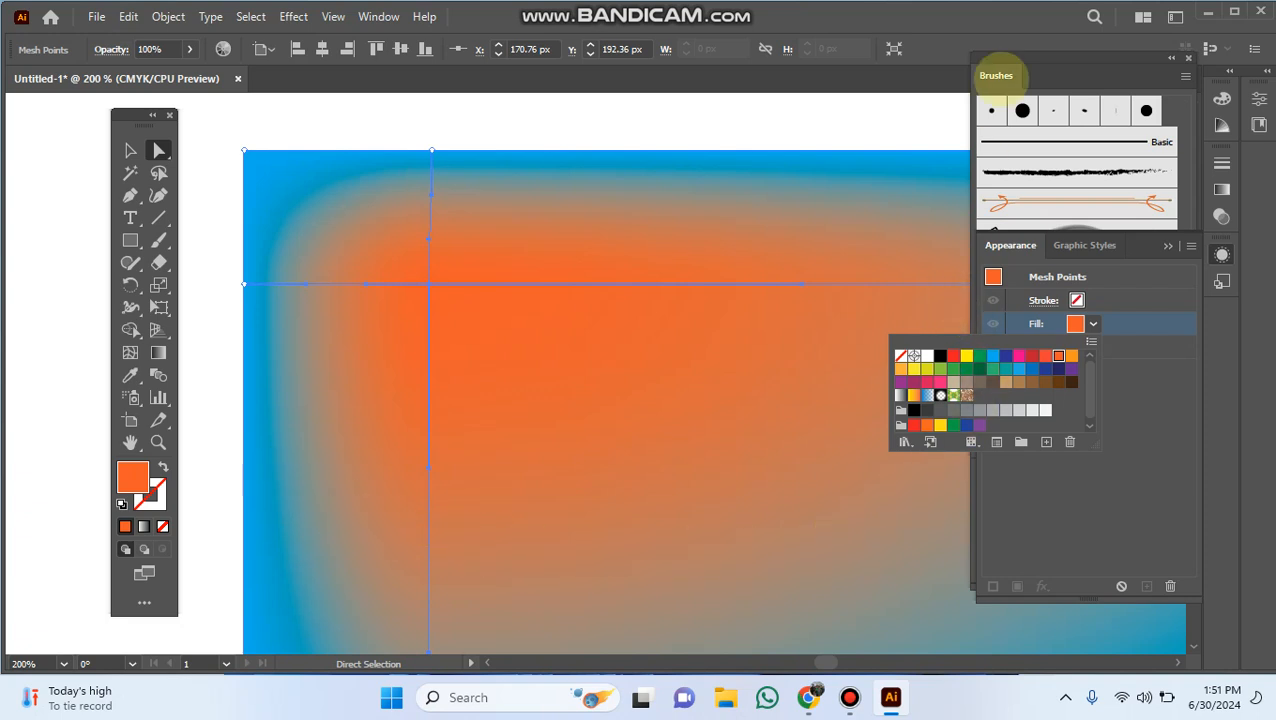
{"action": "left_click", "coordinate": [1044, 58]}
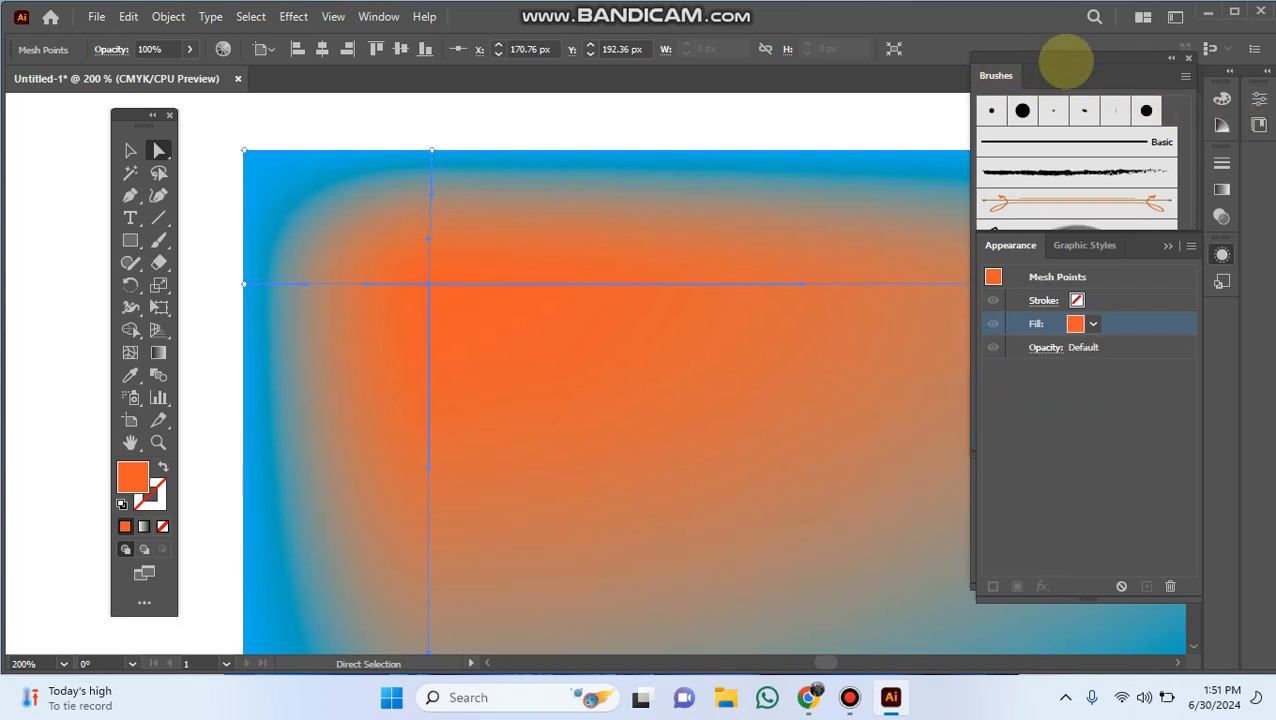
Move the floating Brushes, Appearance and Layers panels aside to uncover more of the canvas
{"action": "mouse_move", "coordinate": [1068, 57]}
{"action": "left_mouse_down"}
{"action": "mouse_move", "coordinate": [1153, 57]}
{"action": "mouse_move", "coordinate": [1097, 194]}
{"action": "mouse_move", "coordinate": [1140, 235]}
{"action": "mouse_move", "coordinate": [1219, 364]}
{"action": "mouse_move", "coordinate": [1179, 313]}
{"action": "left_mouse_up"}
{"action": "left_click", "coordinate": [1035, 376]}
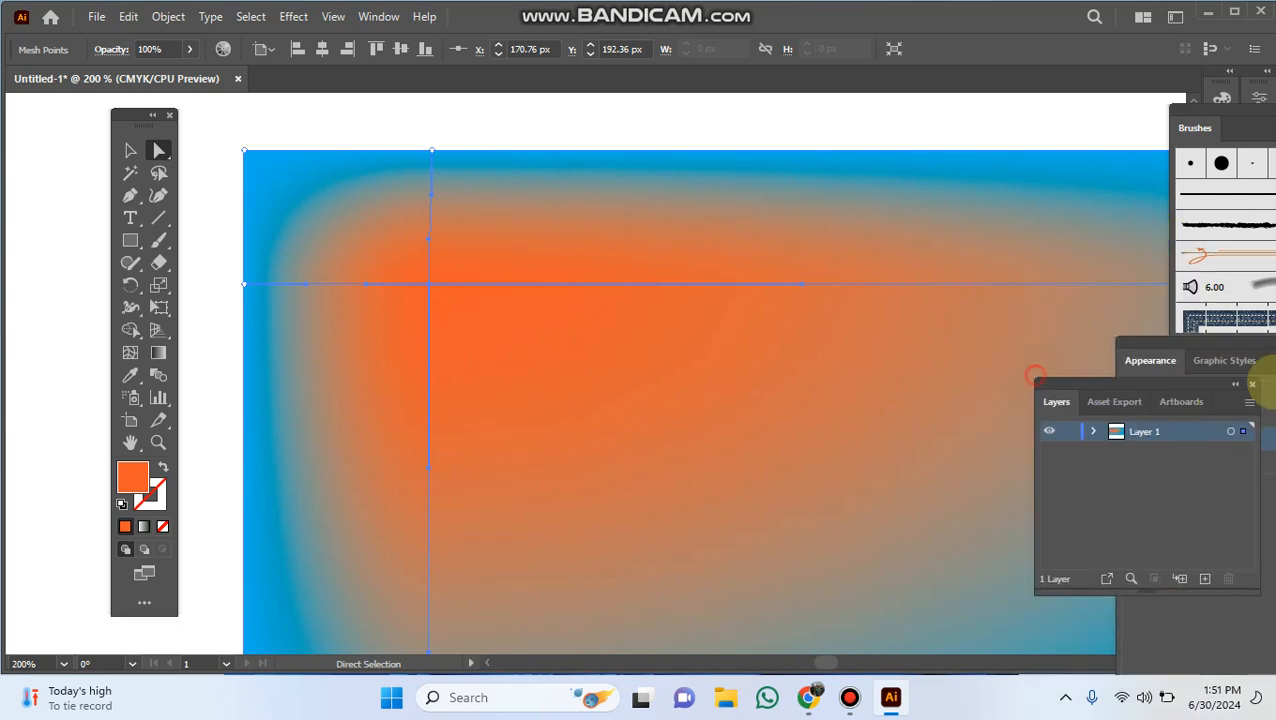
{"action": "left_click_drag", "start_coordinate": [1268, 393], "coordinate": [1262, 395]}
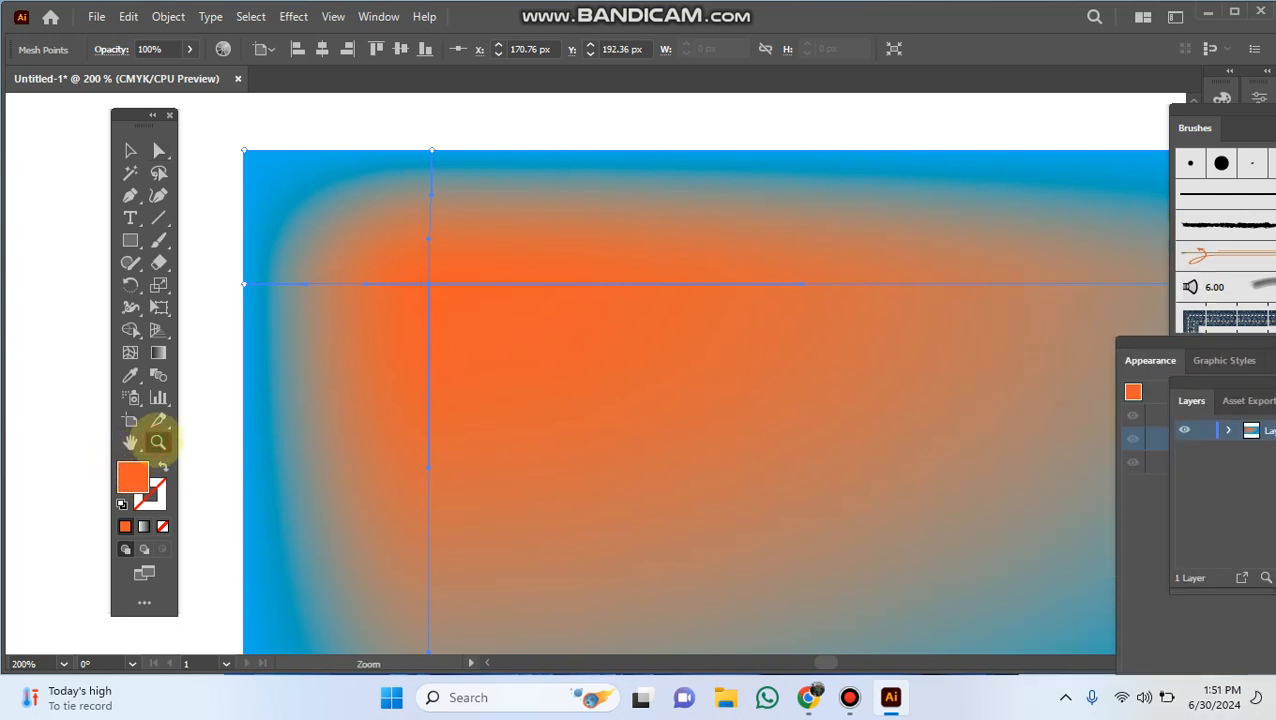
Show the artwork at 100% zoom and move the Appearance panel so that its fill settings are accessible
{"action": "left_click", "coordinate": [62, 663]}
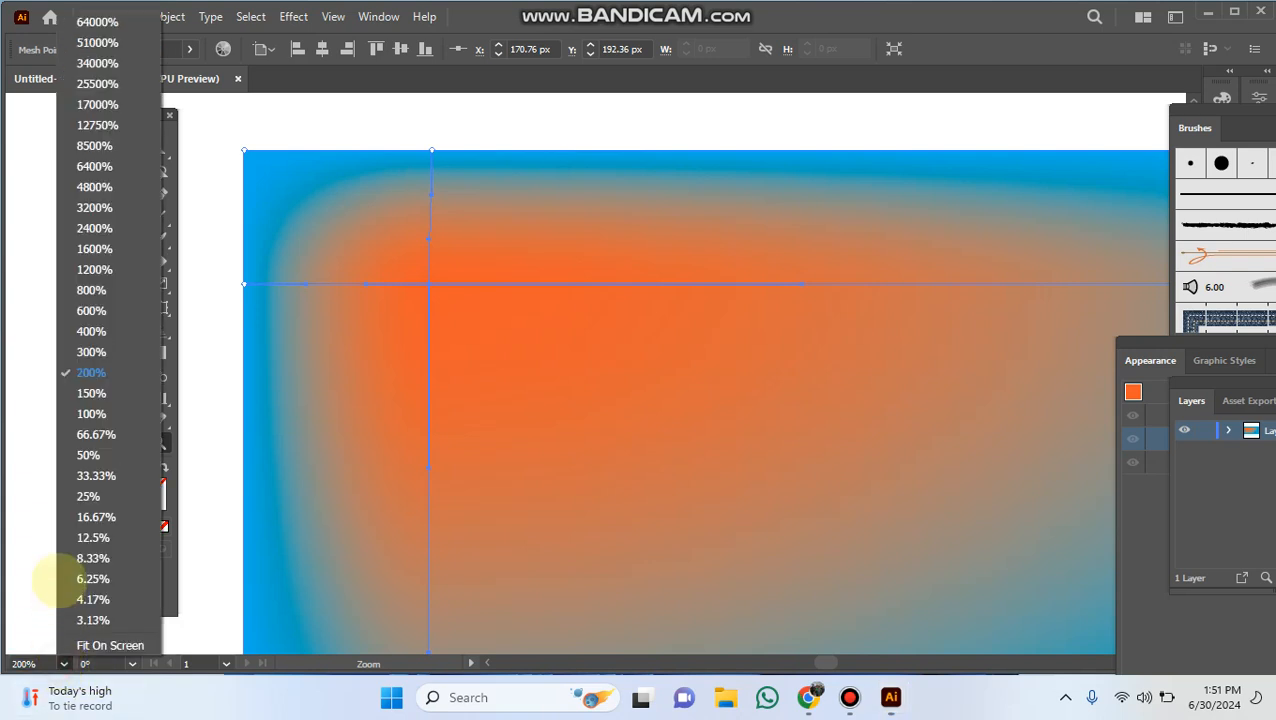
{"action": "left_click", "coordinate": [91, 413]}
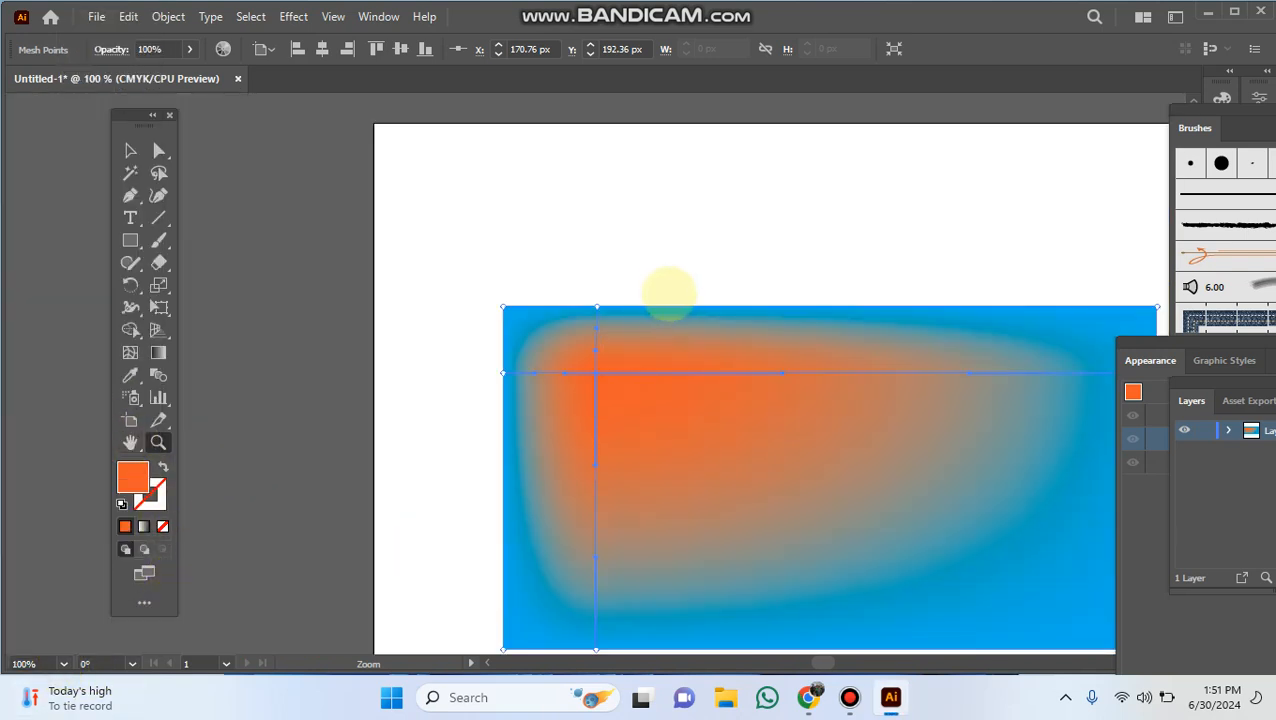
{"action": "left_click_drag", "start_coordinate": [697, 279], "coordinate": [518, 159]}
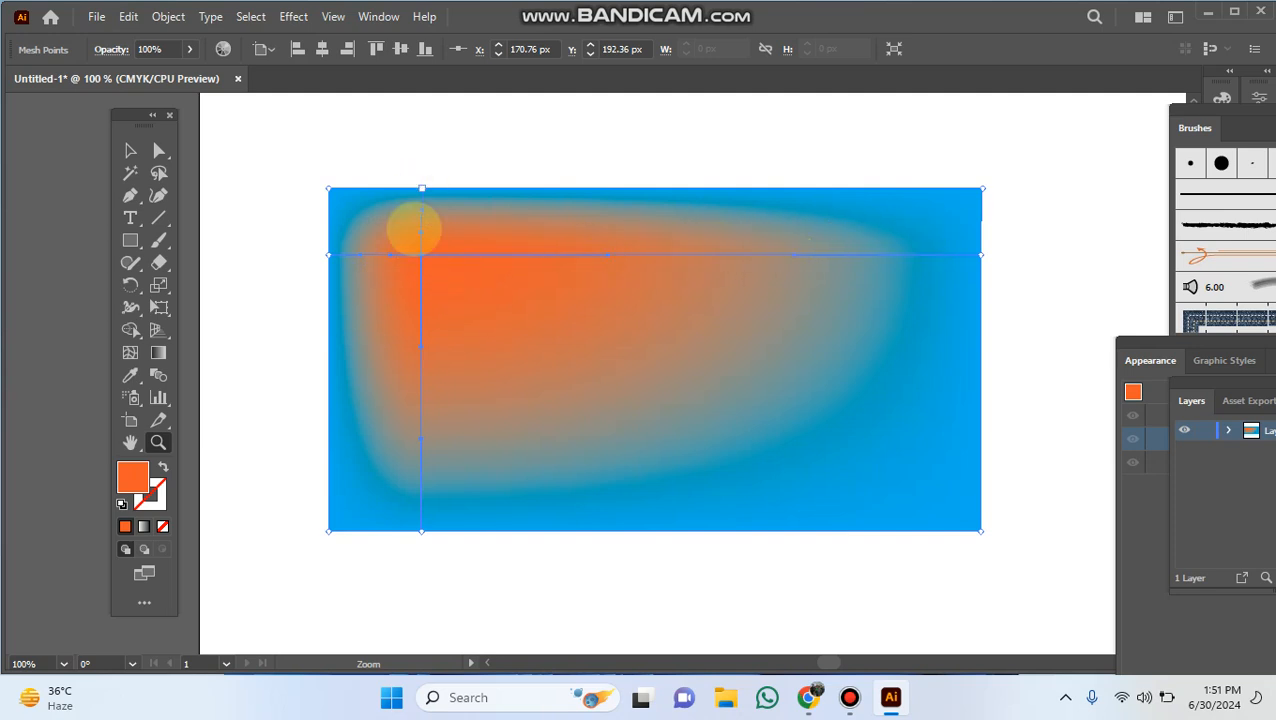
{"action": "left_click", "coordinate": [418, 255]}
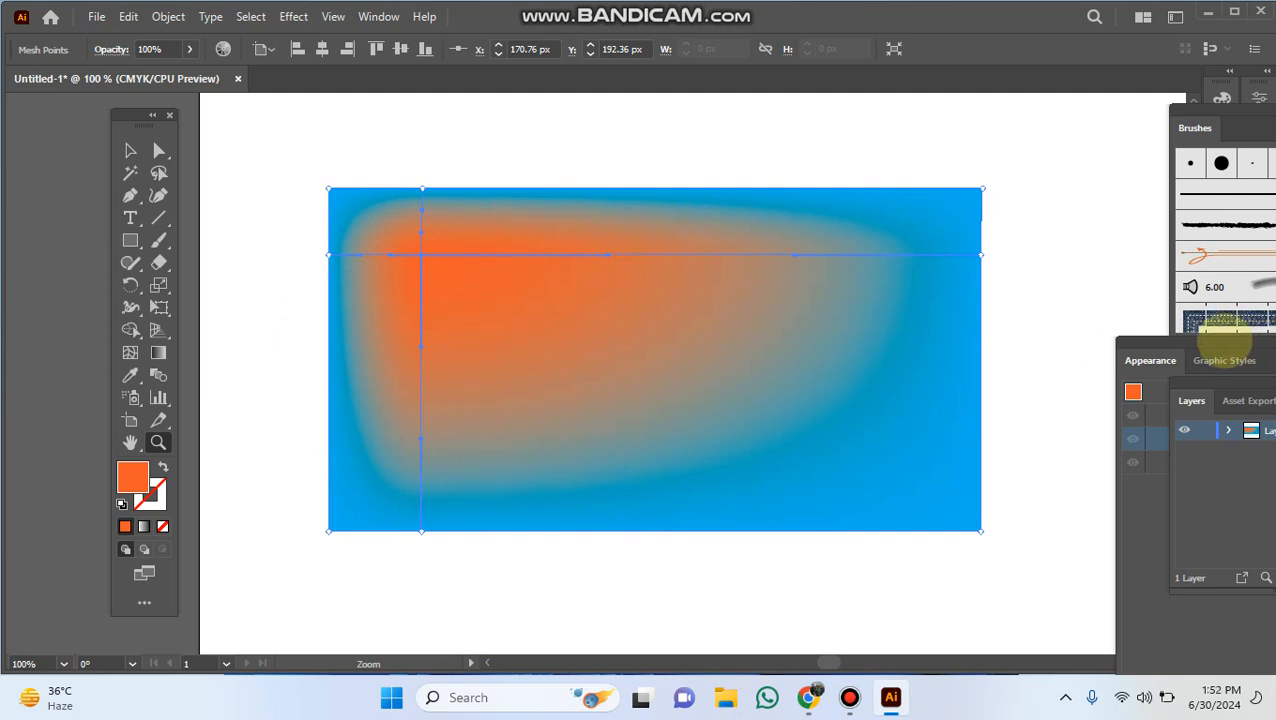
{"action": "left_click", "coordinate": [1188, 306]}
{"action": "left_click_drag", "start_coordinate": [1157, 342], "coordinate": [1119, 208]}
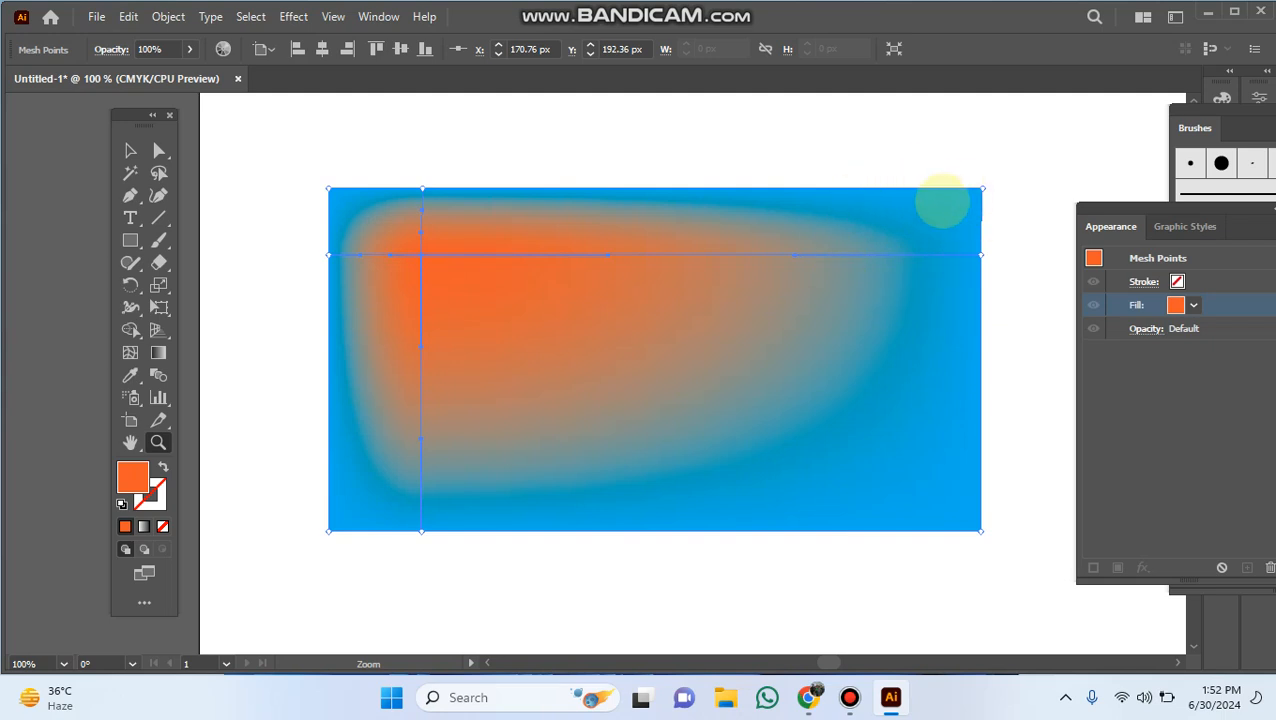
Add a second orange interior mesh point near the rectangle's right end with the Mesh tool, at about X 565 px, Y 195 px
{"action": "left_click", "coordinate": [130, 351]}
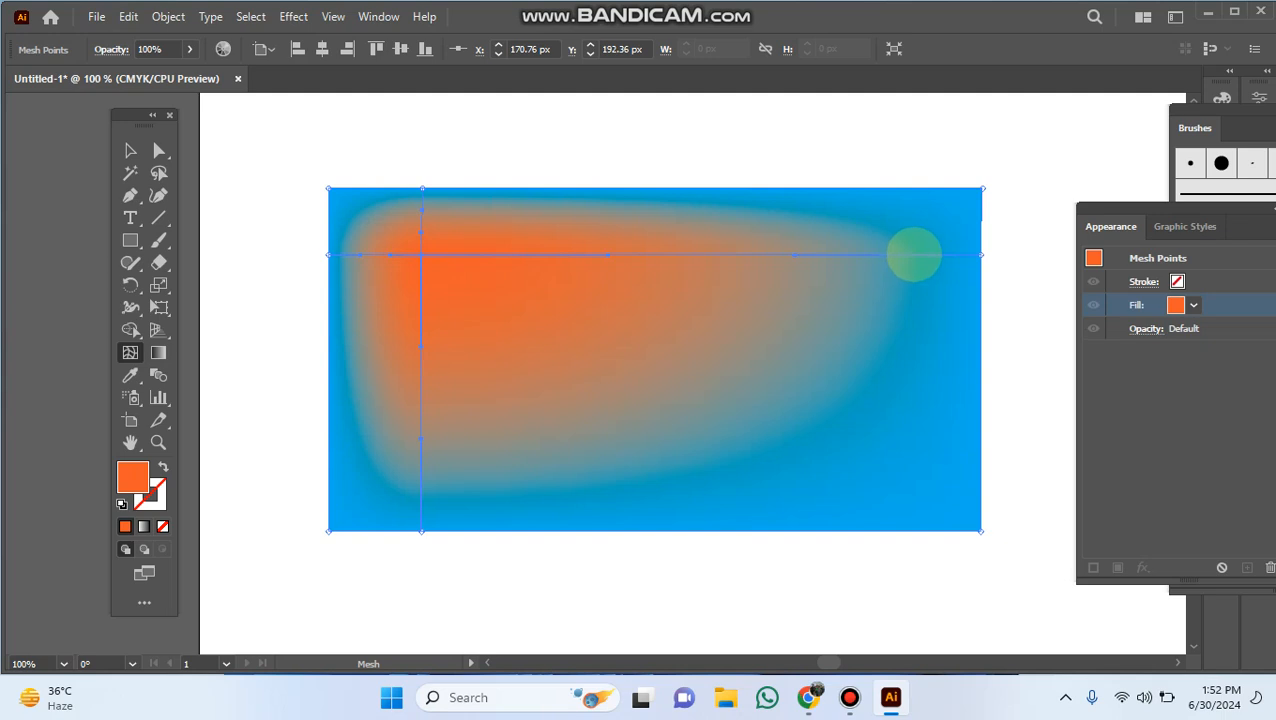
{"action": "left_click", "coordinate": [913, 255]}
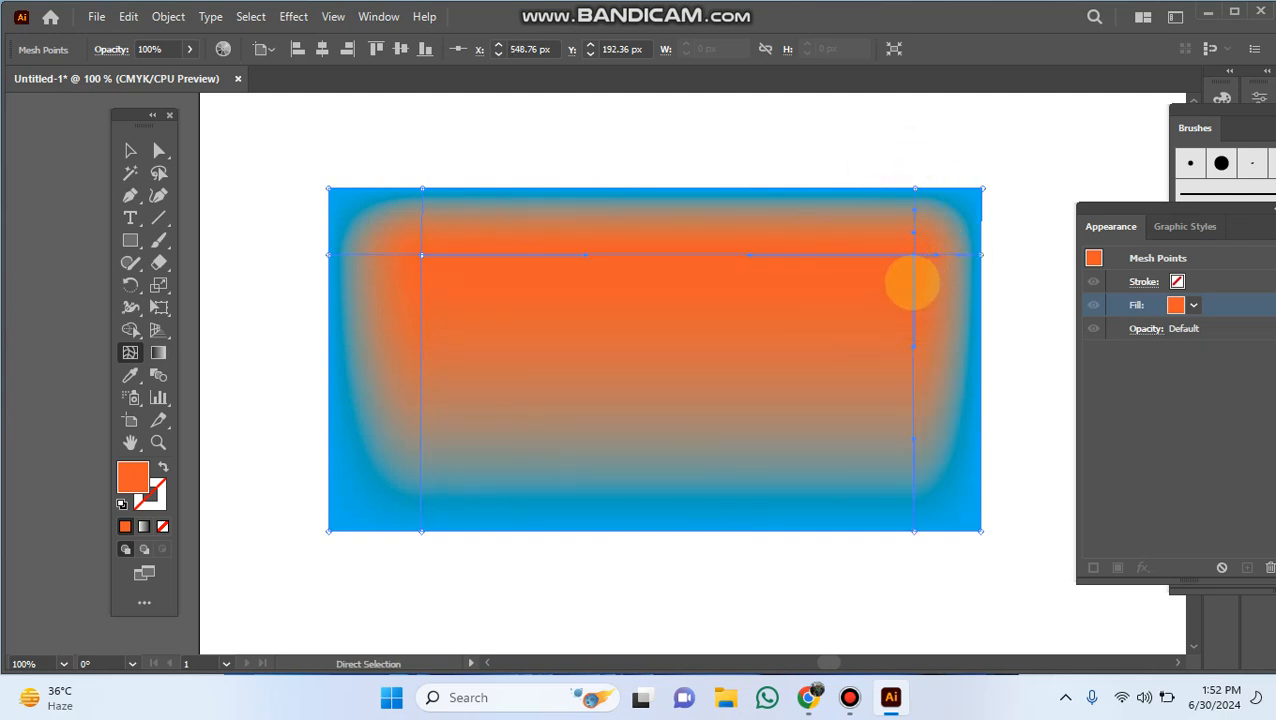
{"action": "left_click", "coordinate": [912, 282], "text": "alt"}
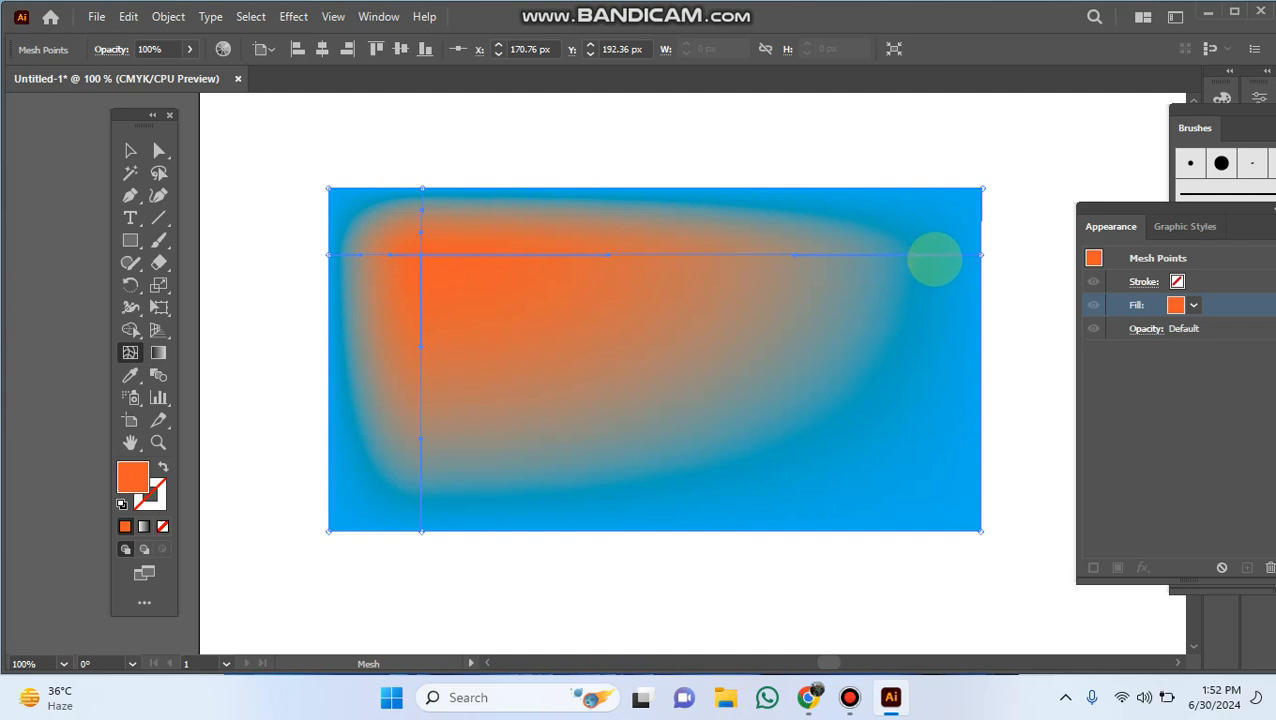
{"action": "left_click", "coordinate": [934, 257]}
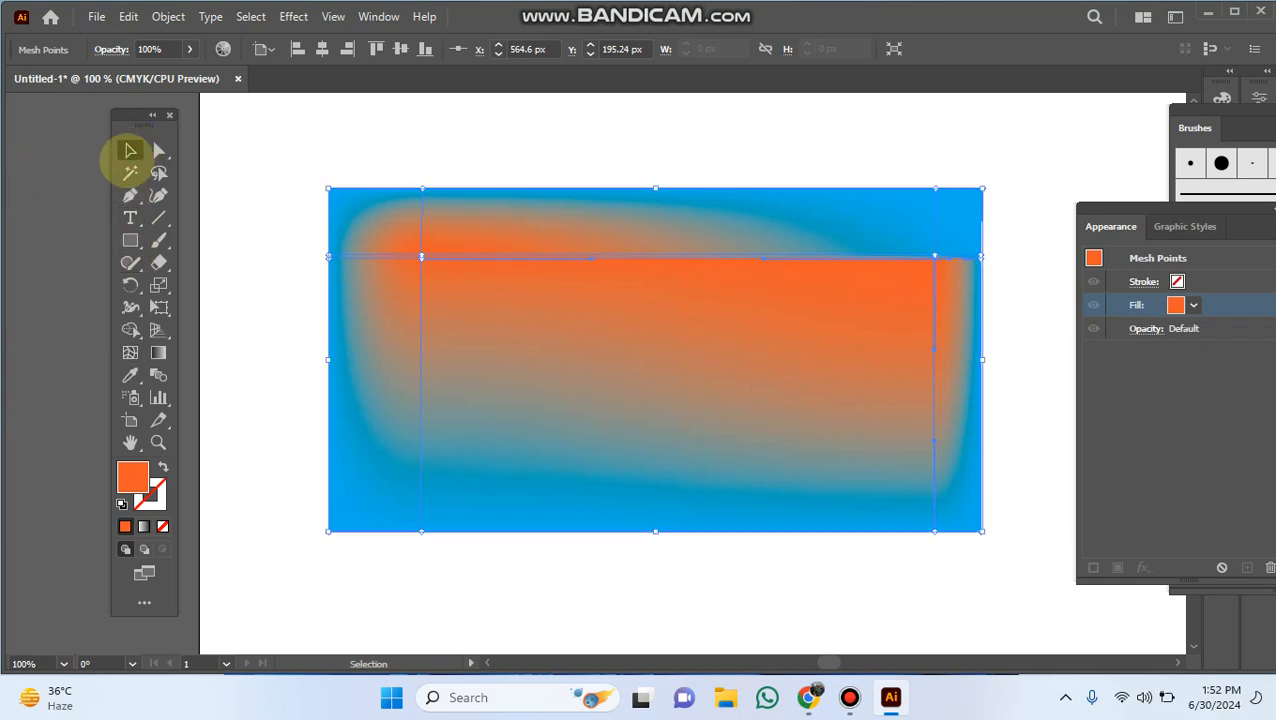
Fill the mesh point on the rectangle's top edge near the right corner with the CMYK Yellow swatch
{"action": "left_click", "coordinate": [159, 149]}
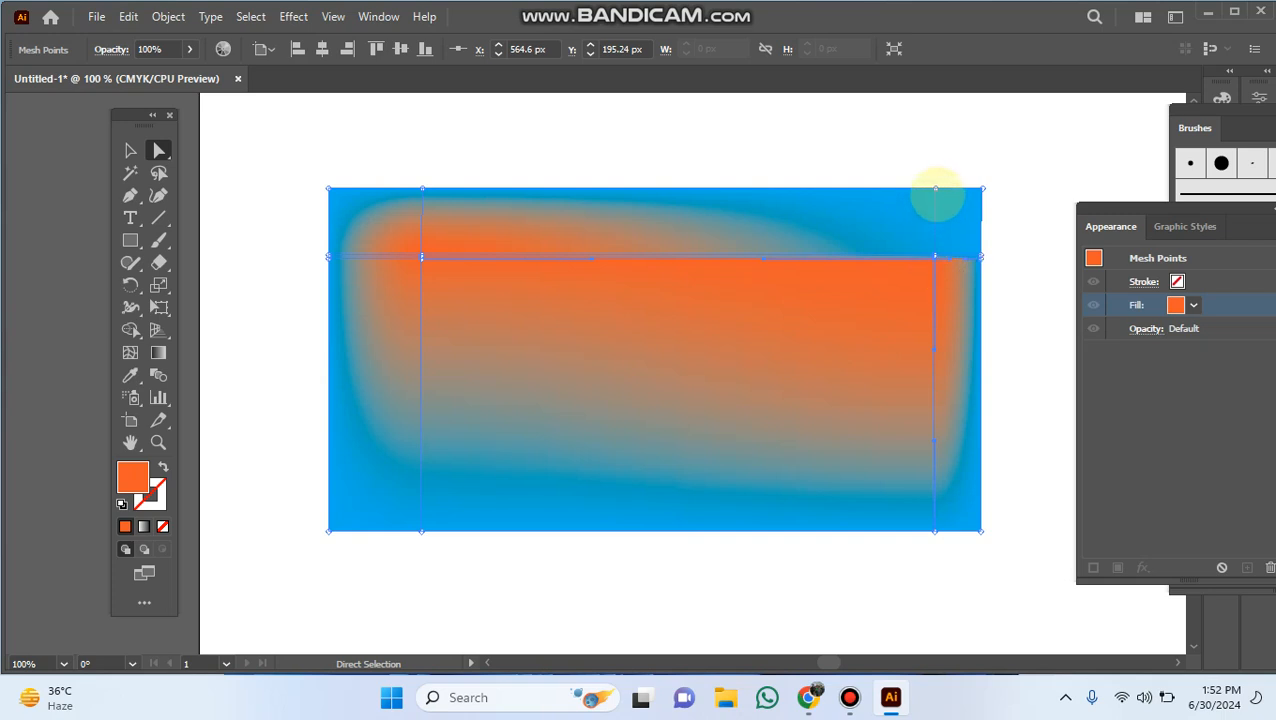
{"action": "left_click", "coordinate": [935, 188]}
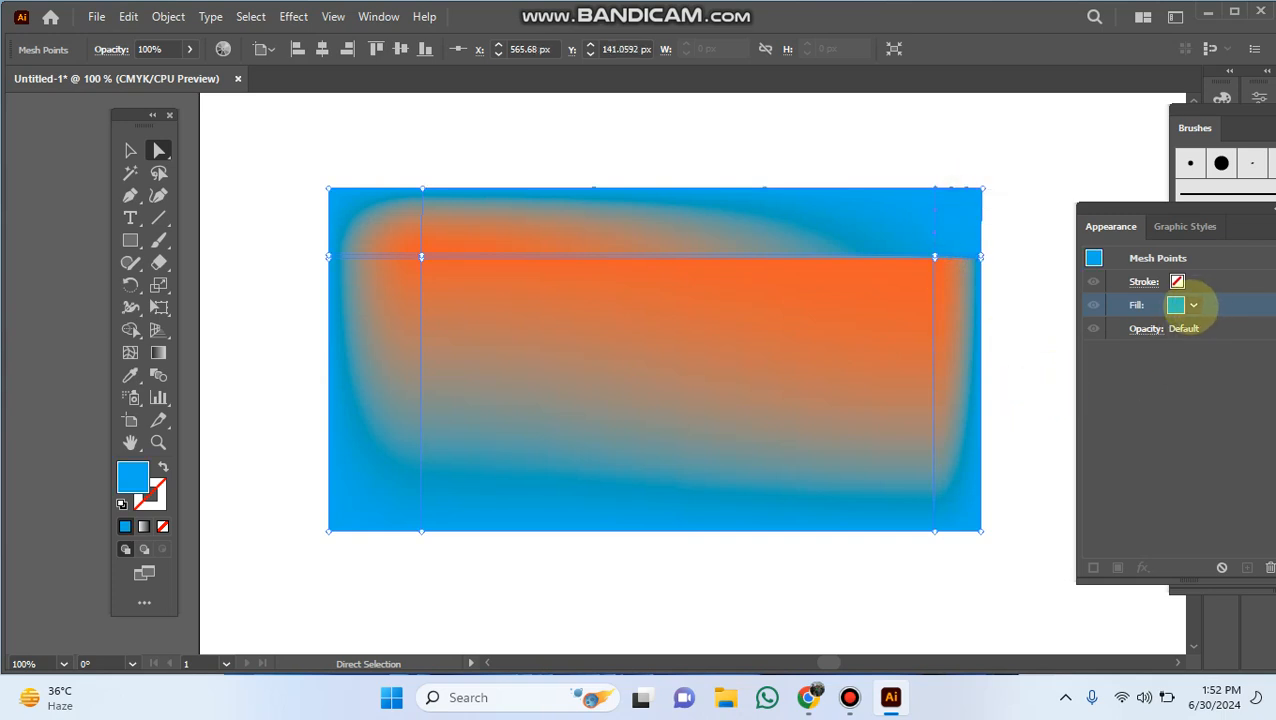
{"action": "left_click", "coordinate": [1193, 305]}
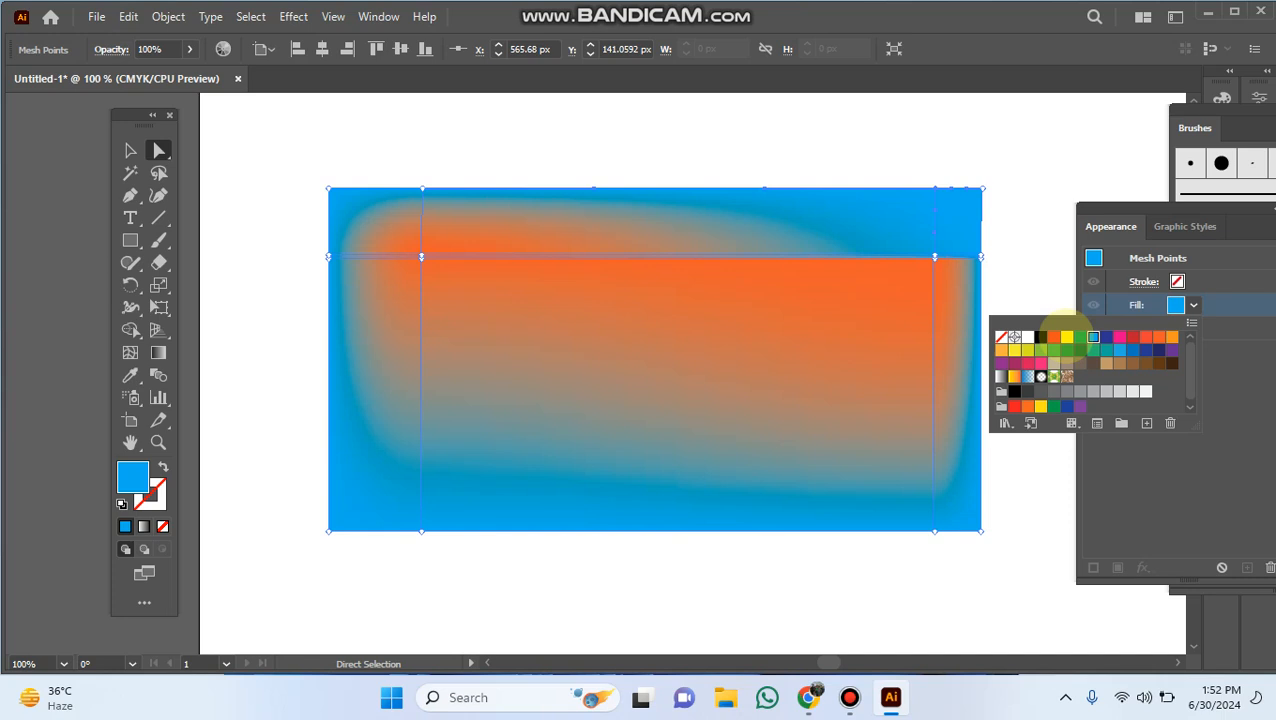
{"action": "left_click", "coordinate": [1066, 337]}
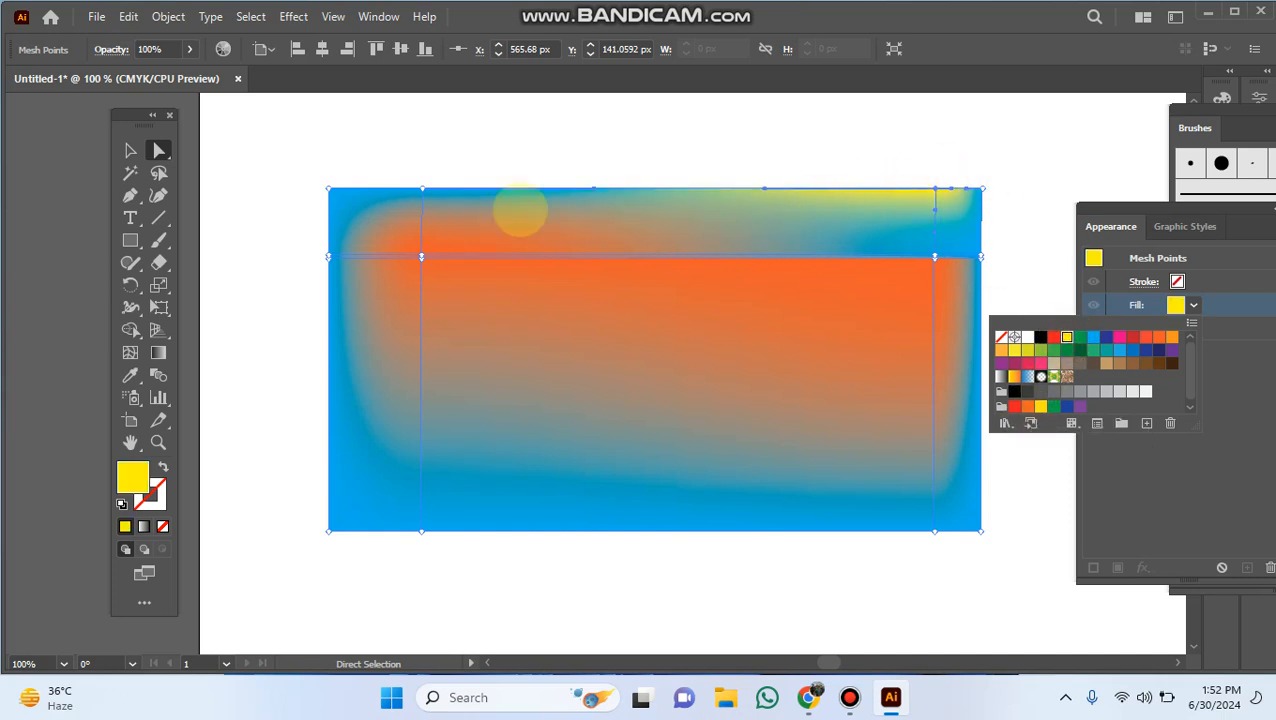
Fill the mesh point on the rectangle's top edge near the left corner with the green swatch
{"action": "left_click", "coordinate": [422, 188]}
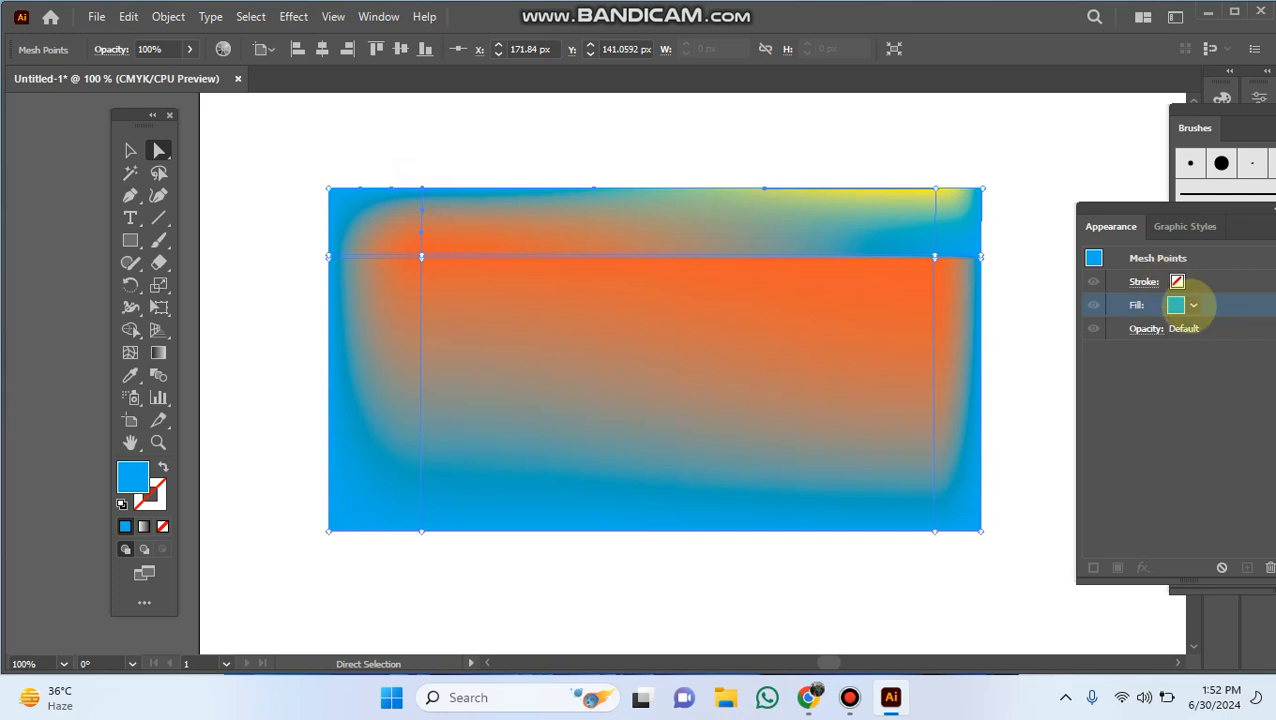
{"action": "left_click", "coordinate": [1193, 305]}
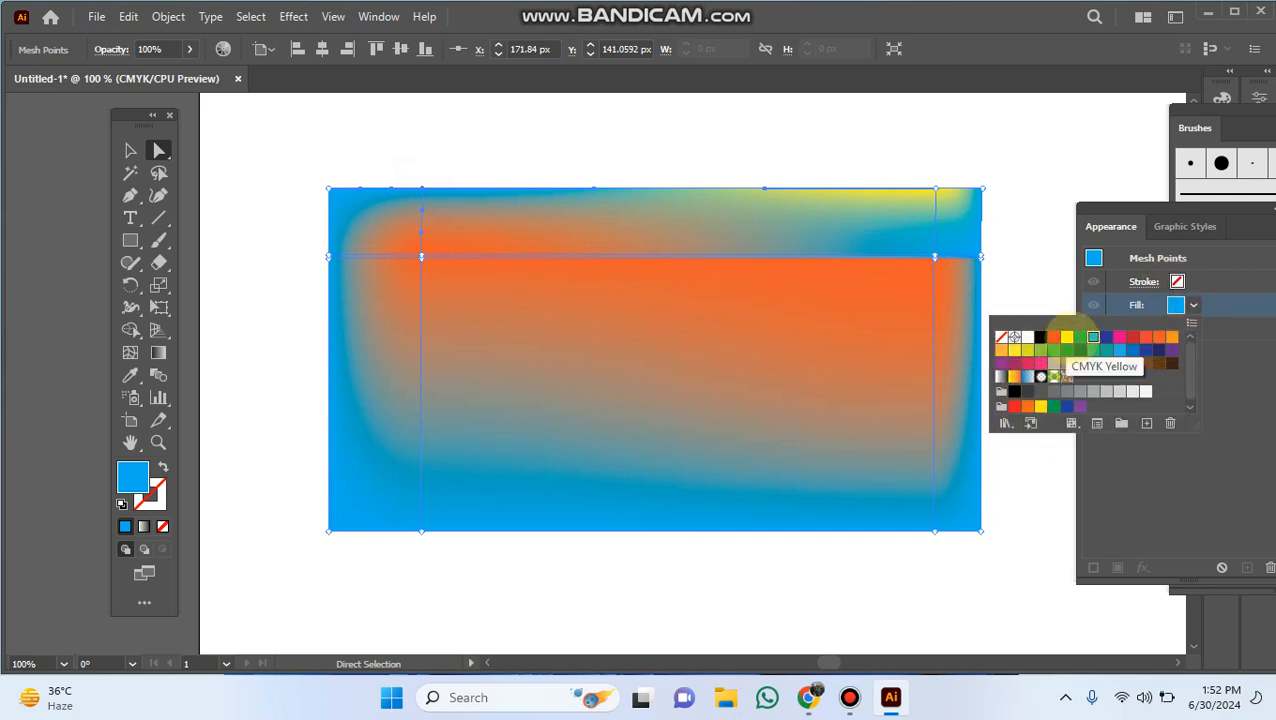
{"action": "left_click", "coordinate": [1093, 337]}
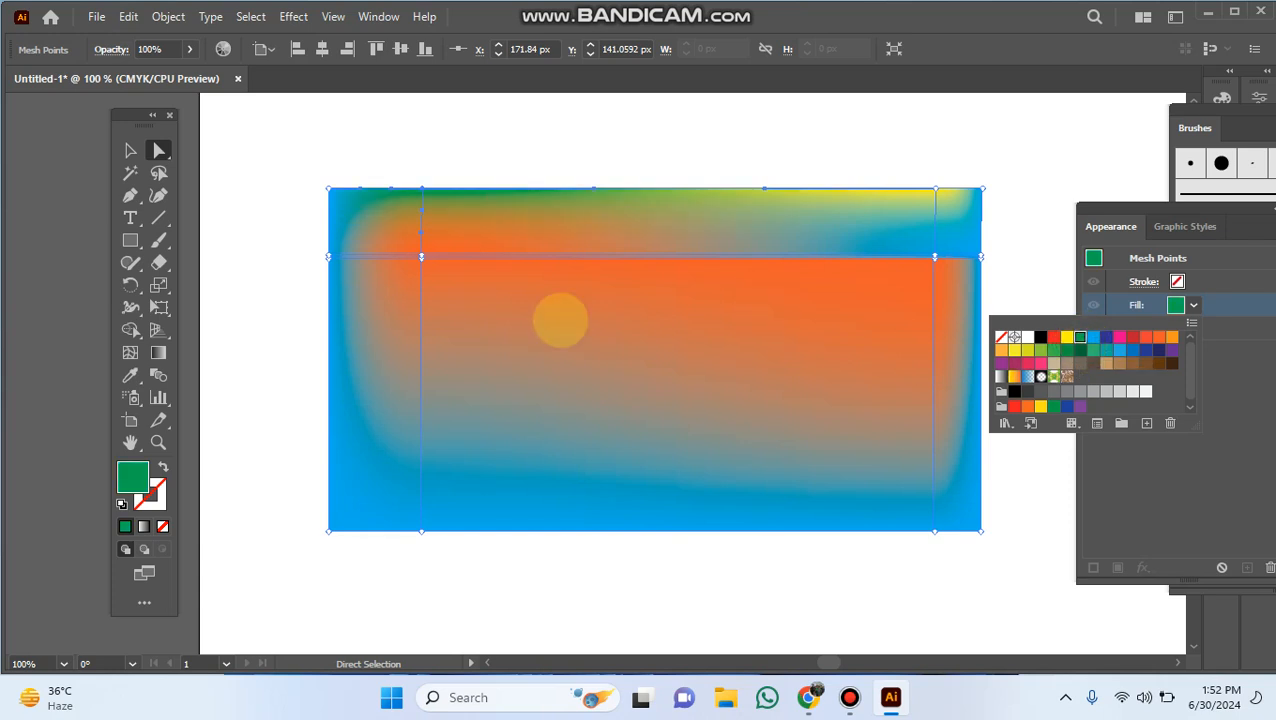
Fill the mesh point on the rectangle's bottom edge near the left corner with the light green swatch
{"action": "left_click", "coordinate": [160, 148]}
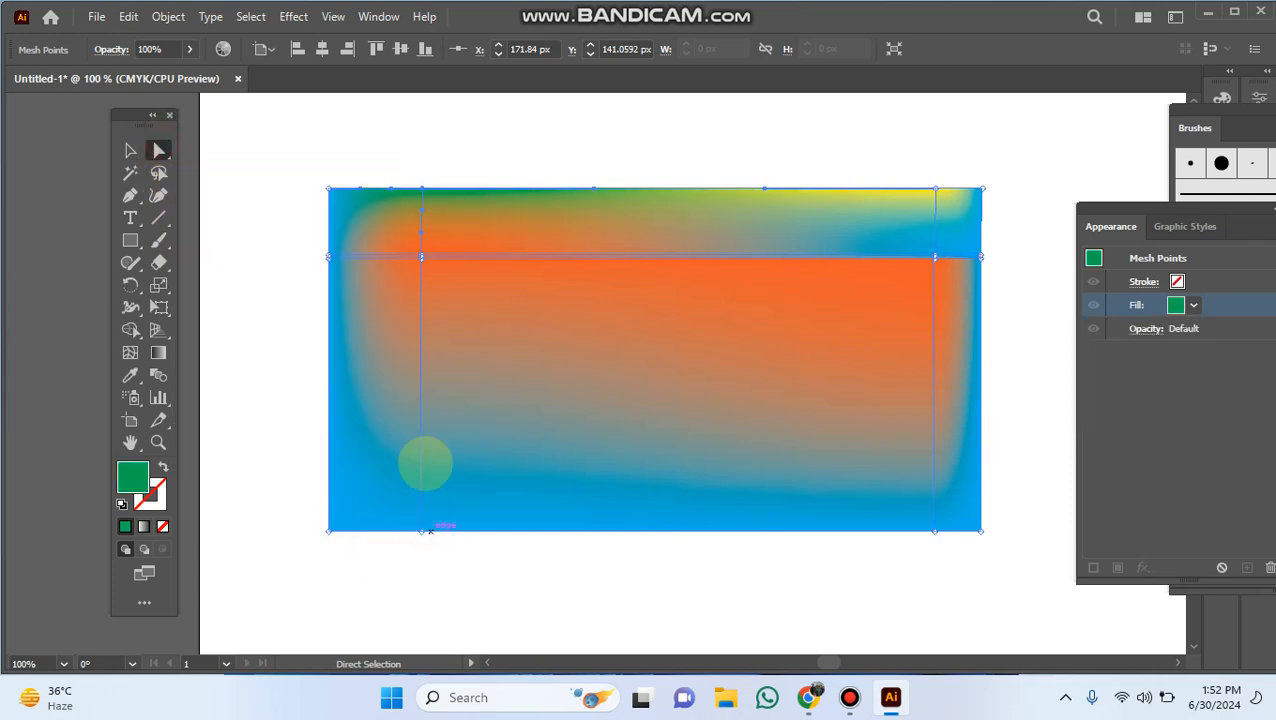
{"action": "left_click", "coordinate": [421, 531]}
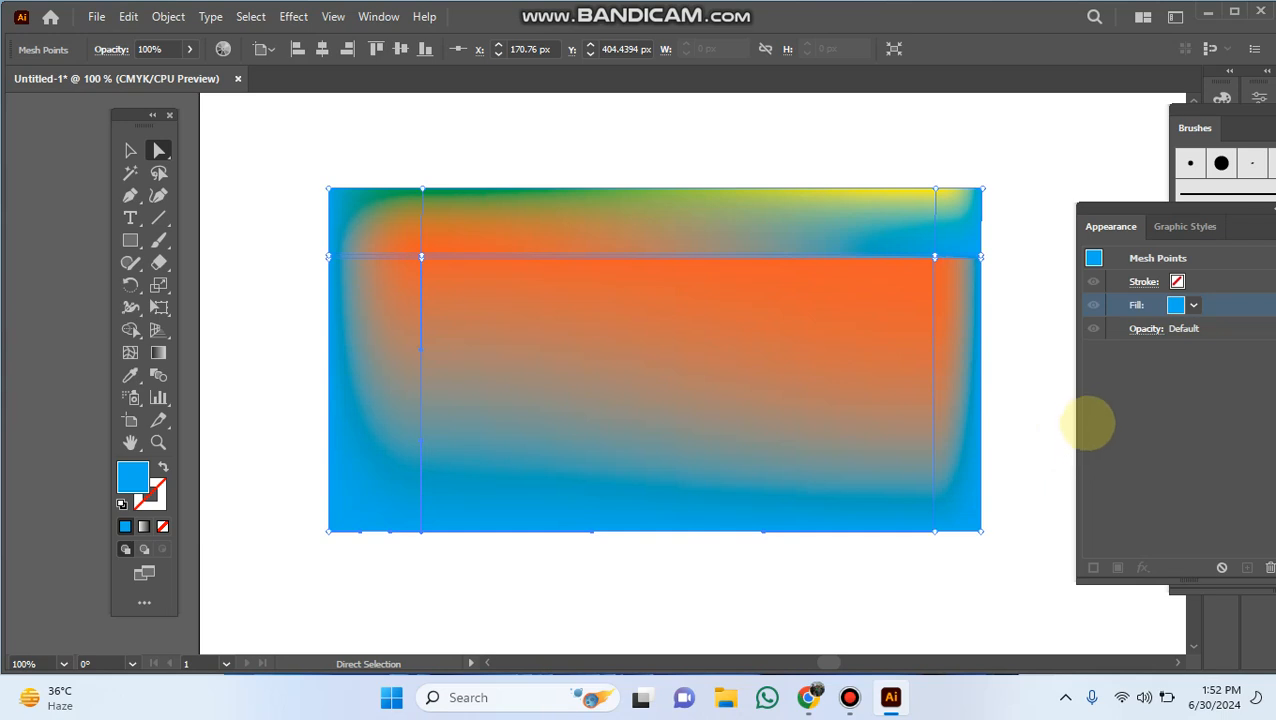
{"action": "left_click", "coordinate": [1193, 305]}
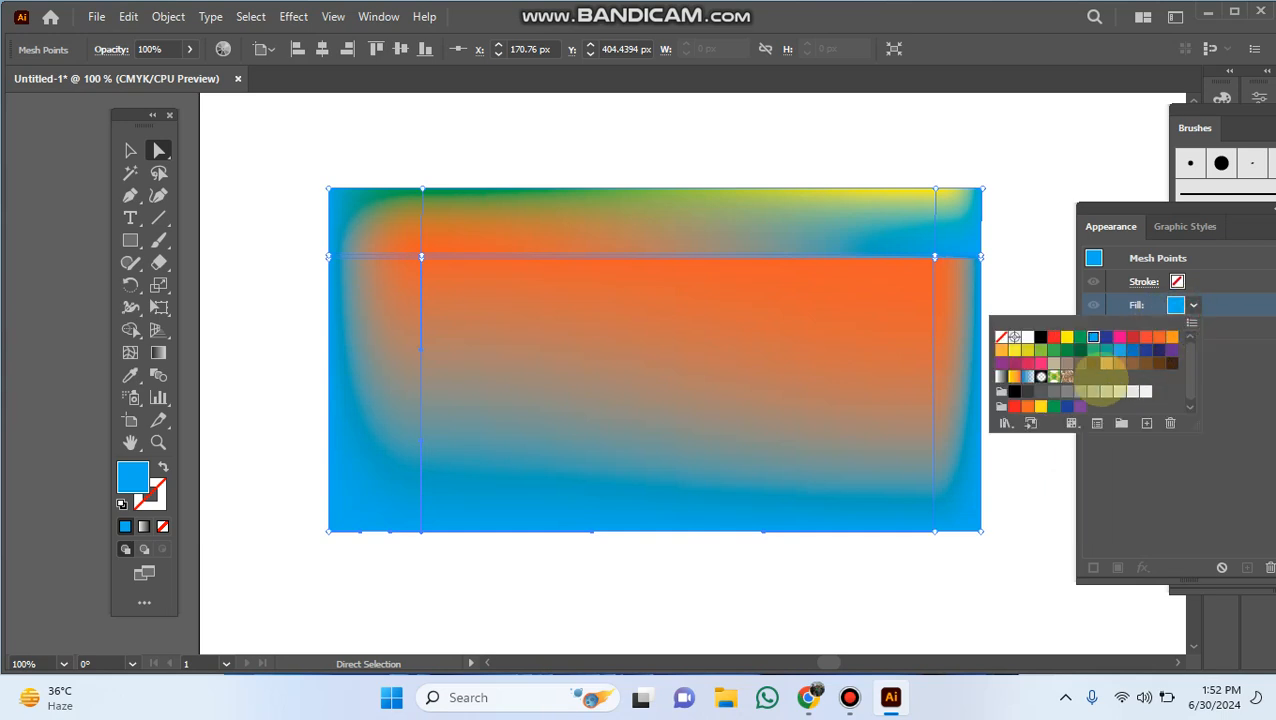
{"action": "left_click", "coordinate": [1041, 350]}
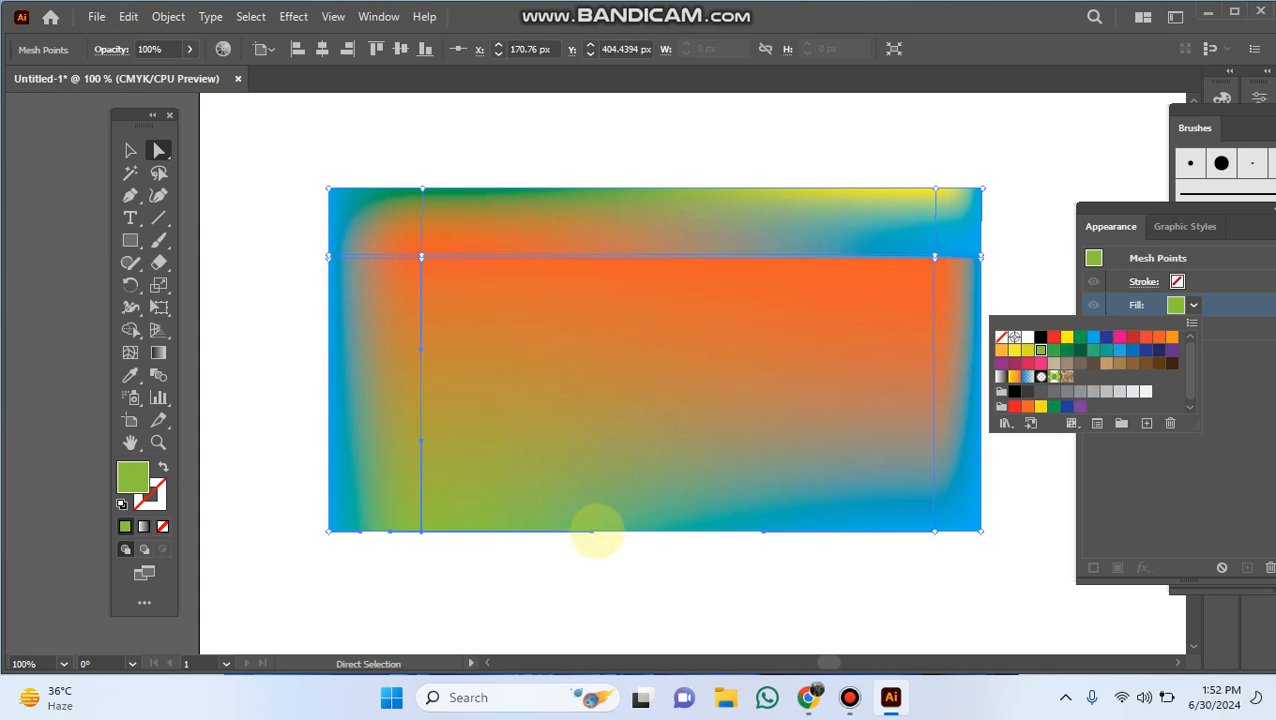
Try to select the handle ends along the rectangle's bottom edge and recolour them with a fill swatch
{"action": "left_click", "coordinate": [158, 149]}
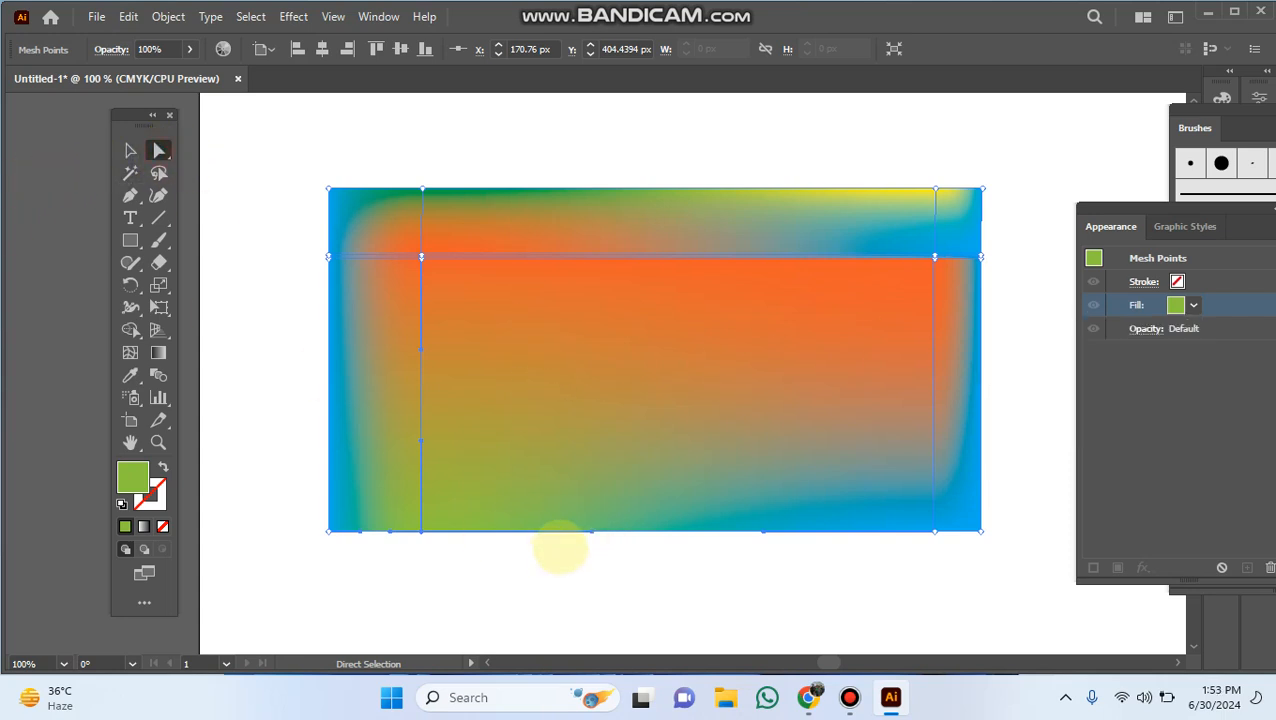
{"action": "left_click", "coordinate": [591, 535]}
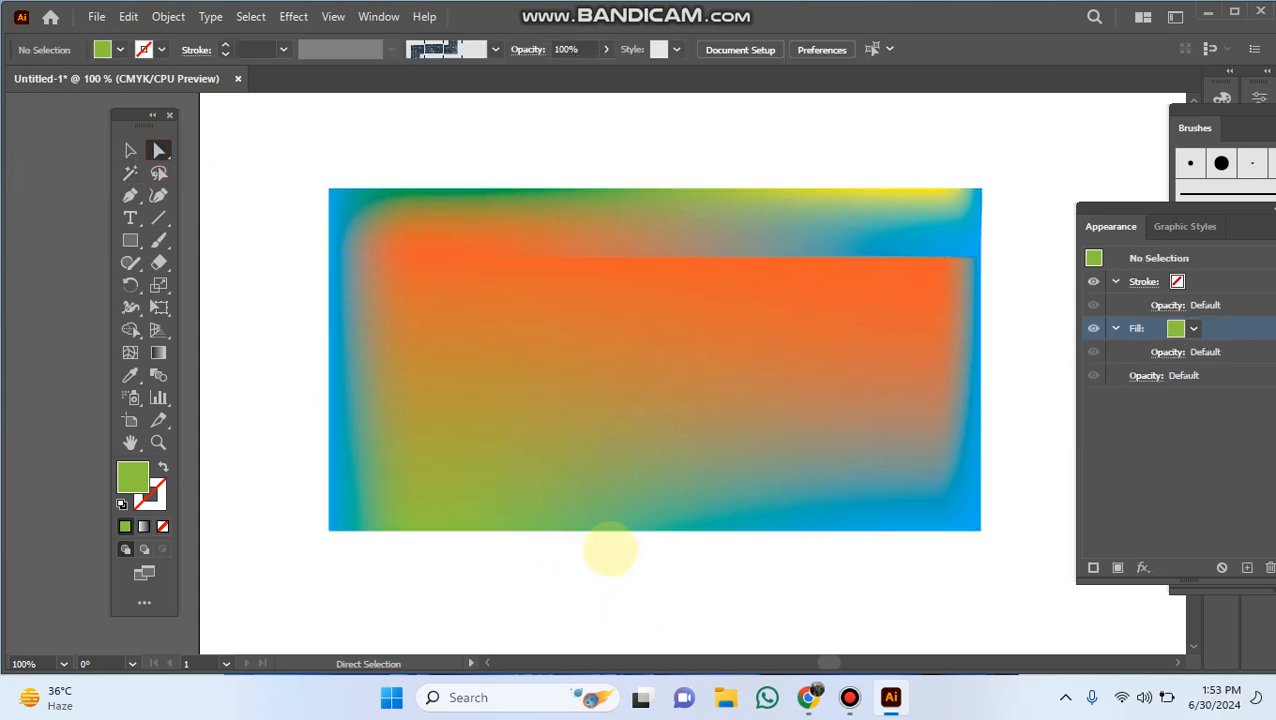
{"action": "left_click", "coordinate": [599, 530]}
{"action": "left_click", "coordinate": [591, 534]}
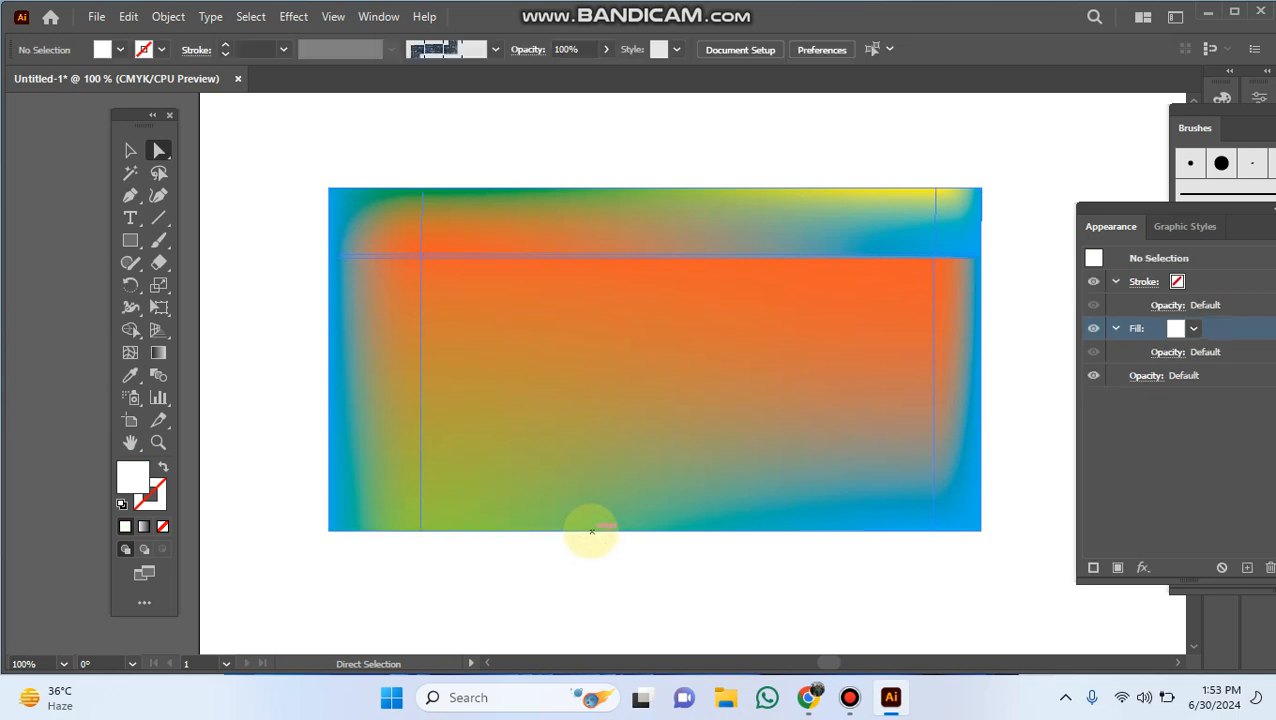
{"action": "left_click", "coordinate": [593, 530]}
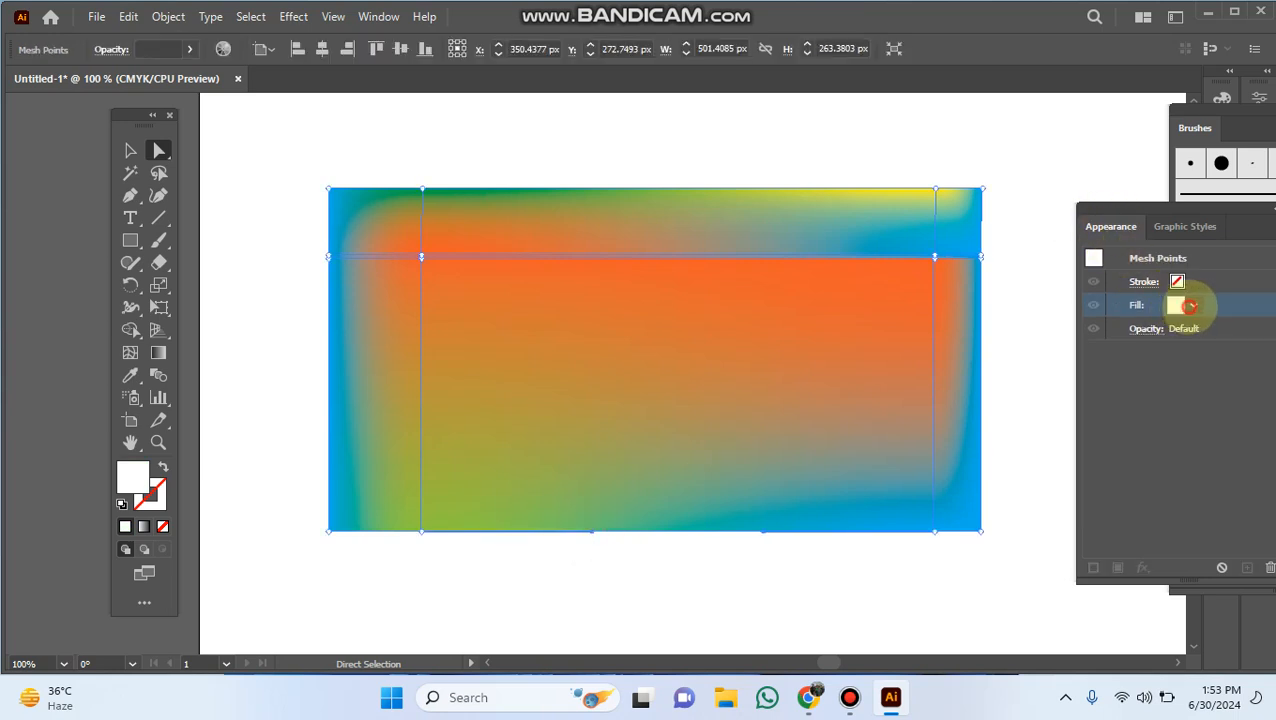
{"action": "left_click", "coordinate": [1189, 306]}
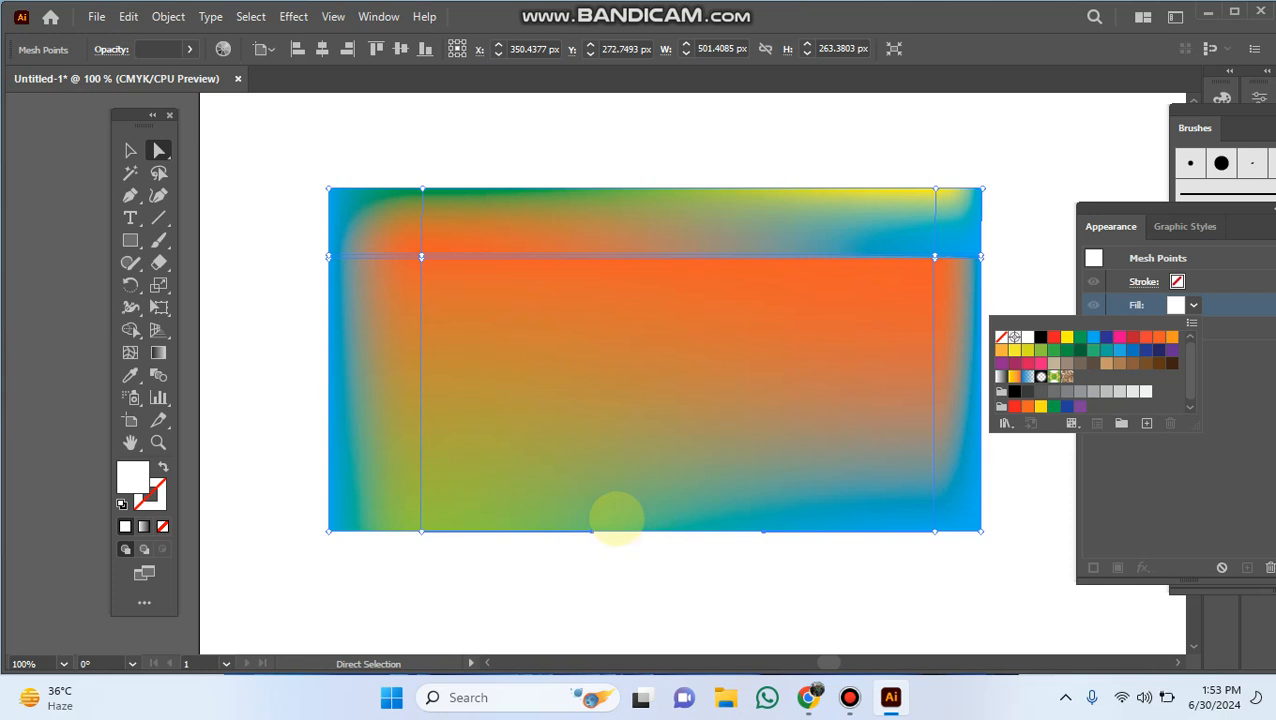
{"action": "left_click", "coordinate": [762, 535]}
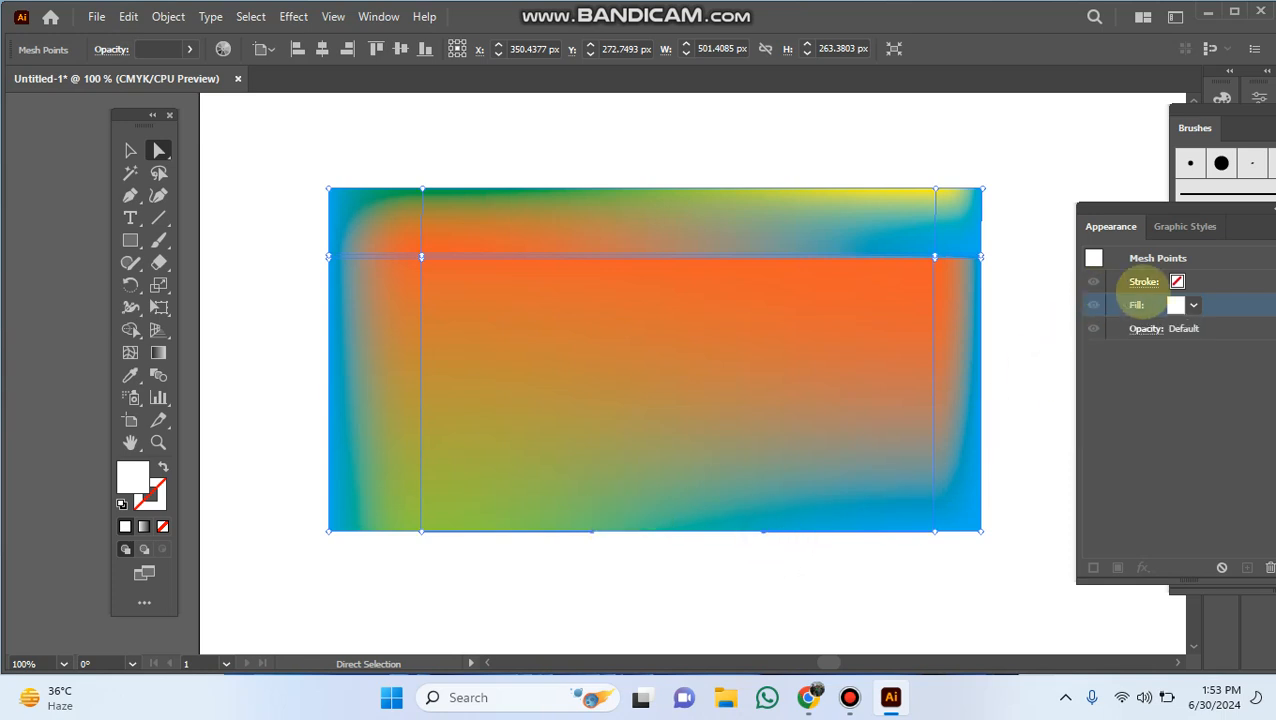
{"action": "left_click", "coordinate": [1193, 305]}
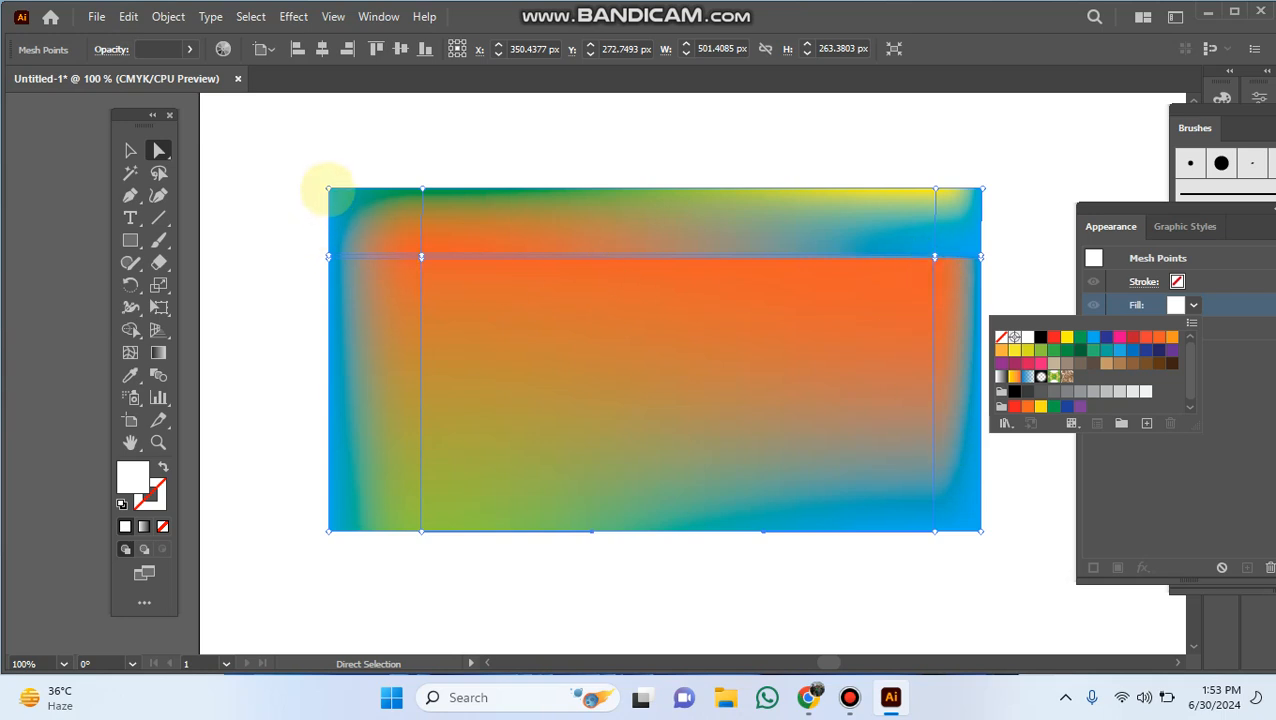
Fill the mesh point at the rectangle's top-left corner with the yellow-green swatch, and replace that fill with purple
{"action": "left_click", "coordinate": [328, 189]}
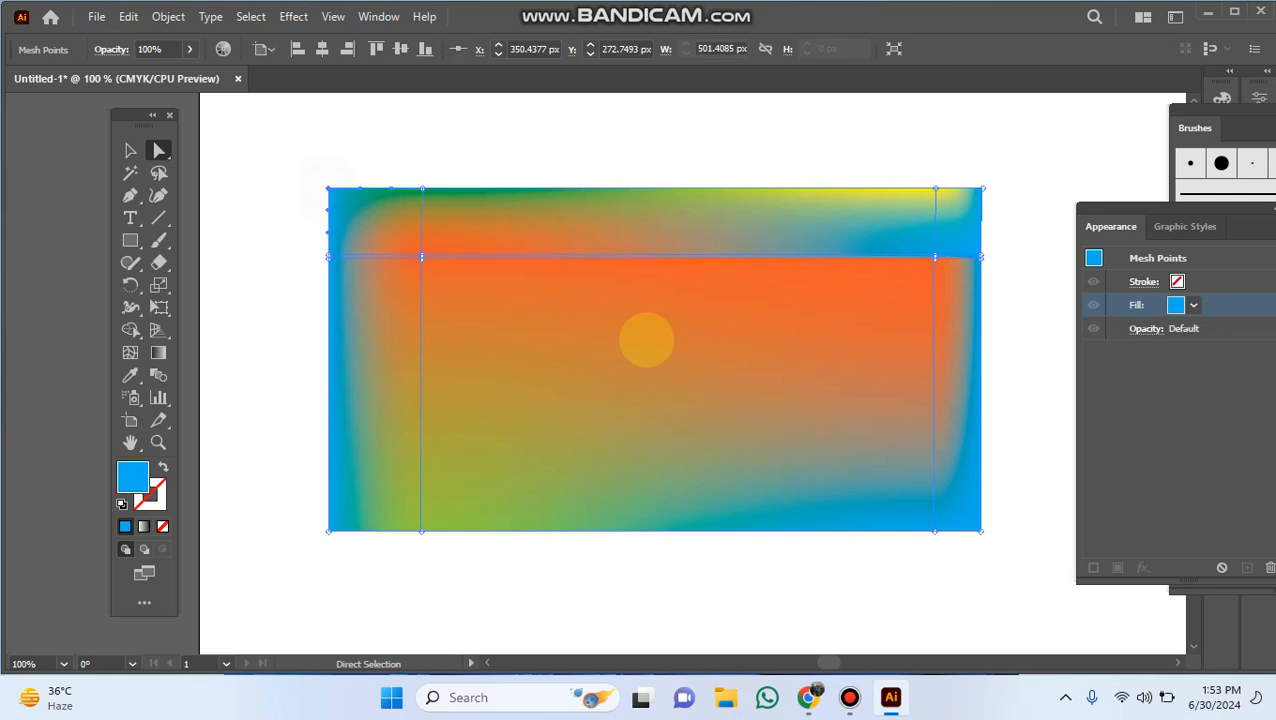
{"action": "left_click", "coordinate": [1196, 305]}
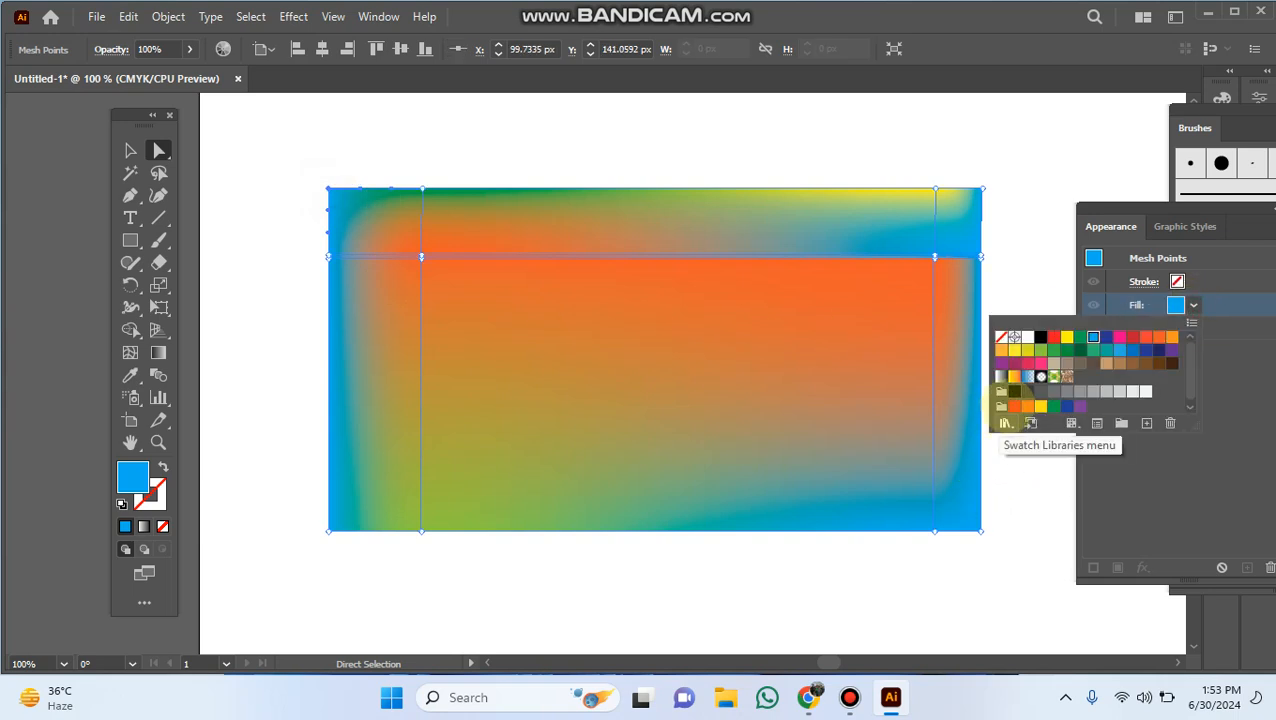
{"action": "left_click", "coordinate": [1027, 349]}
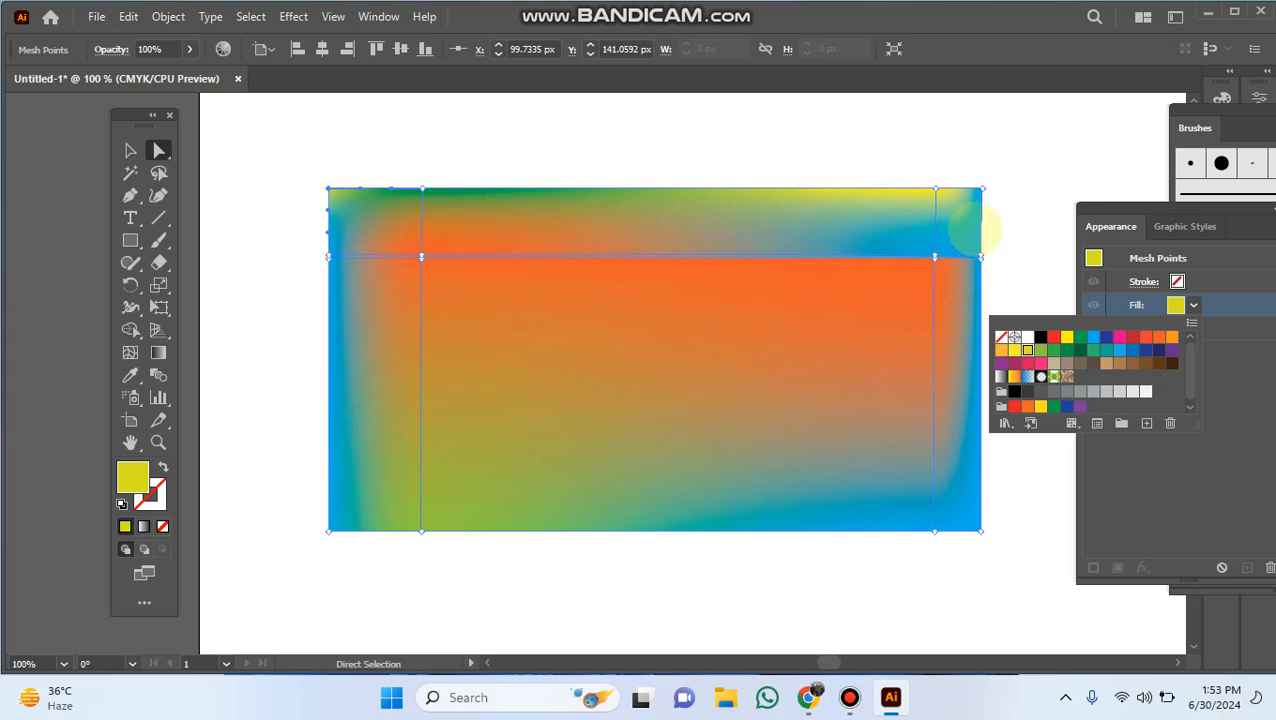
{"action": "left_click", "coordinate": [981, 258]}
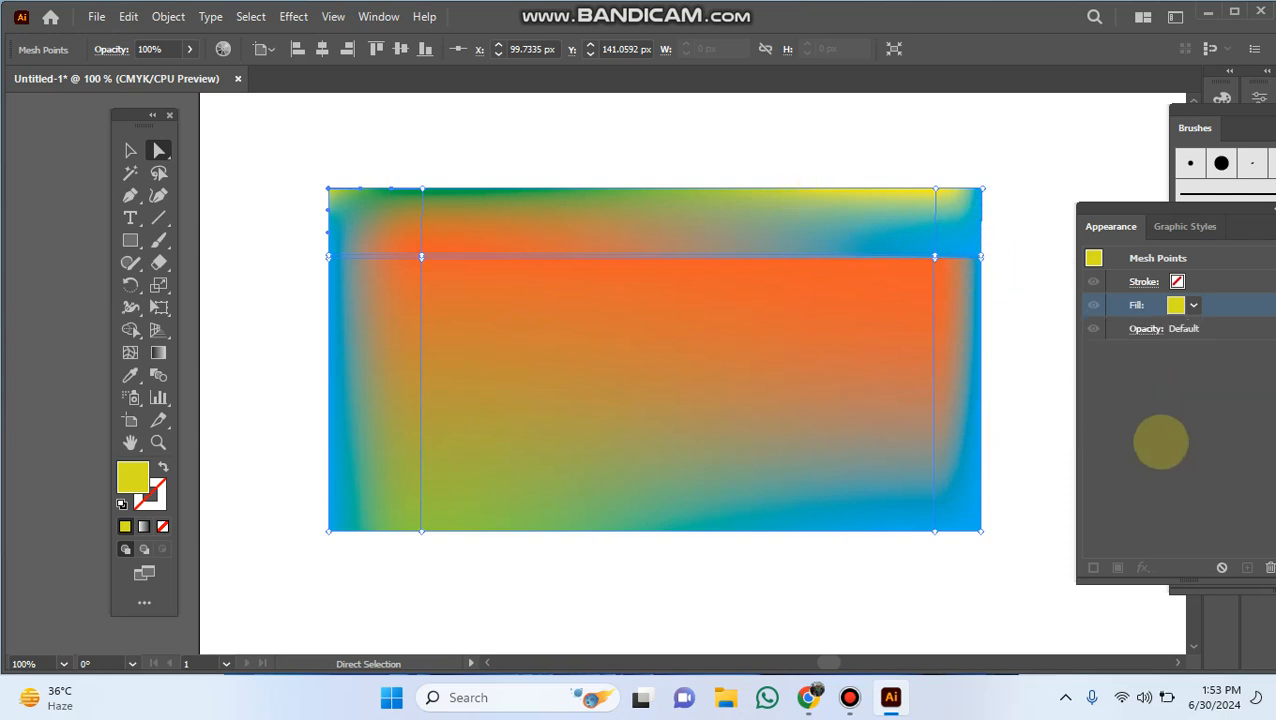
{"action": "left_click", "coordinate": [1193, 305]}
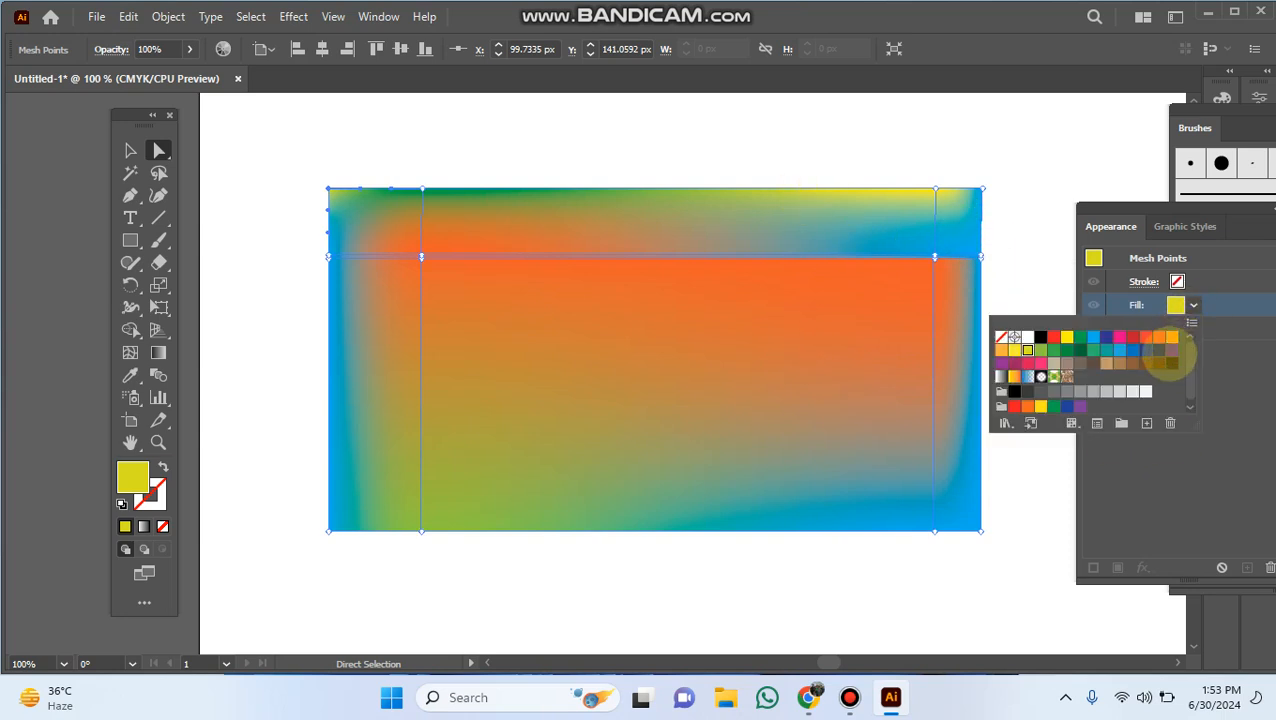
{"action": "left_click", "coordinate": [1172, 350]}
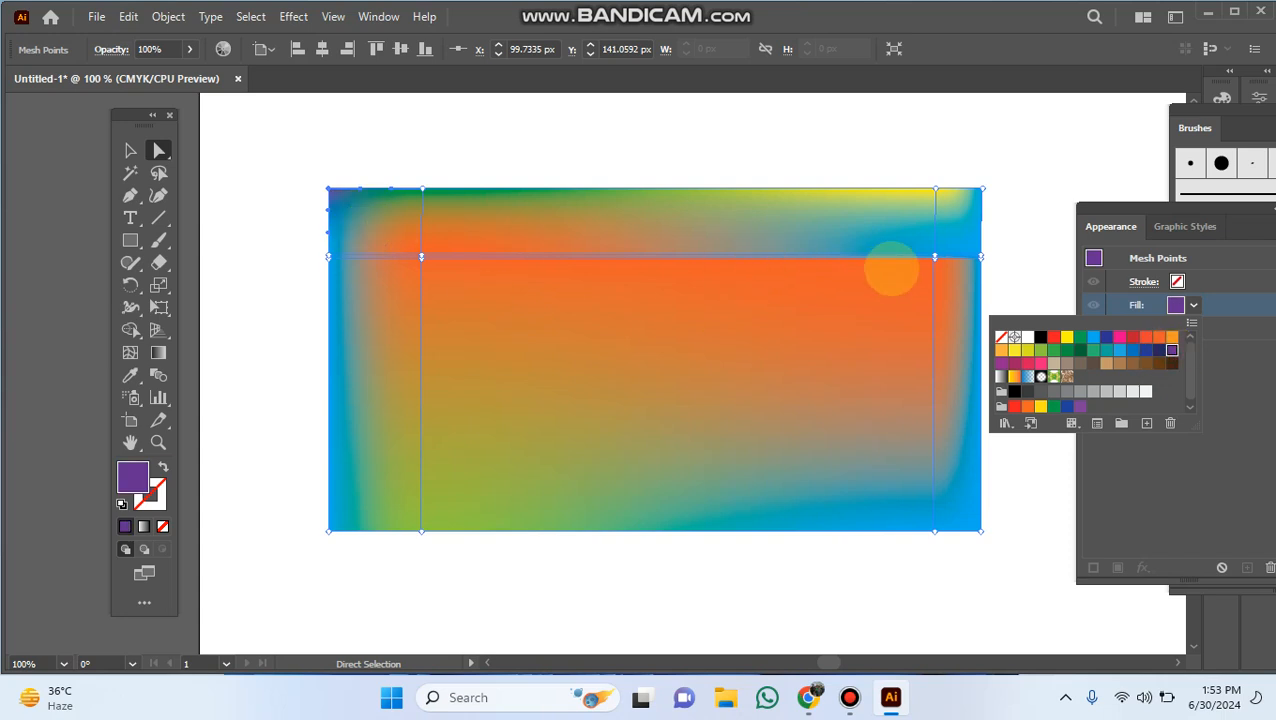
Fill the mesh point on the rectangle's right edge, at the end of the lower horizontal mesh line, with the purple swatch
{"action": "left_click", "coordinate": [981, 258]}
{"action": "left_click", "coordinate": [981, 258]}
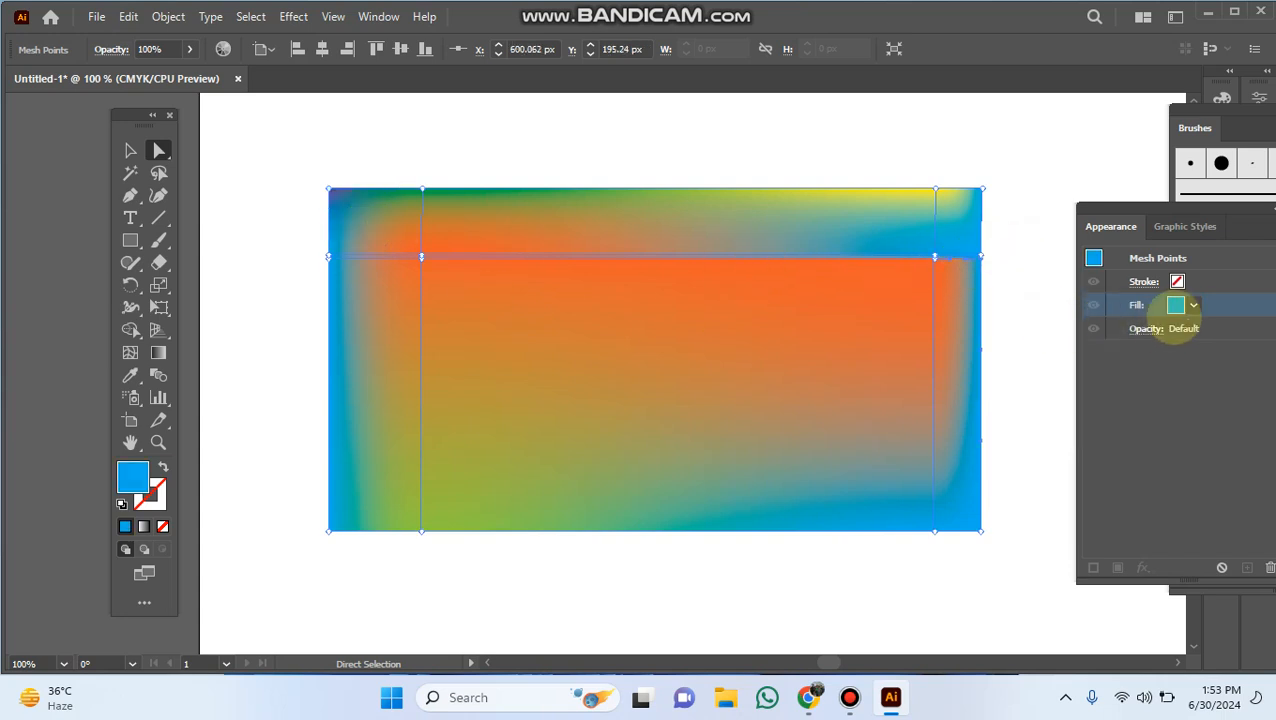
{"action": "left_click", "coordinate": [1193, 305]}
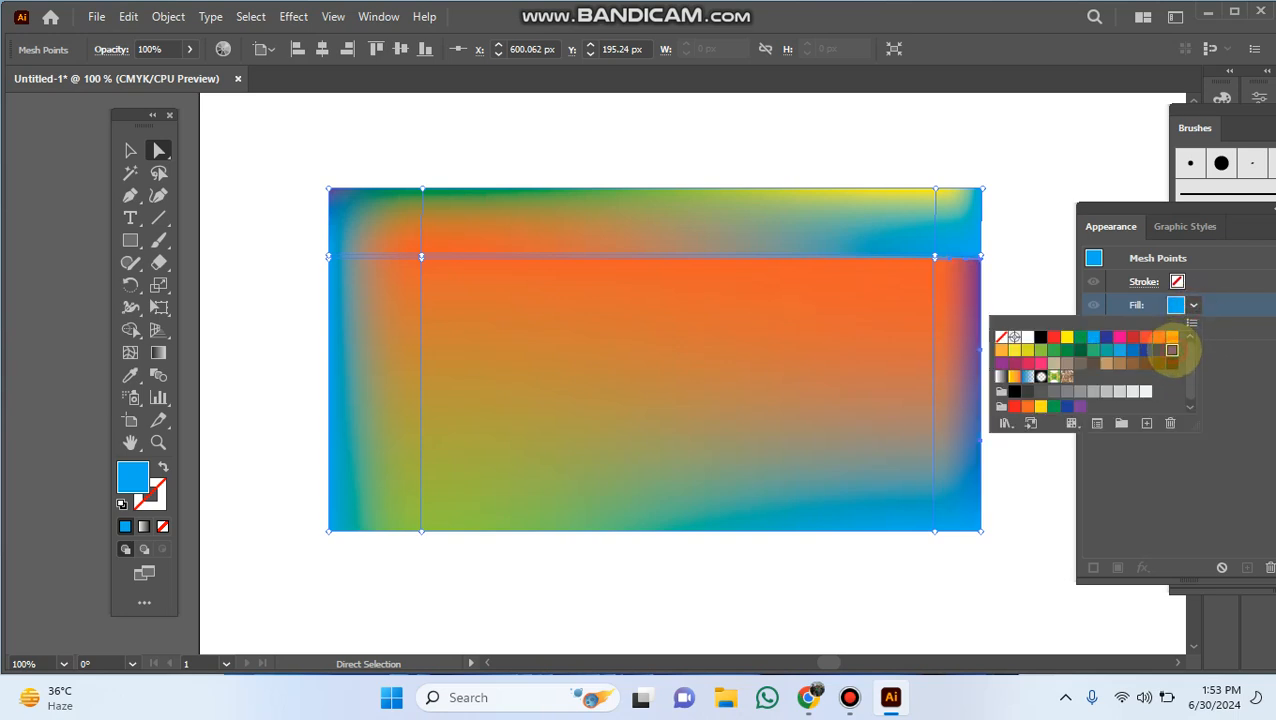
Apply the purple swatch to the selected mesh point on the rectangle's right edge and deselect the mesh
{"action": "left_click", "coordinate": [1160, 349]}
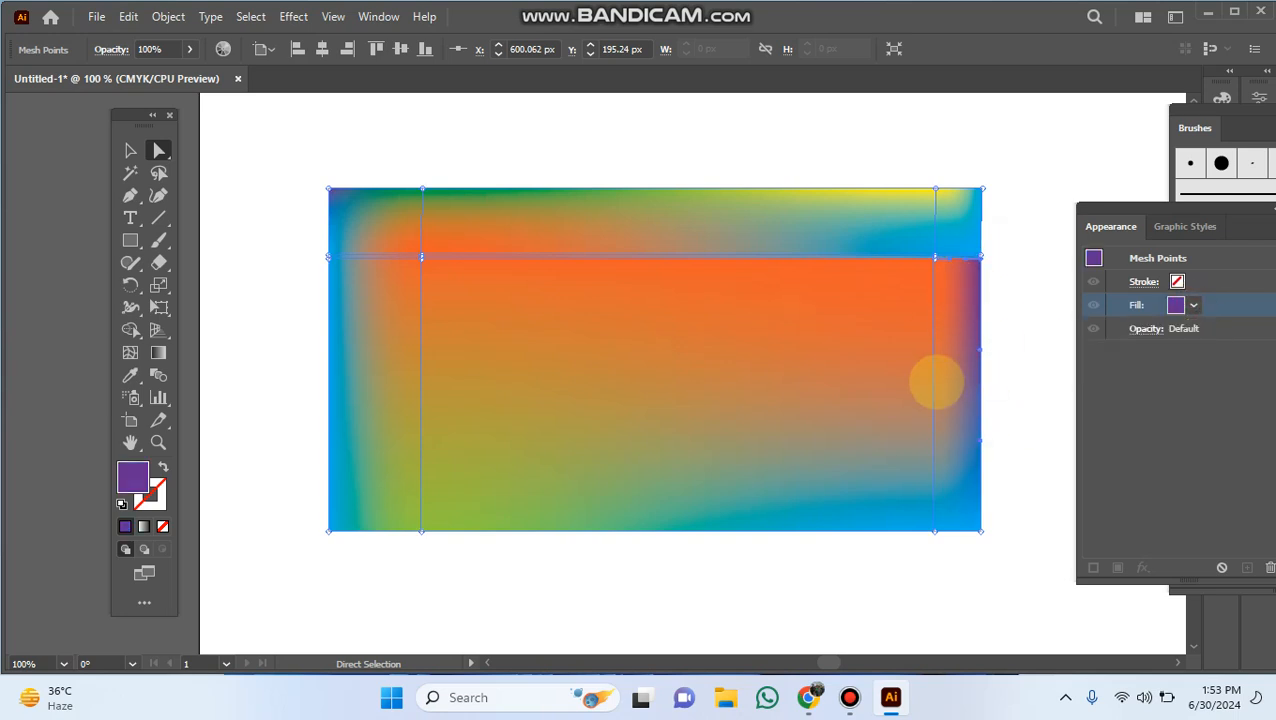
{"action": "left_click", "coordinate": [128, 151]}
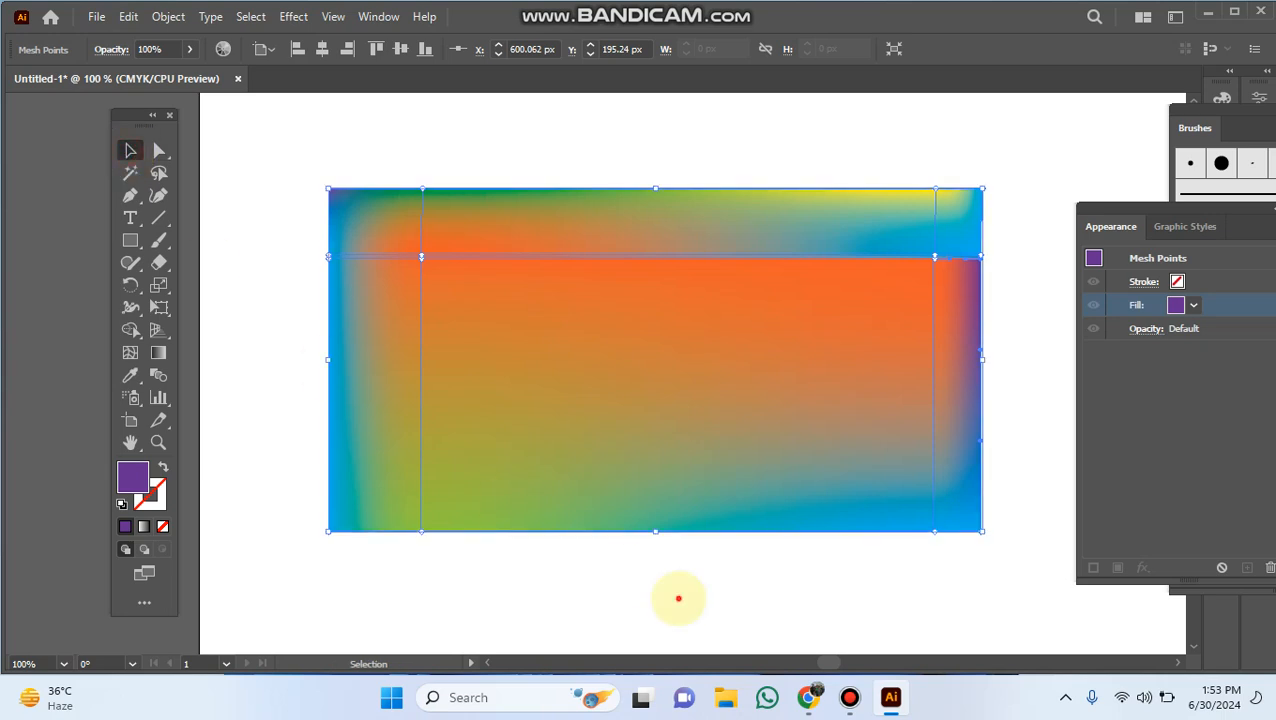
{"action": "left_click", "coordinate": [695, 607]}
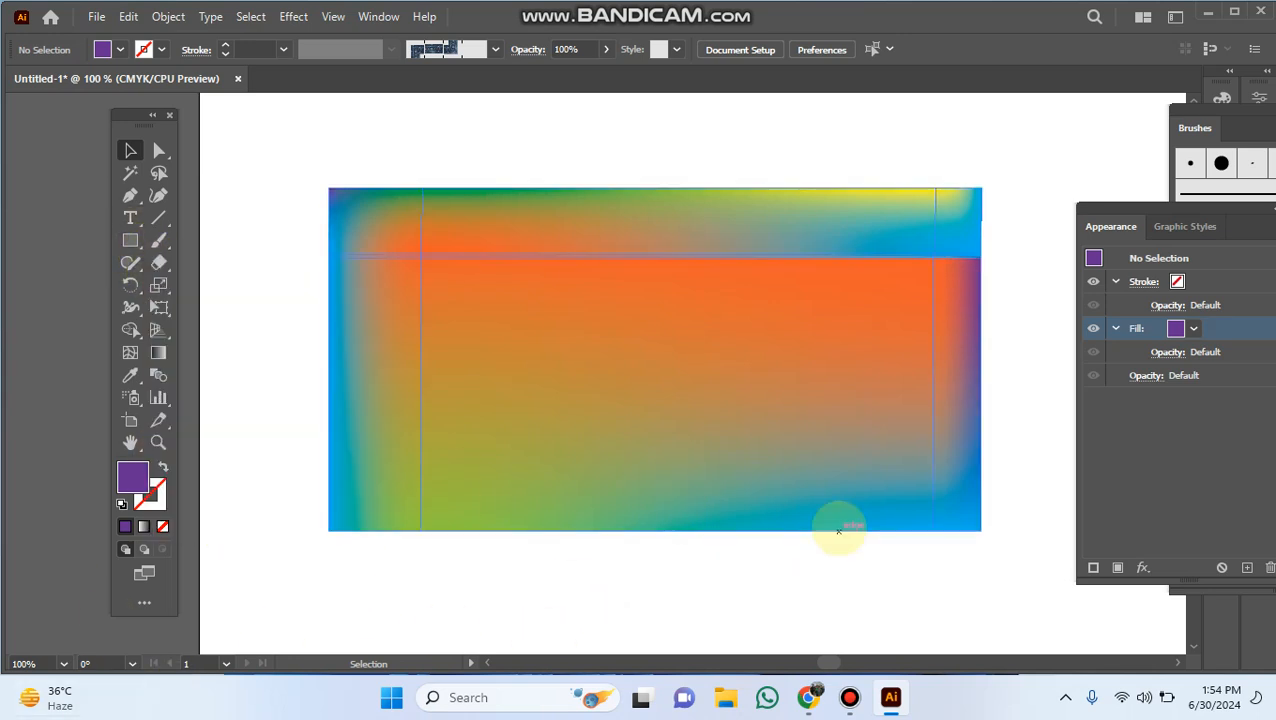
Create a new 800 x 800 px document and draw a wide rectangle across the middle of its artboard
{"action": "key", "text": "ctrl+n"}
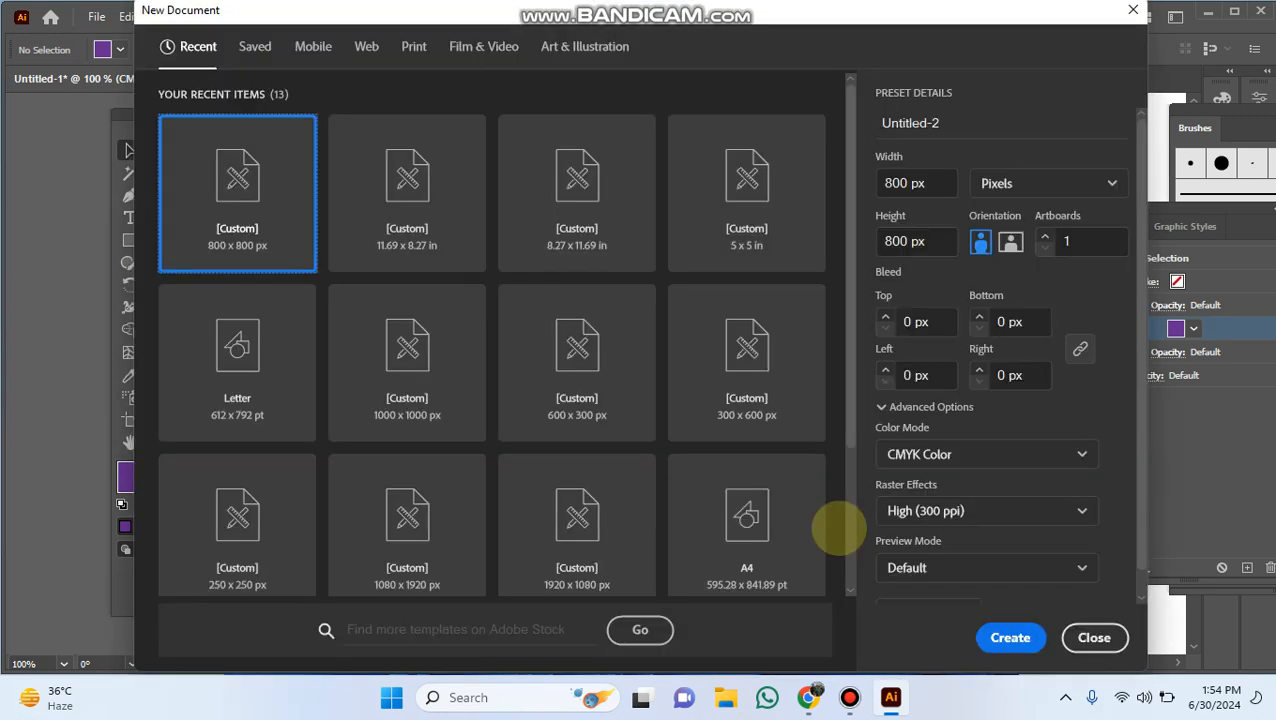
{"action": "left_click", "coordinate": [1010, 637]}
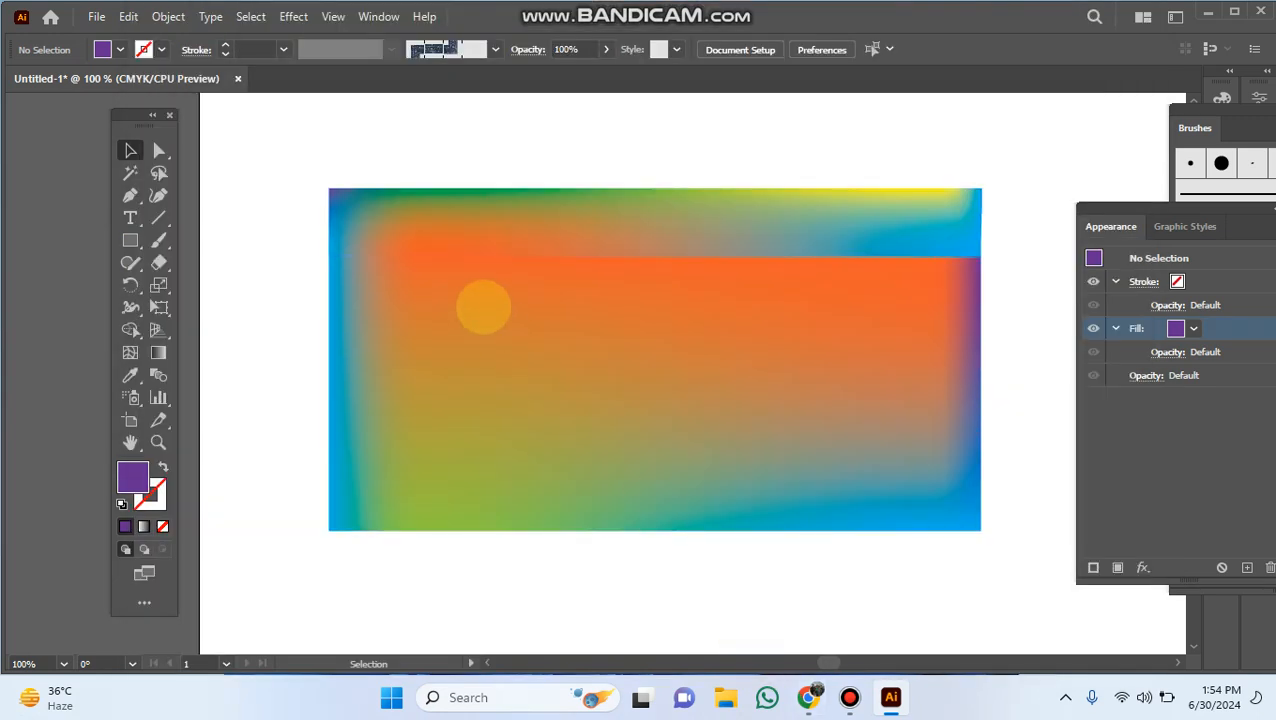
{"action": "left_click", "coordinate": [130, 240]}
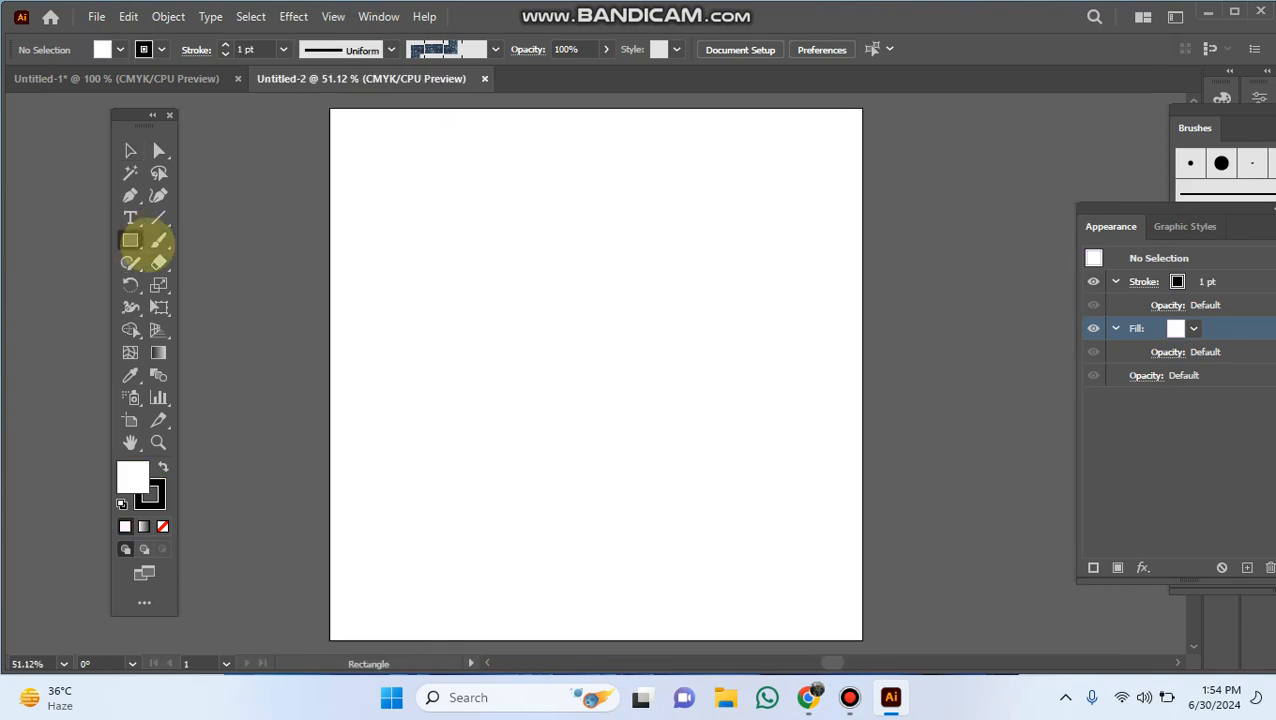
{"action": "left_click_drag", "start_coordinate": [428, 262], "coordinate": [796, 441]}
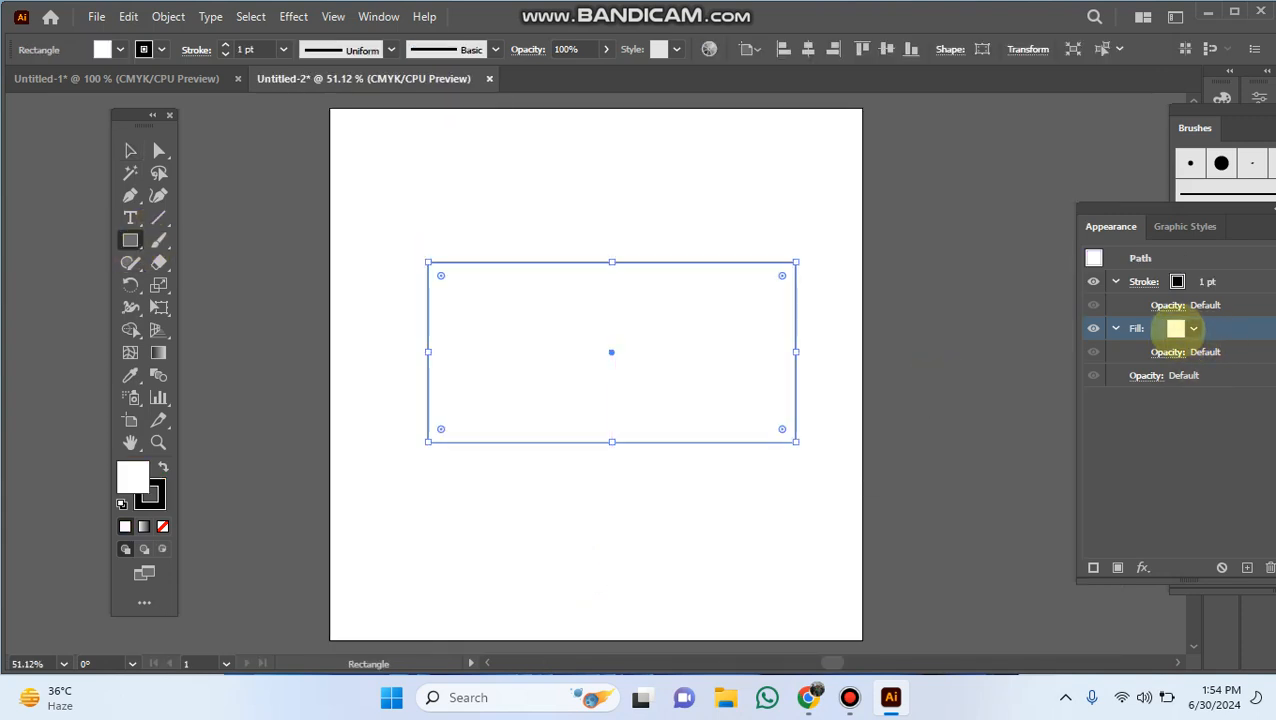
Try grey fills on the rectangle, including C=0 M=0 Y=0 K=20, and replace them with the White, Black gradient swatch
{"action": "left_click", "coordinate": [1176, 328]}
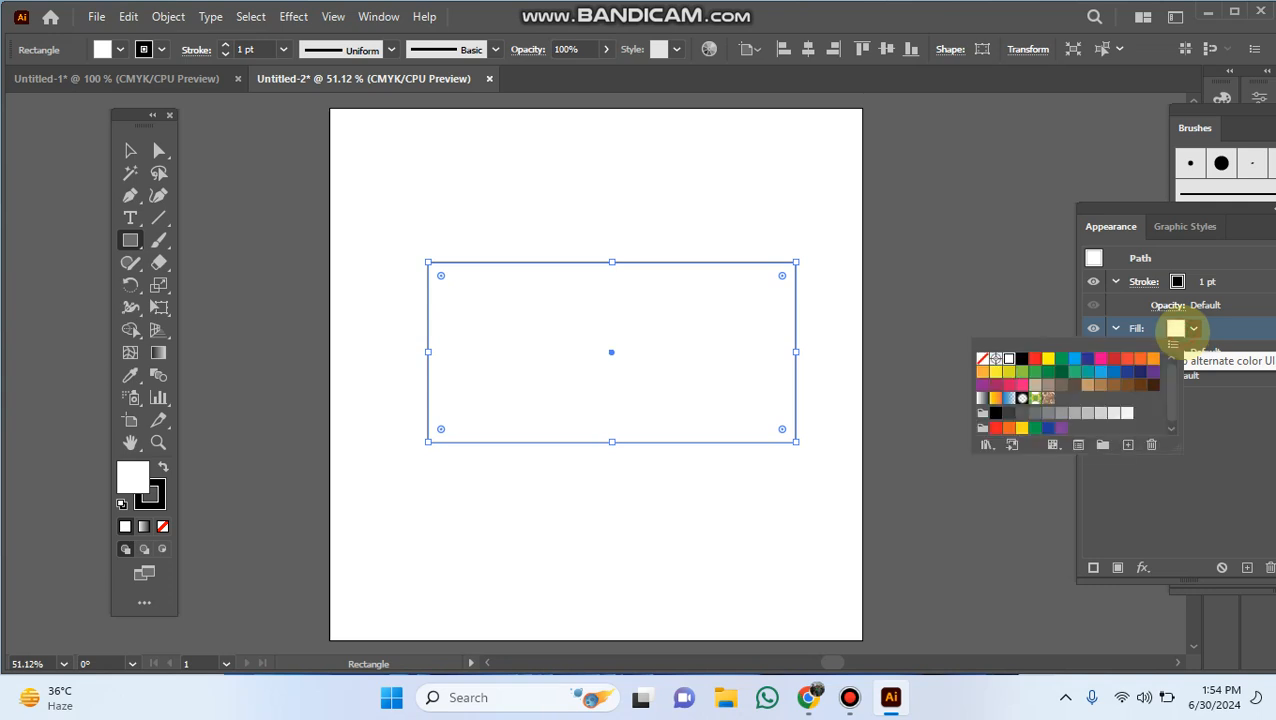
{"action": "left_click", "coordinate": [1061, 413]}
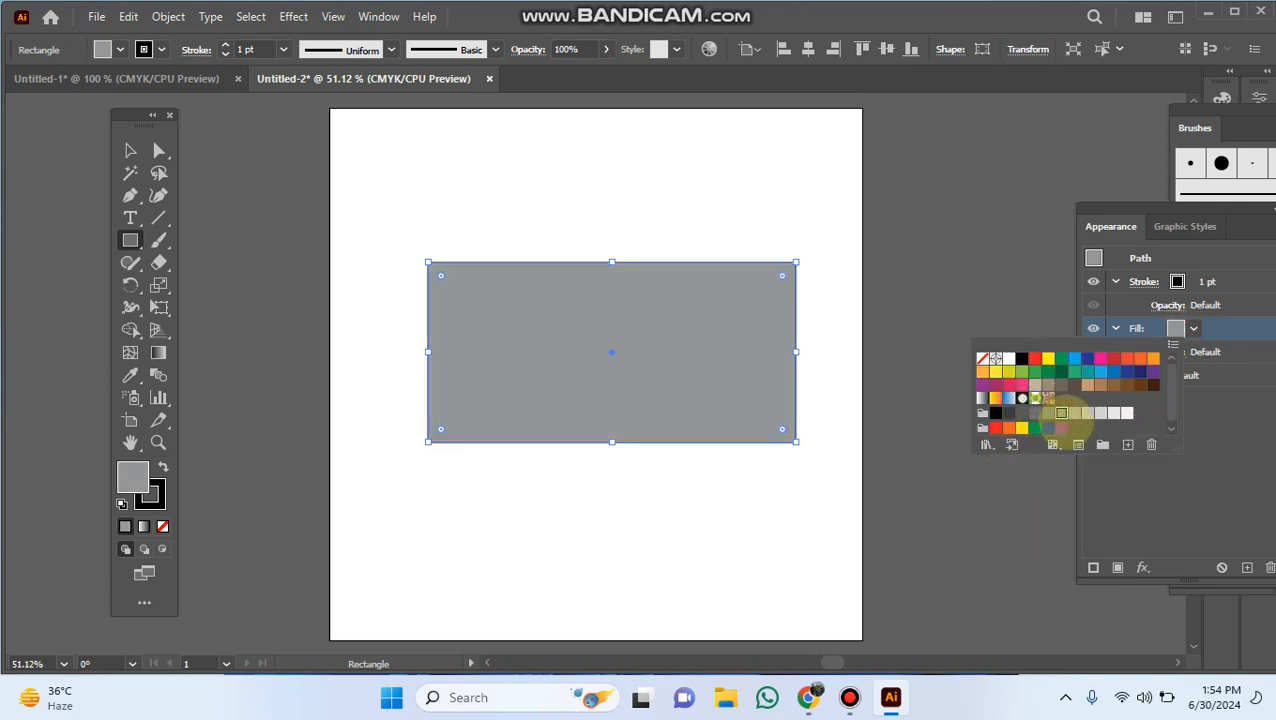
{"action": "left_click", "coordinate": [1099, 412]}
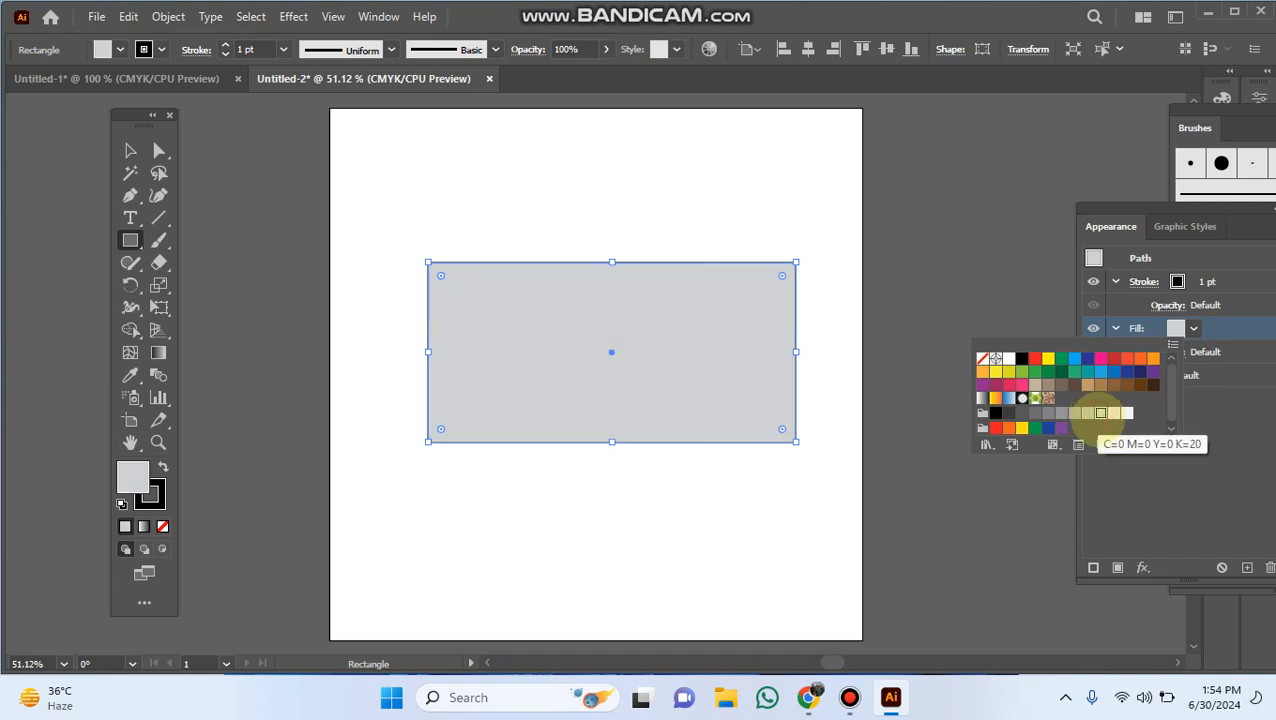
{"action": "left_click", "coordinate": [982, 398]}
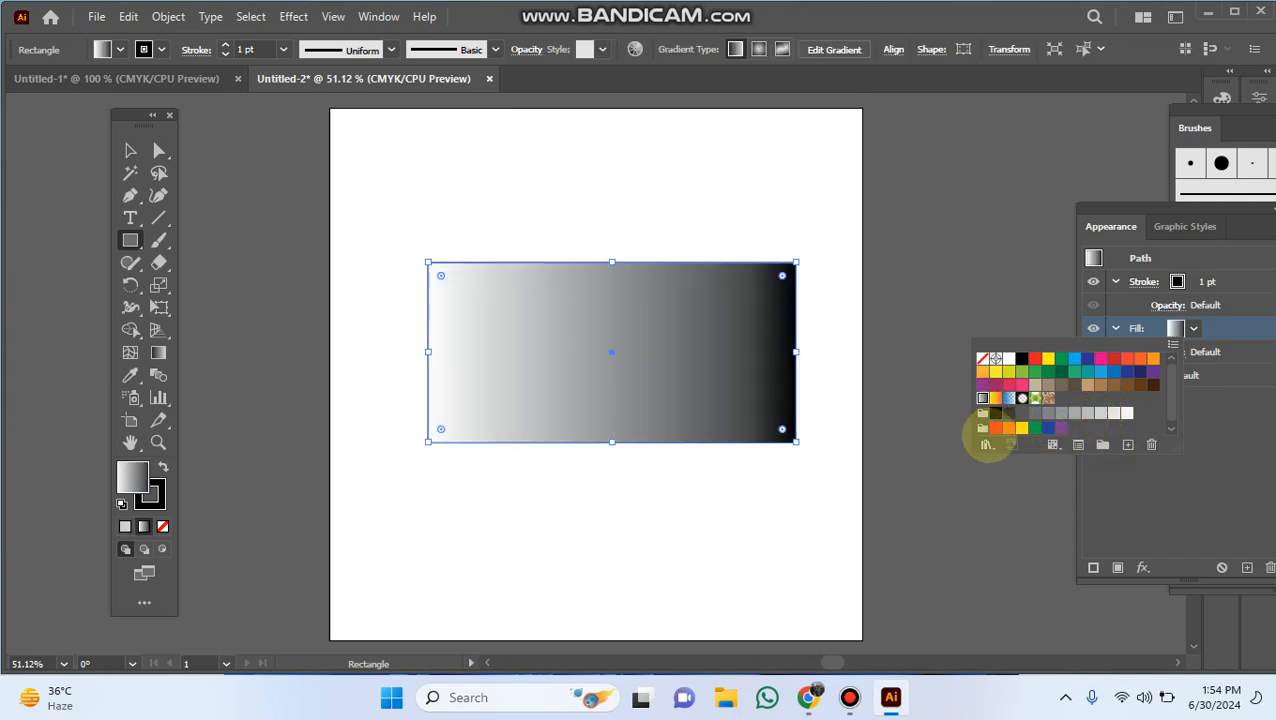
{"action": "double_click", "coordinate": [978, 398]}
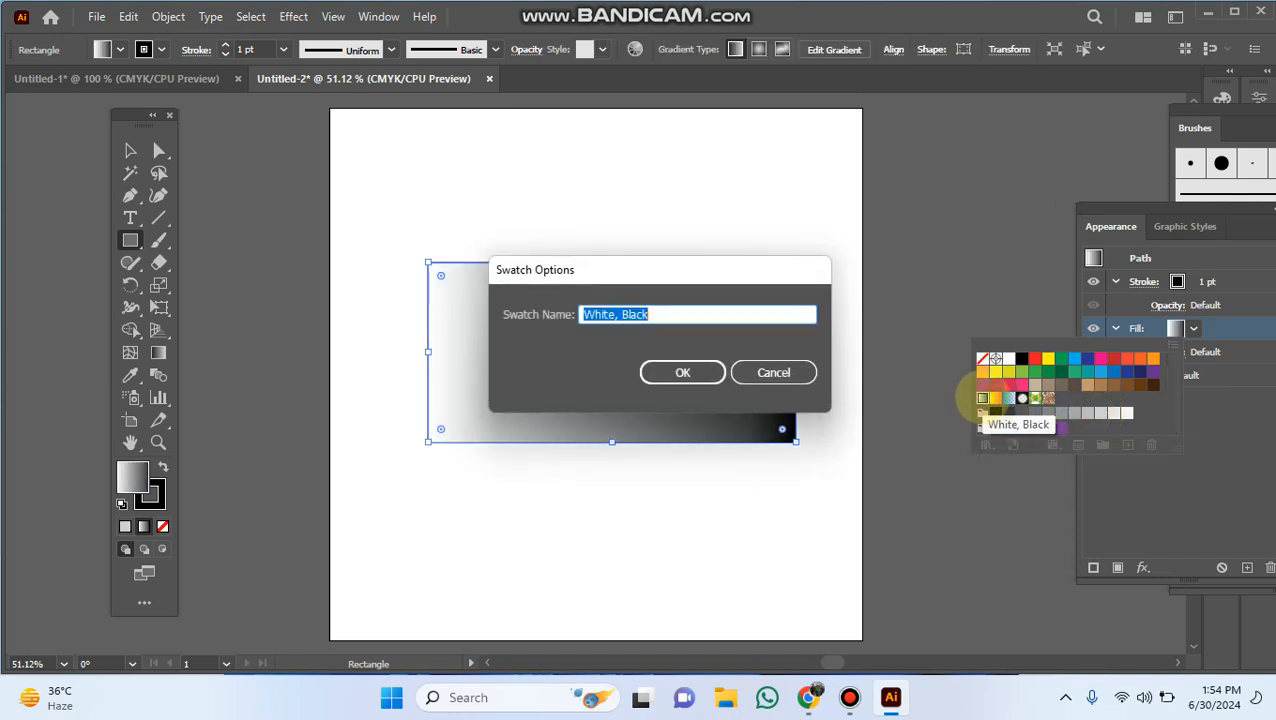
{"action": "left_click", "coordinate": [683, 370]}
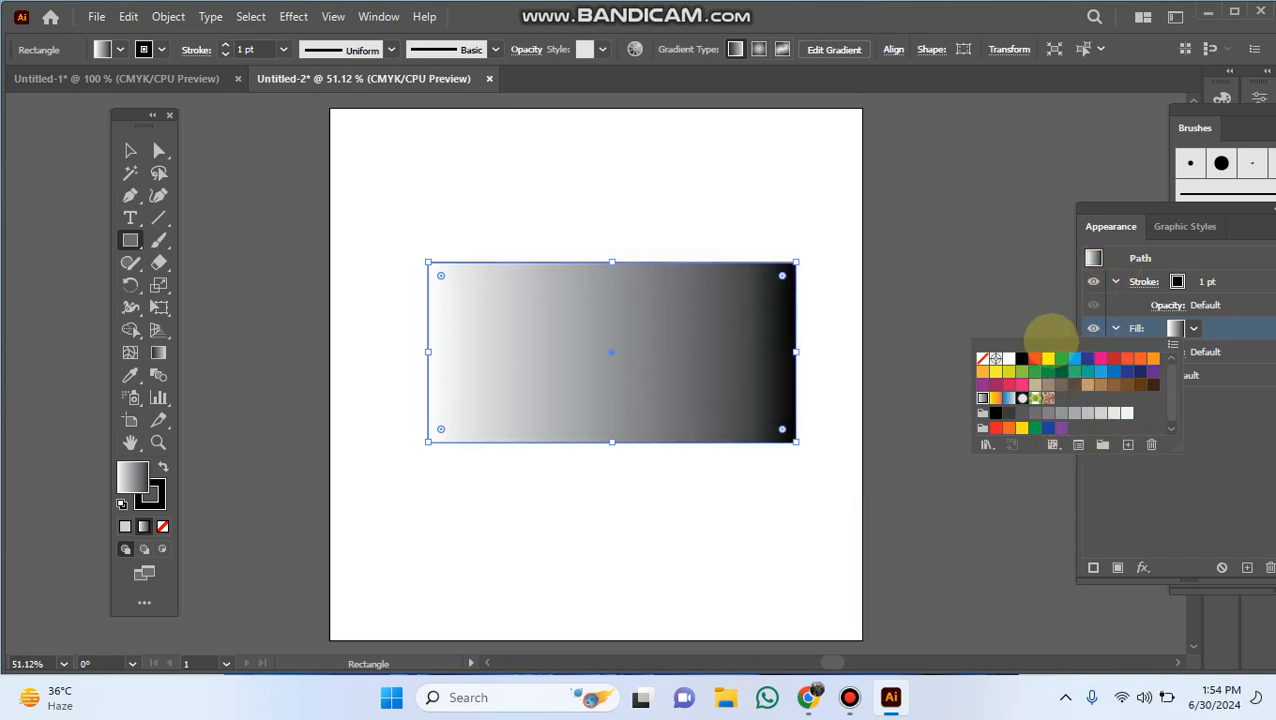
Examine the rectangle's fill swatches and appearance attributes for a way to edit the White, Black gradient
{"action": "left_click", "coordinate": [1195, 328]}
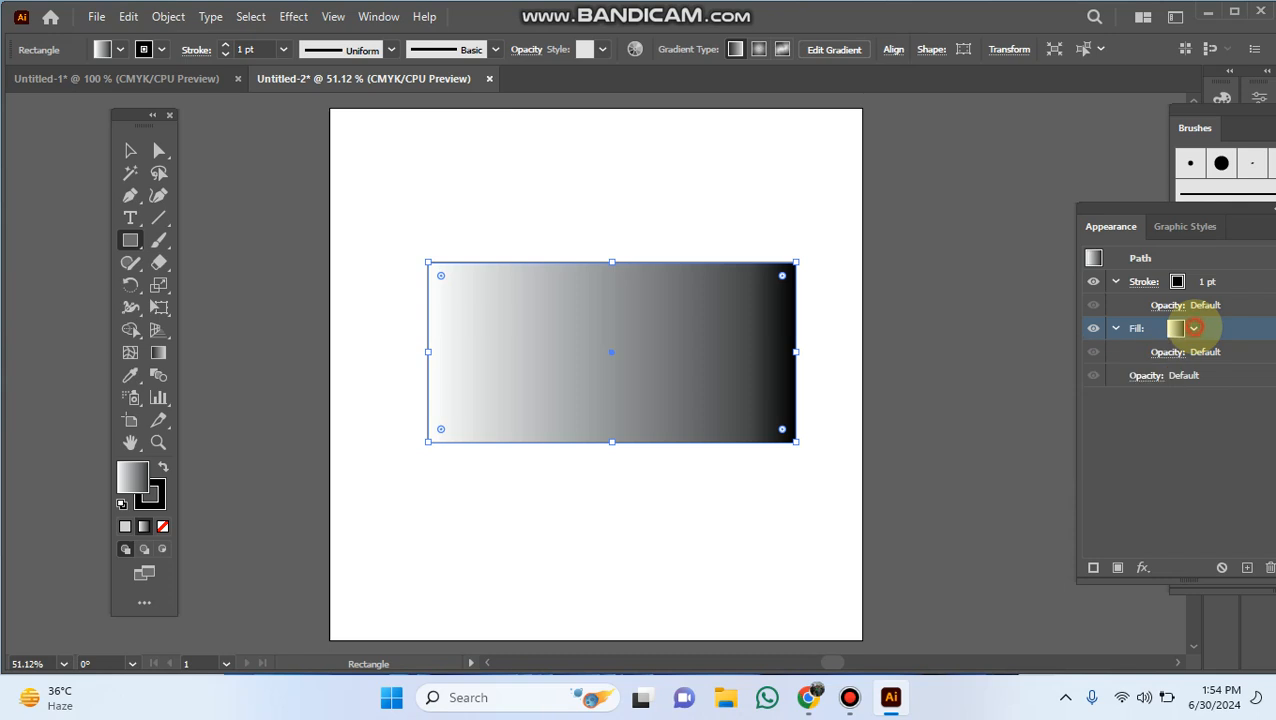
{"action": "left_click", "coordinate": [1194, 328]}
{"action": "left_click", "coordinate": [1179, 327]}
{"action": "left_click", "coordinate": [1178, 328]}
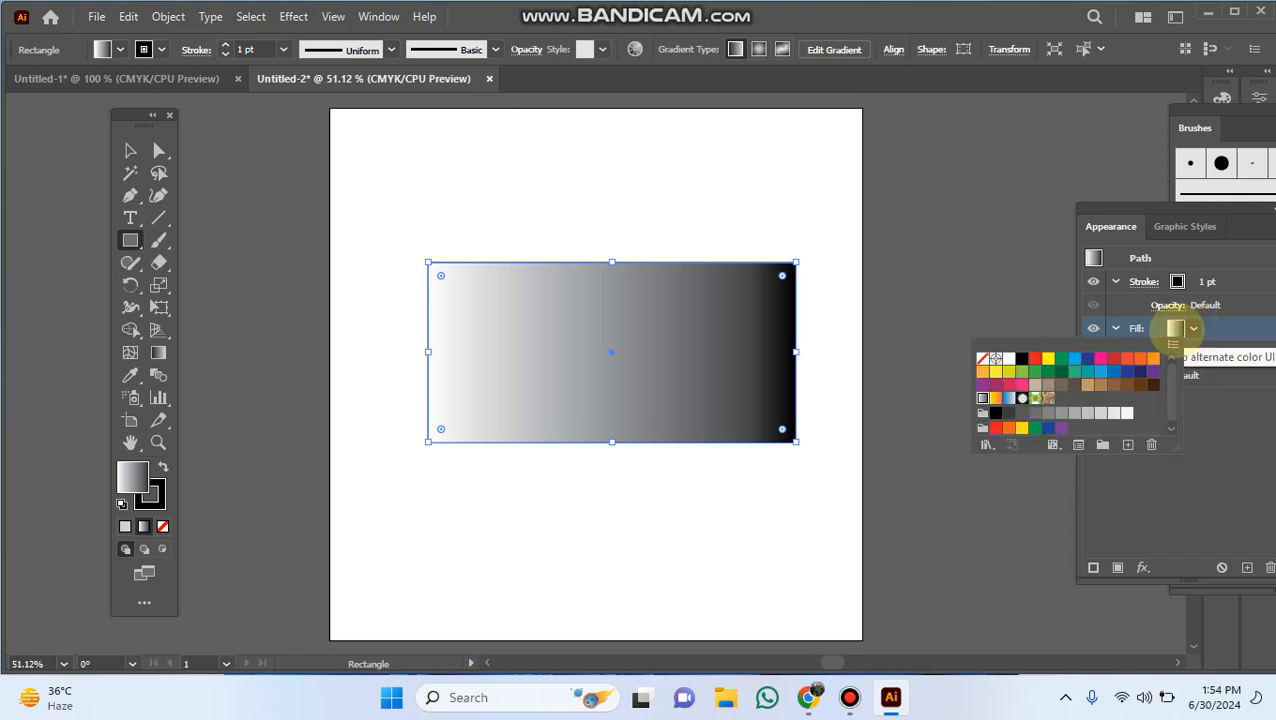
{"action": "left_click", "coordinate": [1177, 328]}
{"action": "left_click", "coordinate": [1175, 329]}
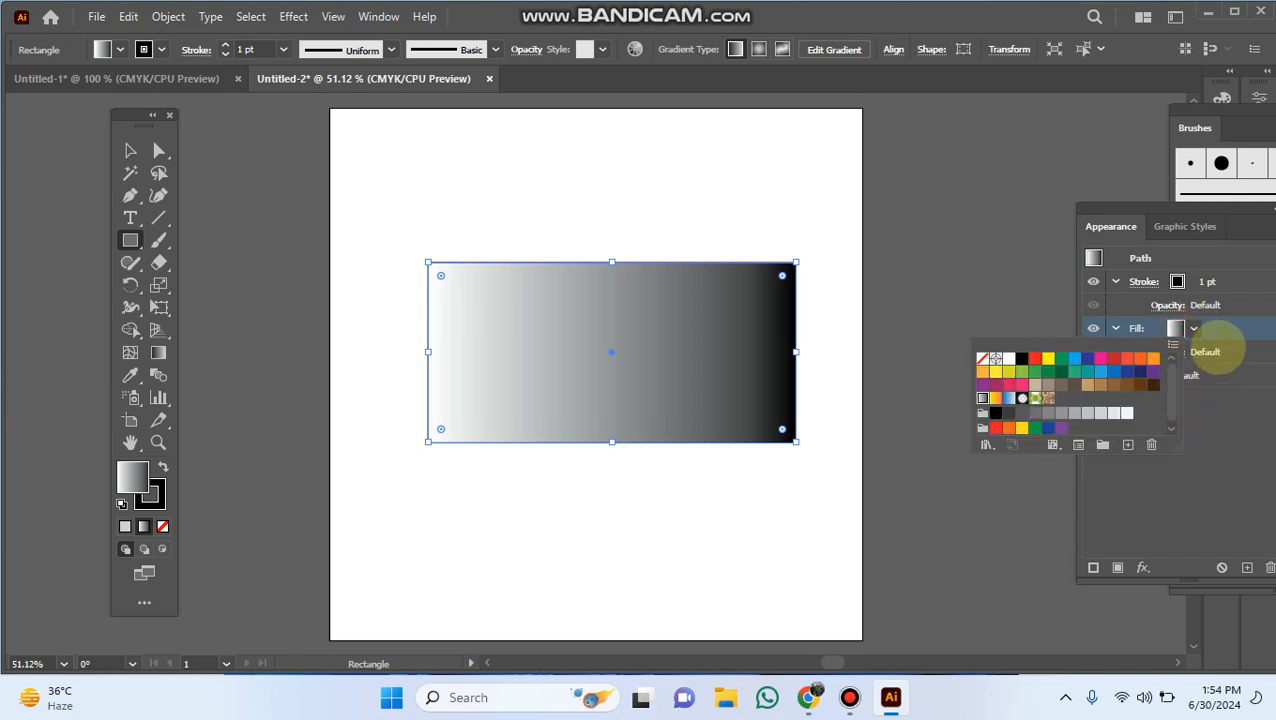
{"action": "left_click", "coordinate": [1095, 257]}
{"action": "left_click", "coordinate": [1094, 258]}
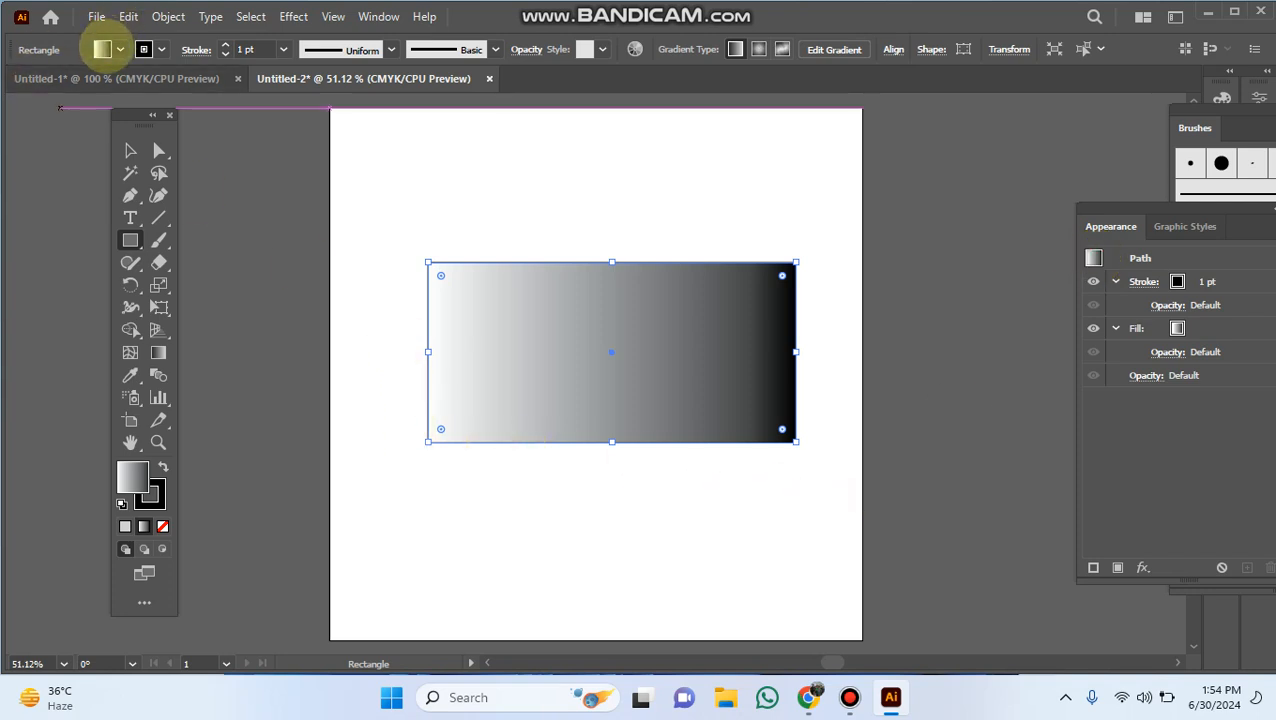
{"action": "left_click", "coordinate": [104, 49]}
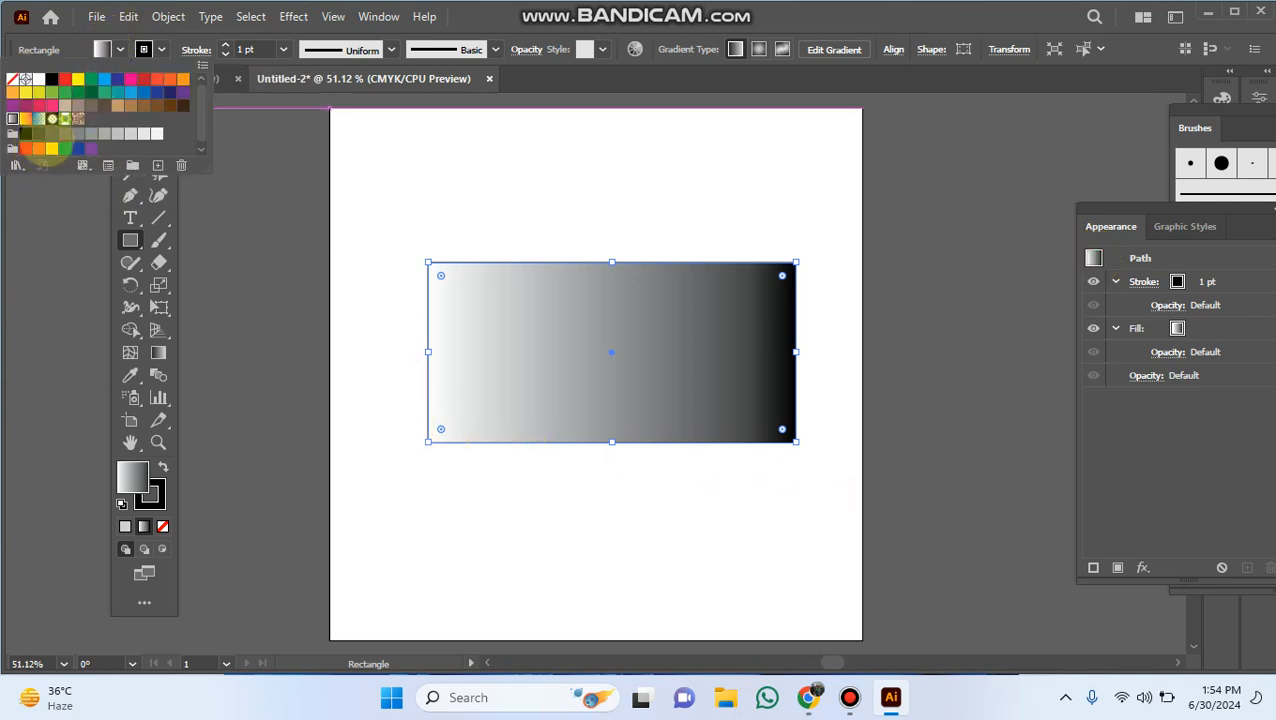
{"action": "double_click", "coordinate": [12, 118]}
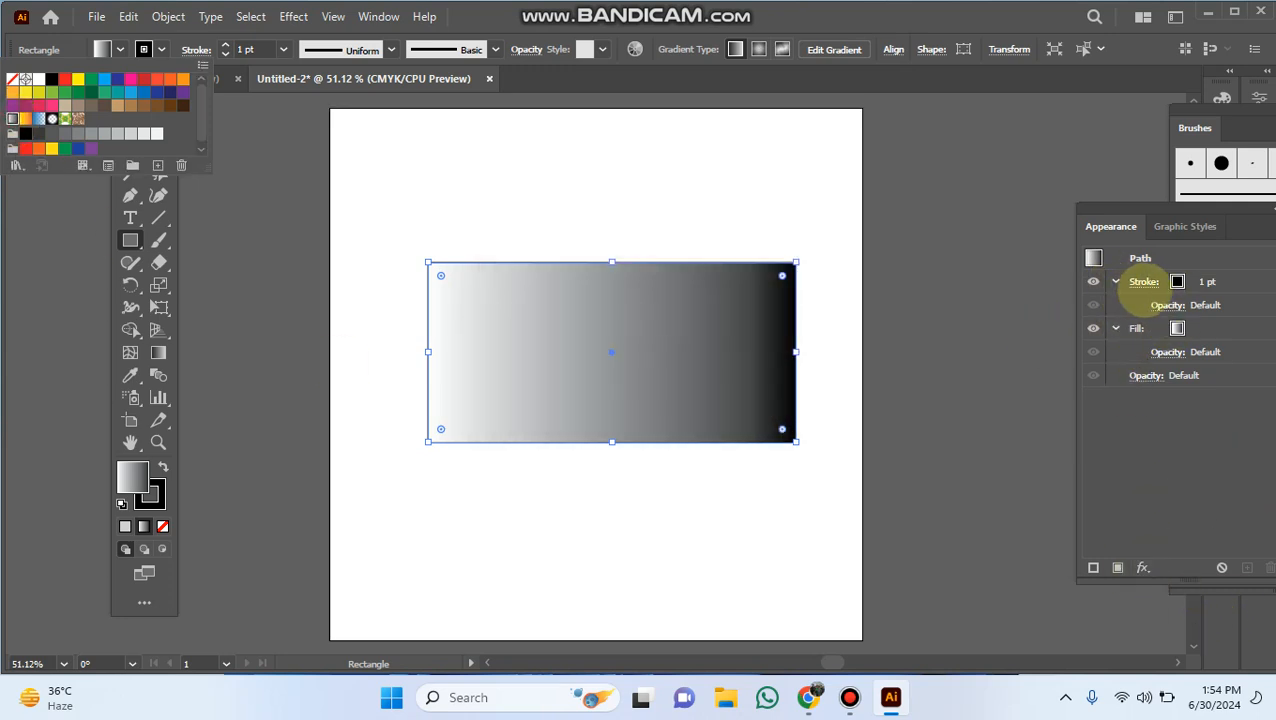
{"action": "left_click", "coordinate": [1177, 328]}
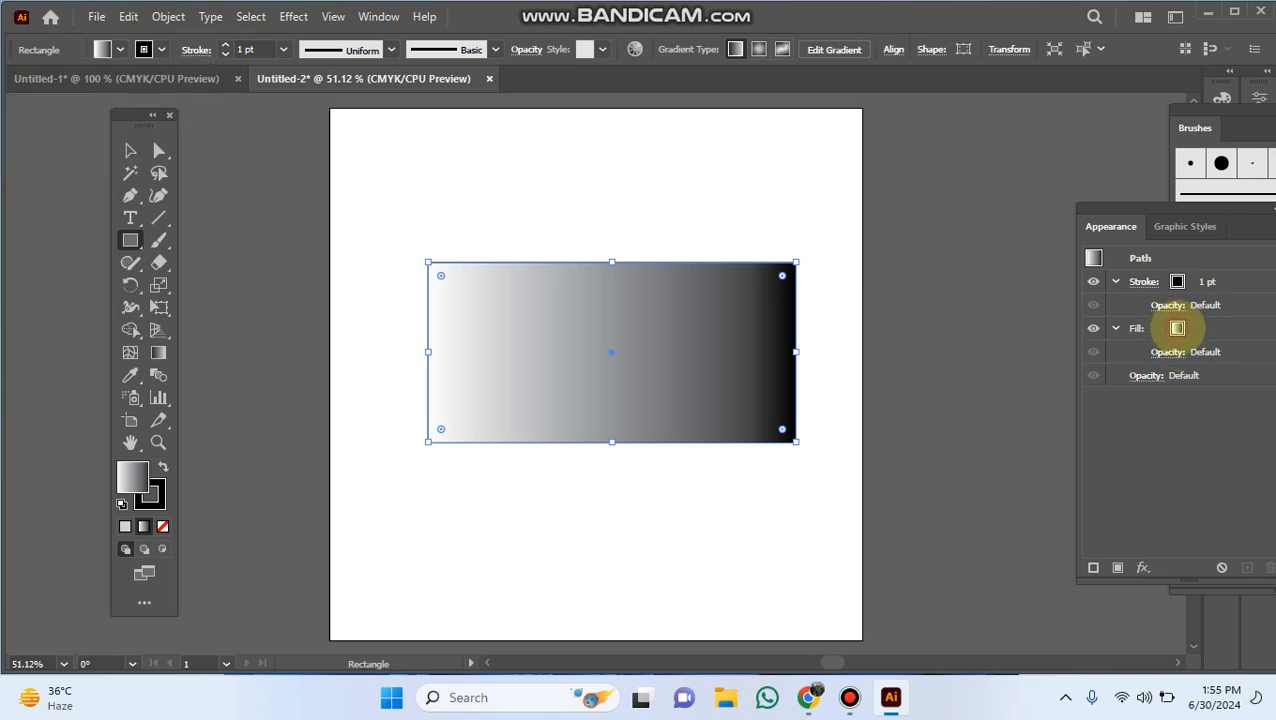
{"action": "left_click", "coordinate": [1177, 328]}
{"action": "left_click", "coordinate": [1176, 328]}
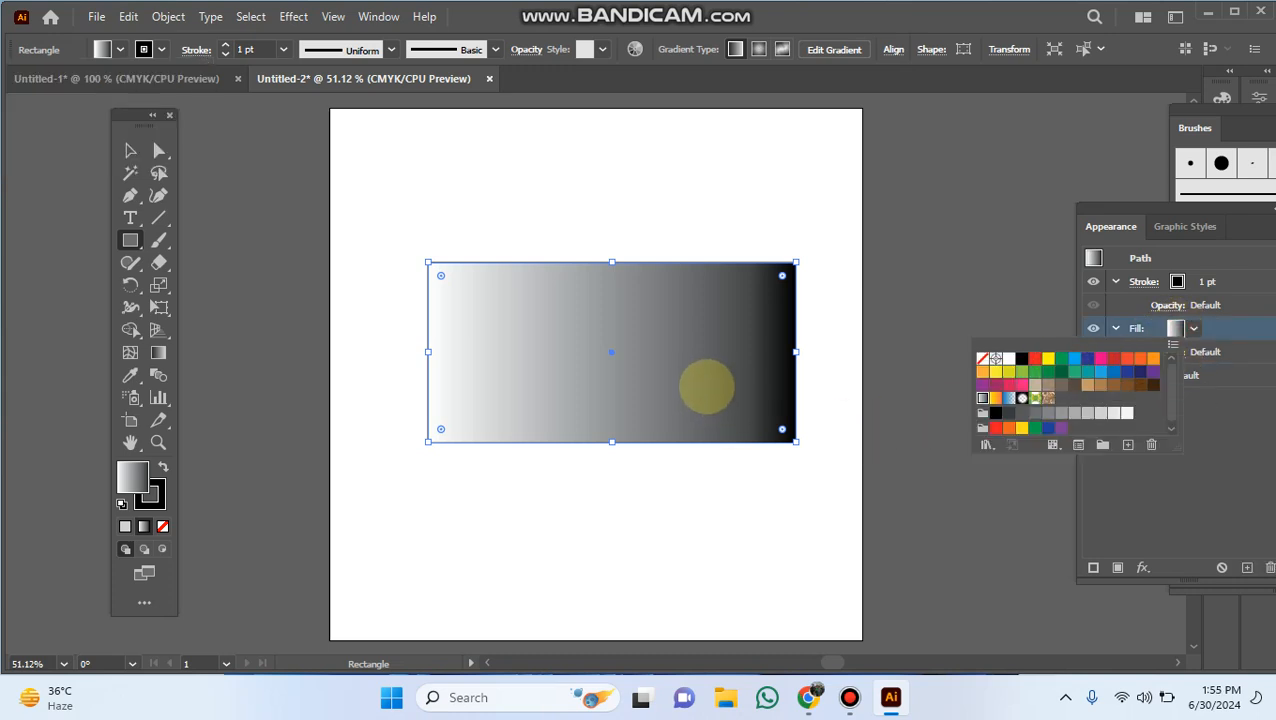
{"action": "left_click", "coordinate": [693, 378]}
{"action": "left_click", "coordinate": [605, 378]}
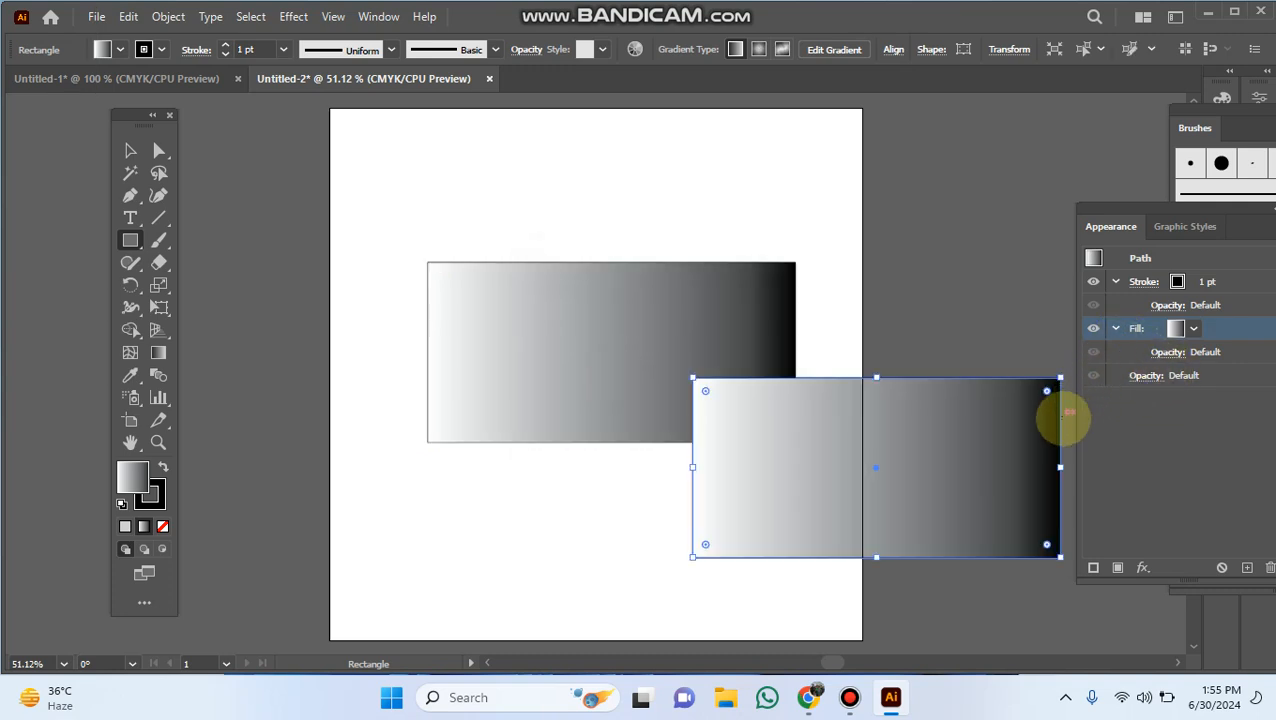
{"action": "key", "text": "Delete"}
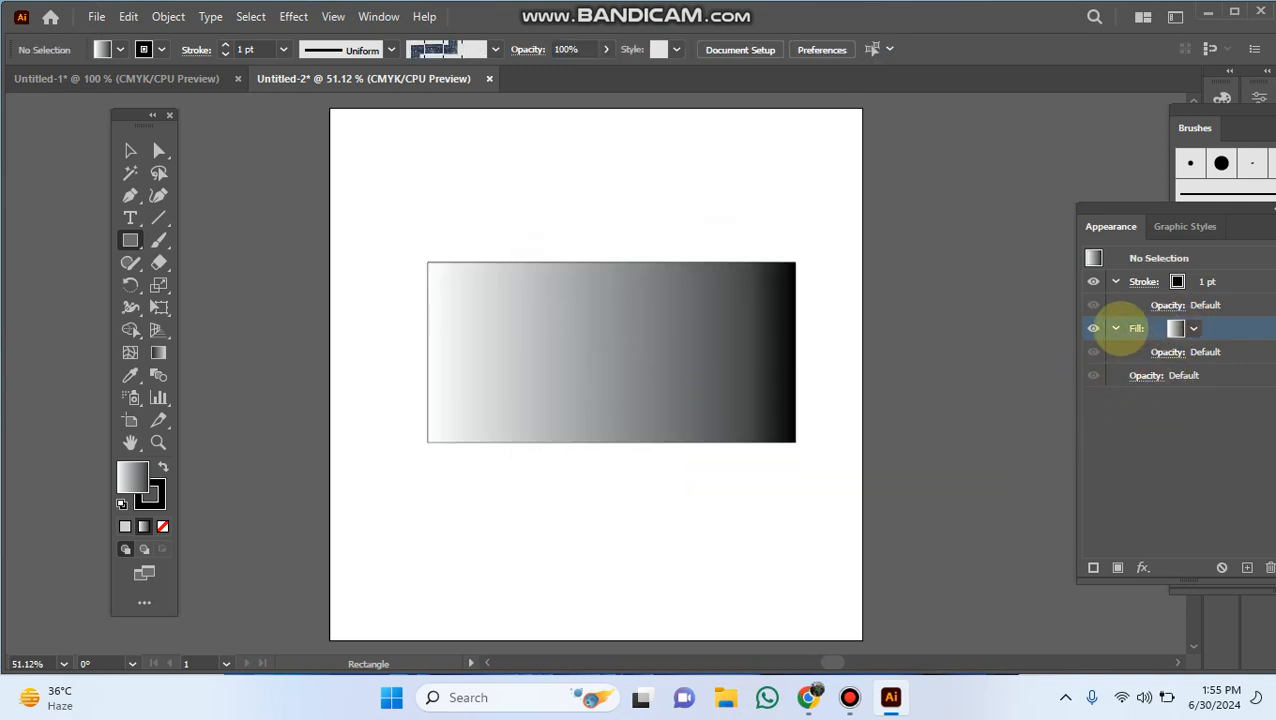
{"action": "left_click", "coordinate": [1113, 328]}
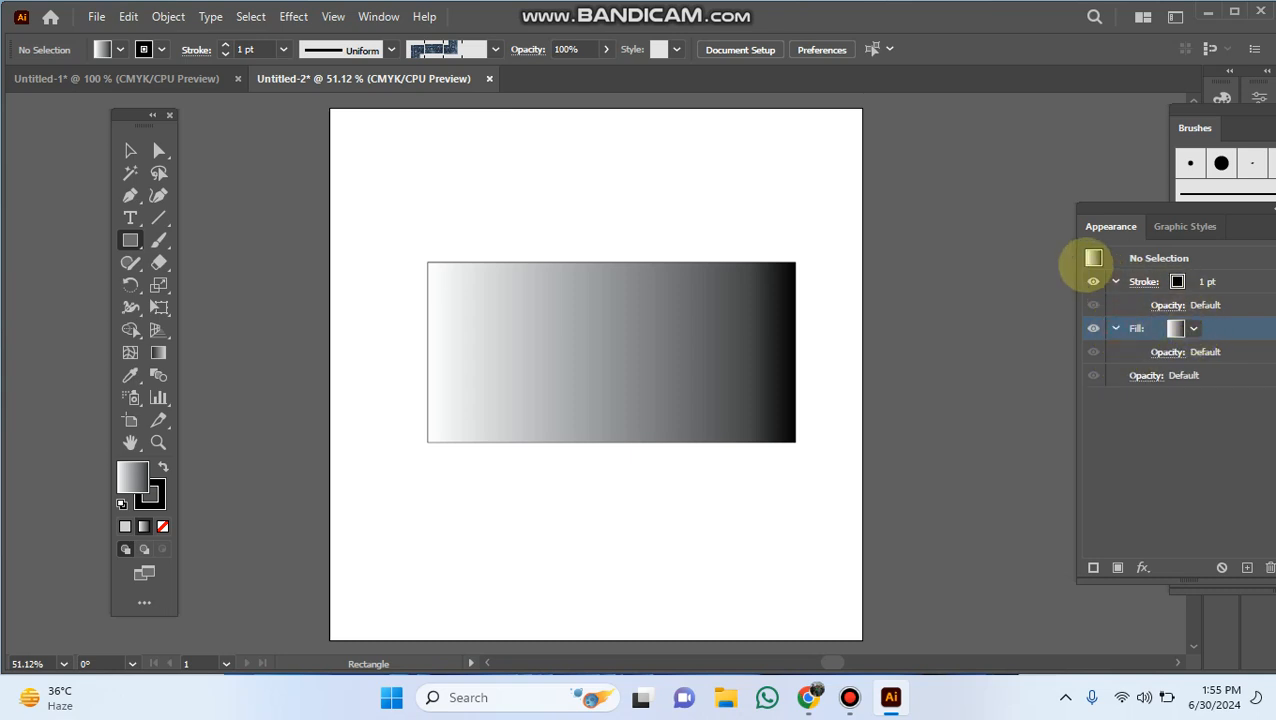
{"action": "left_click", "coordinate": [1095, 258]}
{"action": "left_click", "coordinate": [1176, 328]}
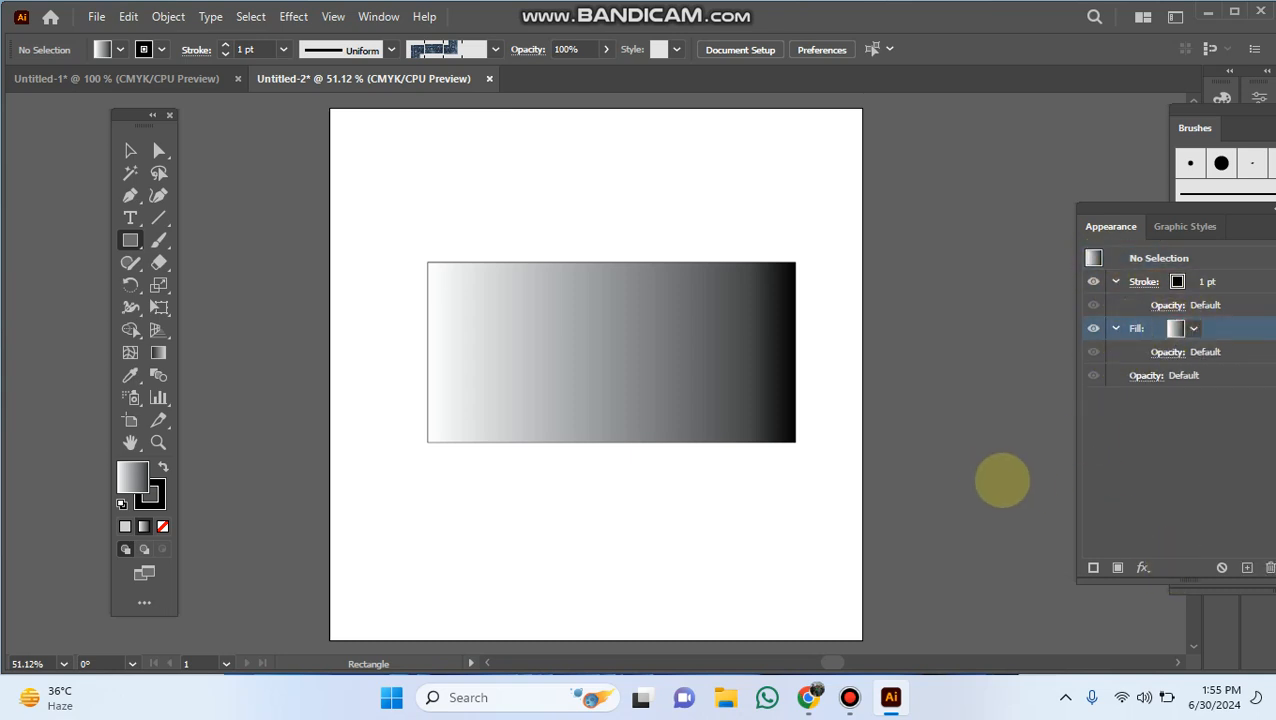
{"action": "left_click", "coordinate": [119, 49]}
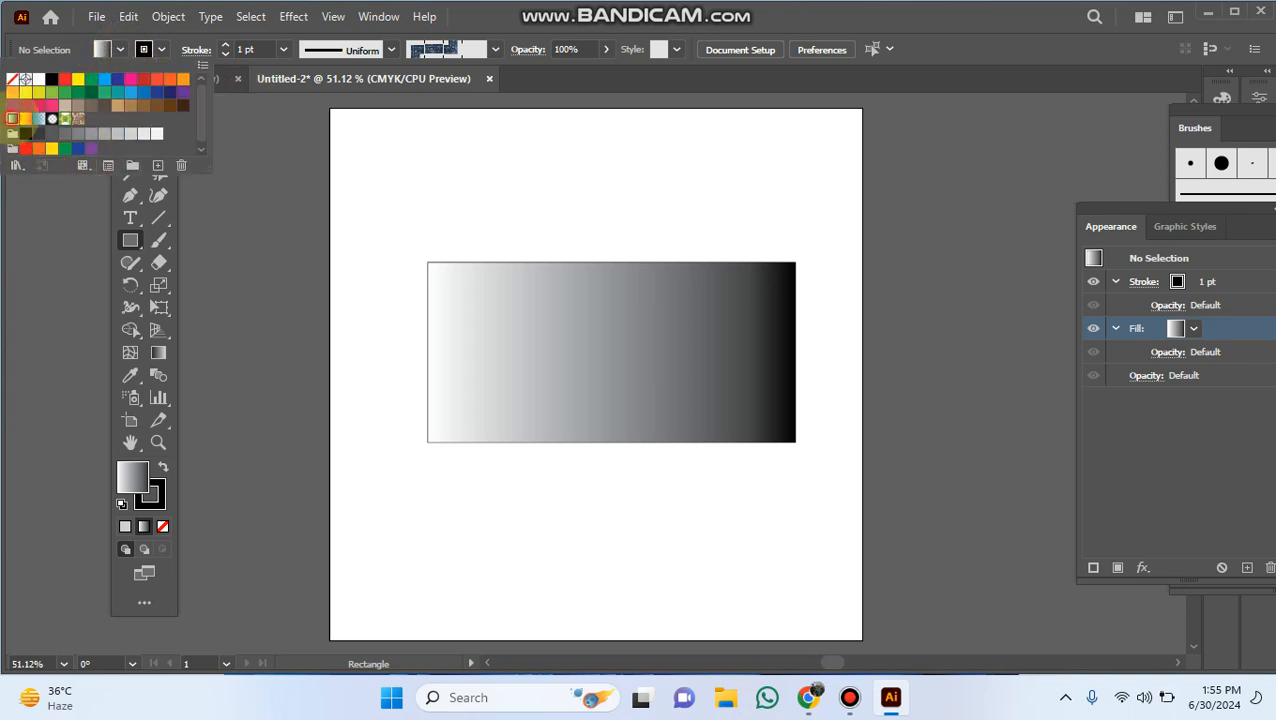
{"action": "left_click", "coordinate": [158, 165]}
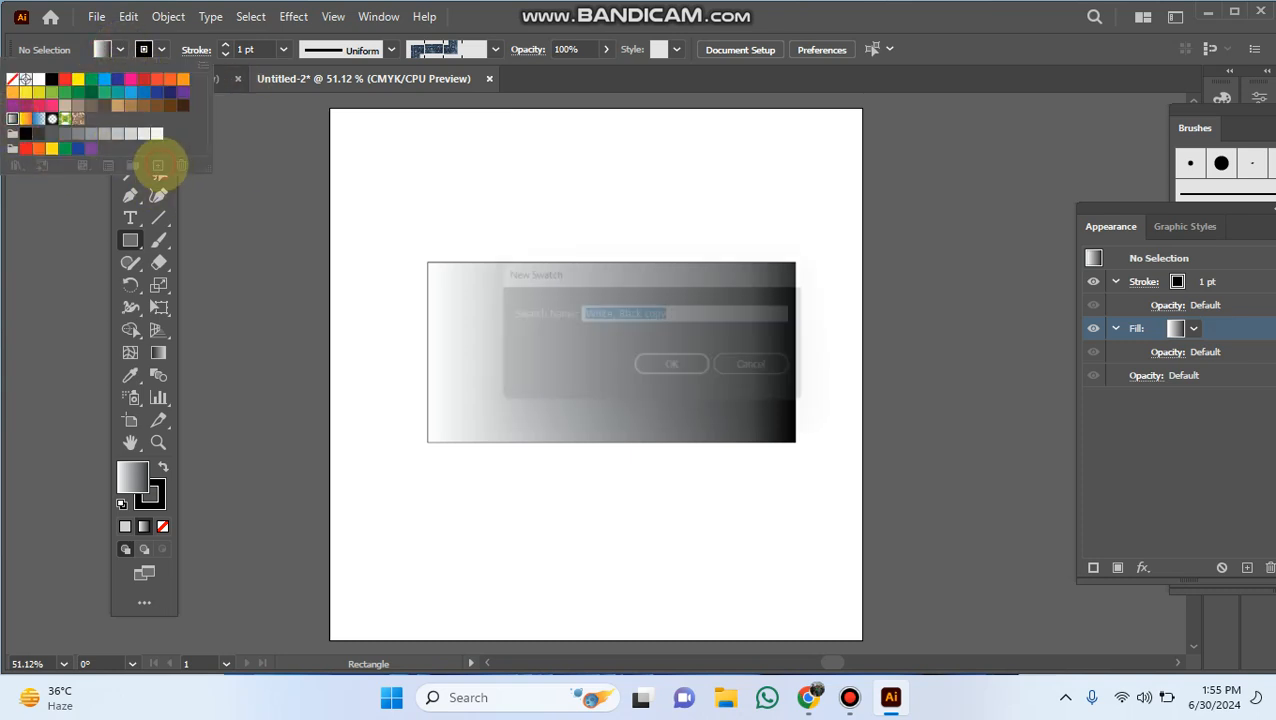
{"action": "left_click", "coordinate": [804, 372]}
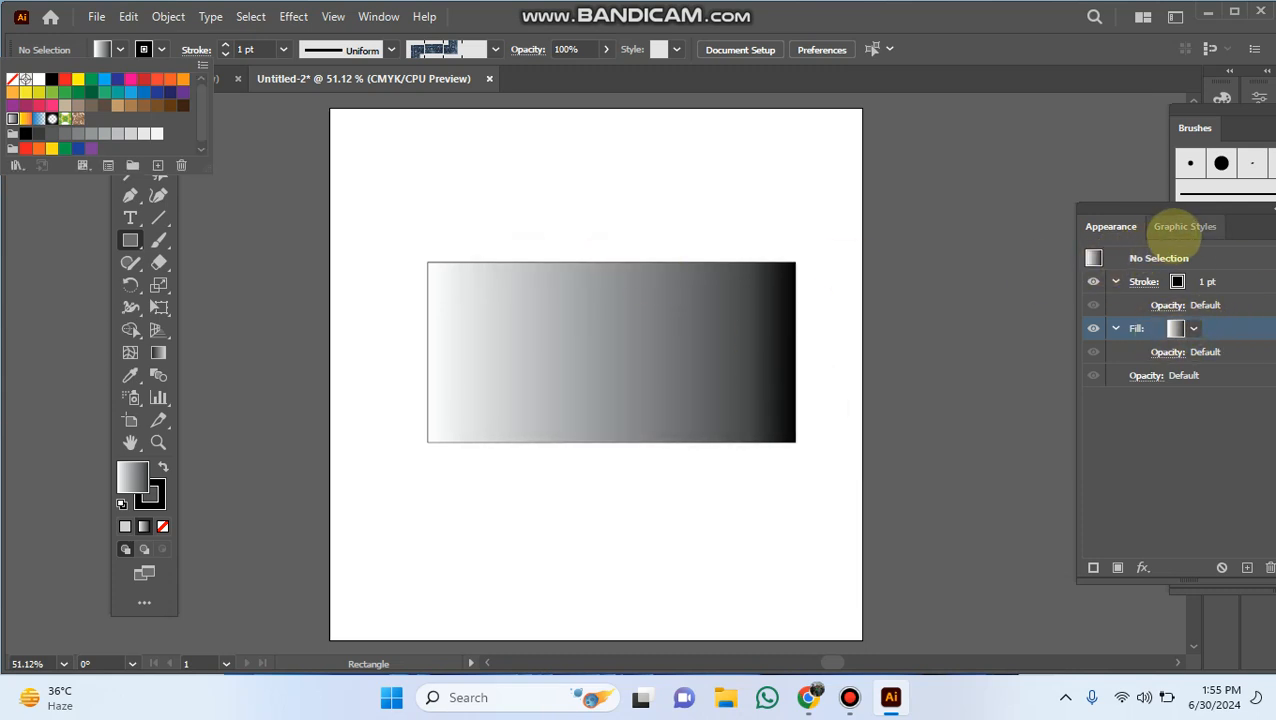
Choose the Dusk graphic style with nothing selected and check its style options, keeping its name
{"action": "left_click", "coordinate": [1175, 230]}
{"action": "left_click", "coordinate": [1185, 226]}
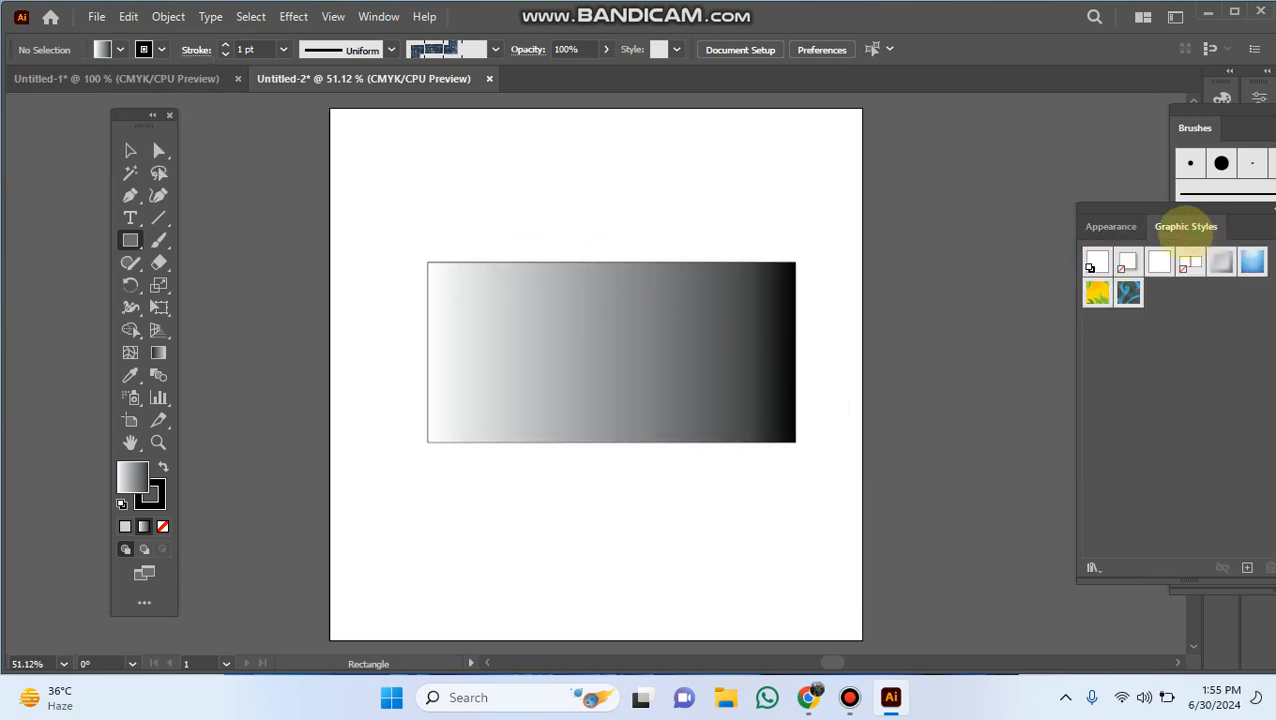
{"action": "left_click", "coordinate": [1251, 262]}
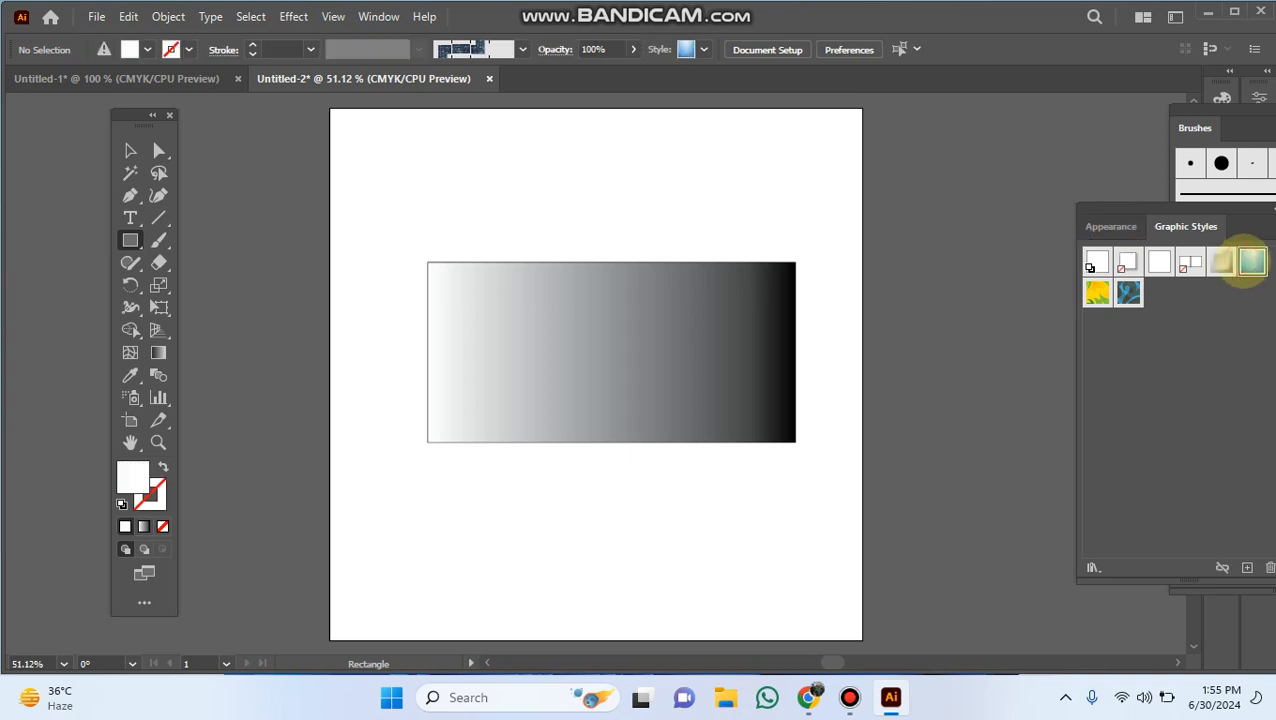
{"action": "double_click", "coordinate": [1251, 262]}
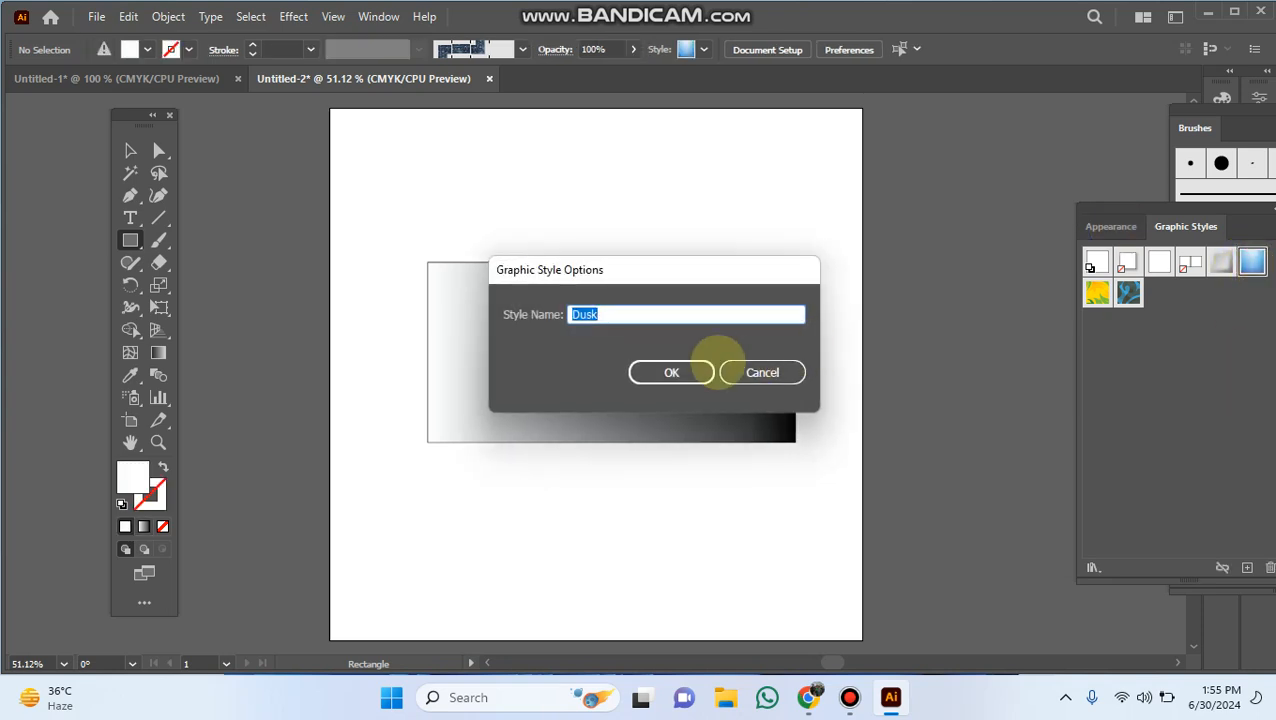
{"action": "left_click", "coordinate": [686, 372]}
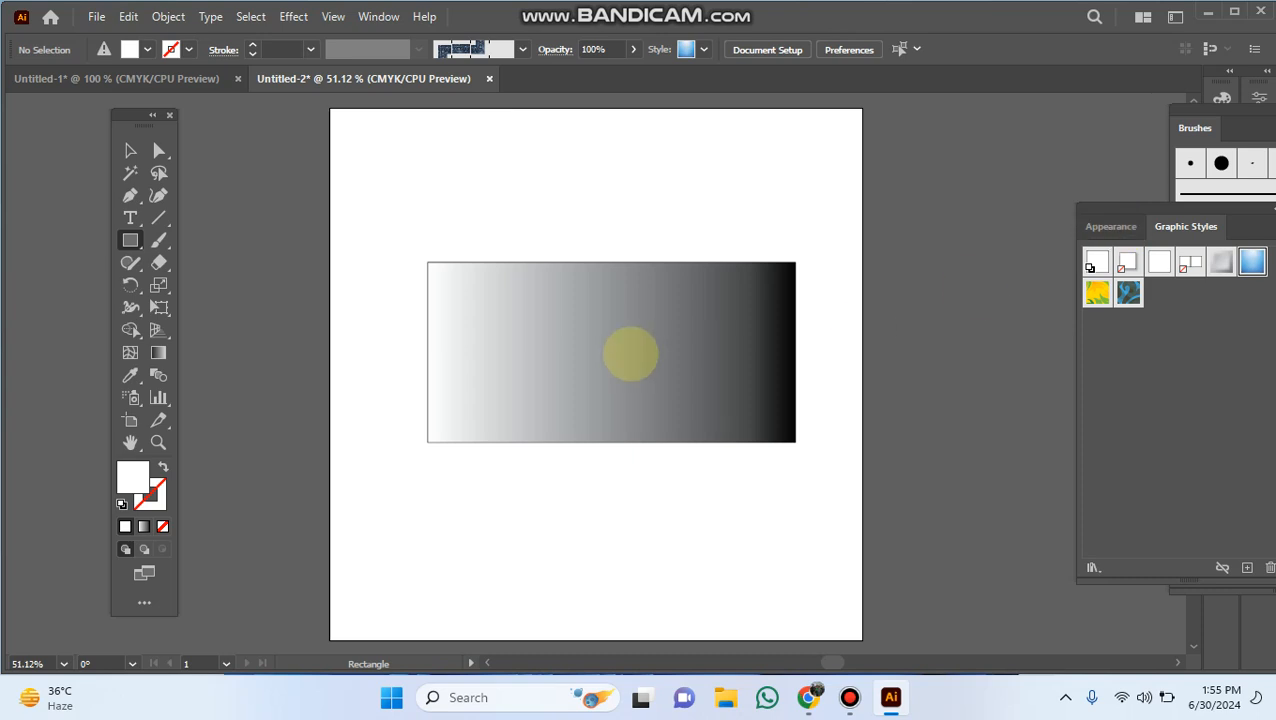
Draw a small thin rectangle over the gradient-filled rectangle and delete it
{"action": "left_click_drag", "start_coordinate": [493, 336], "coordinate": [719, 379]}
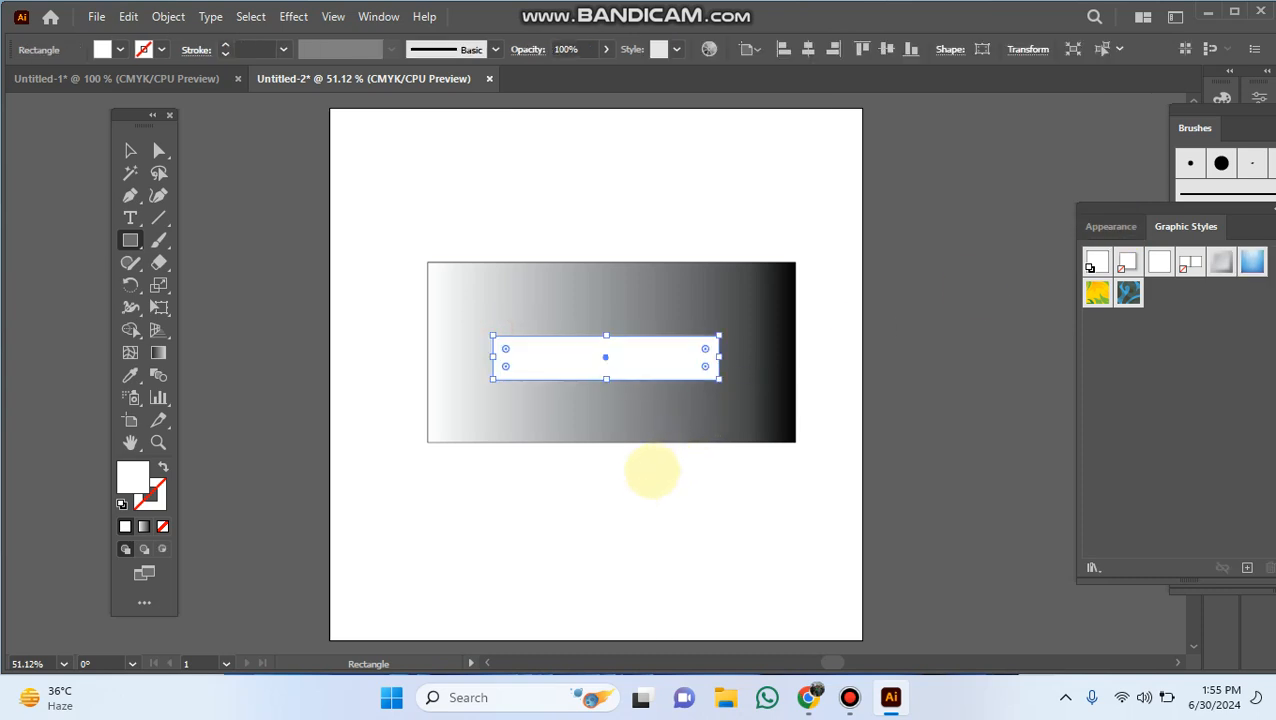
{"action": "key", "text": "Delete"}
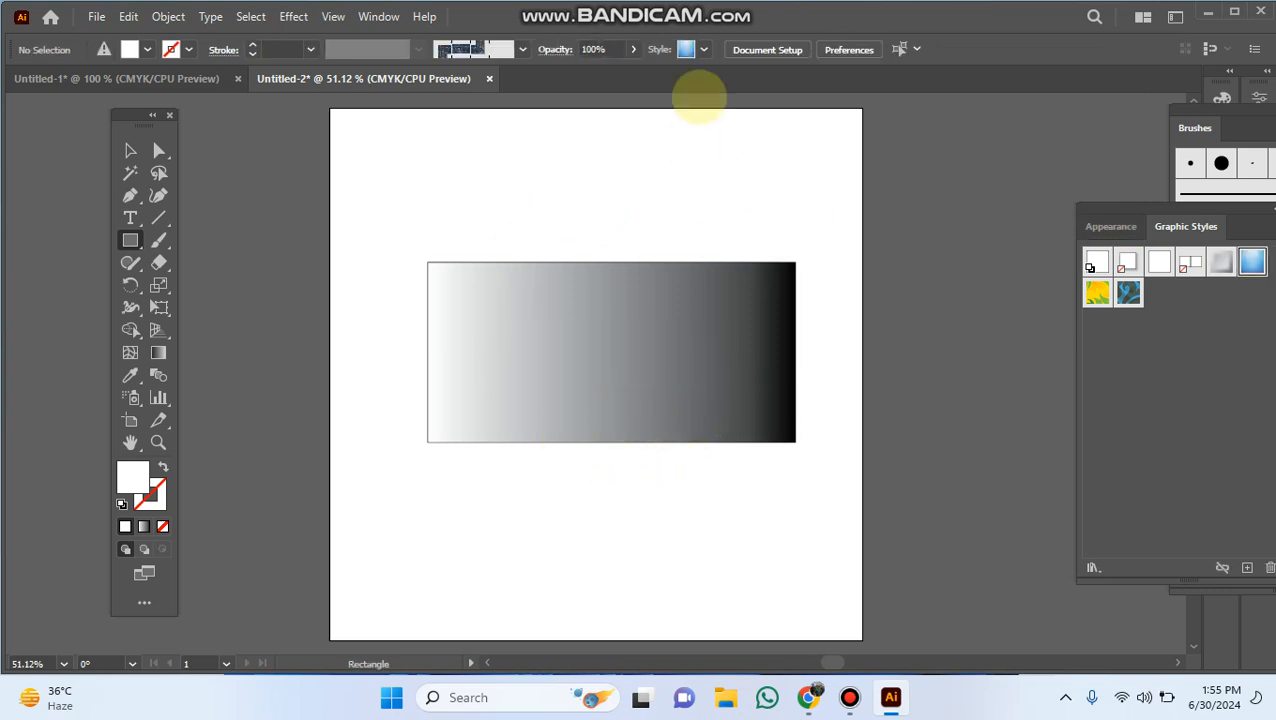
Choose the Bevel Soft graphic style with nothing selected and check its style options, keeping its name
{"action": "left_click", "coordinate": [688, 49]}
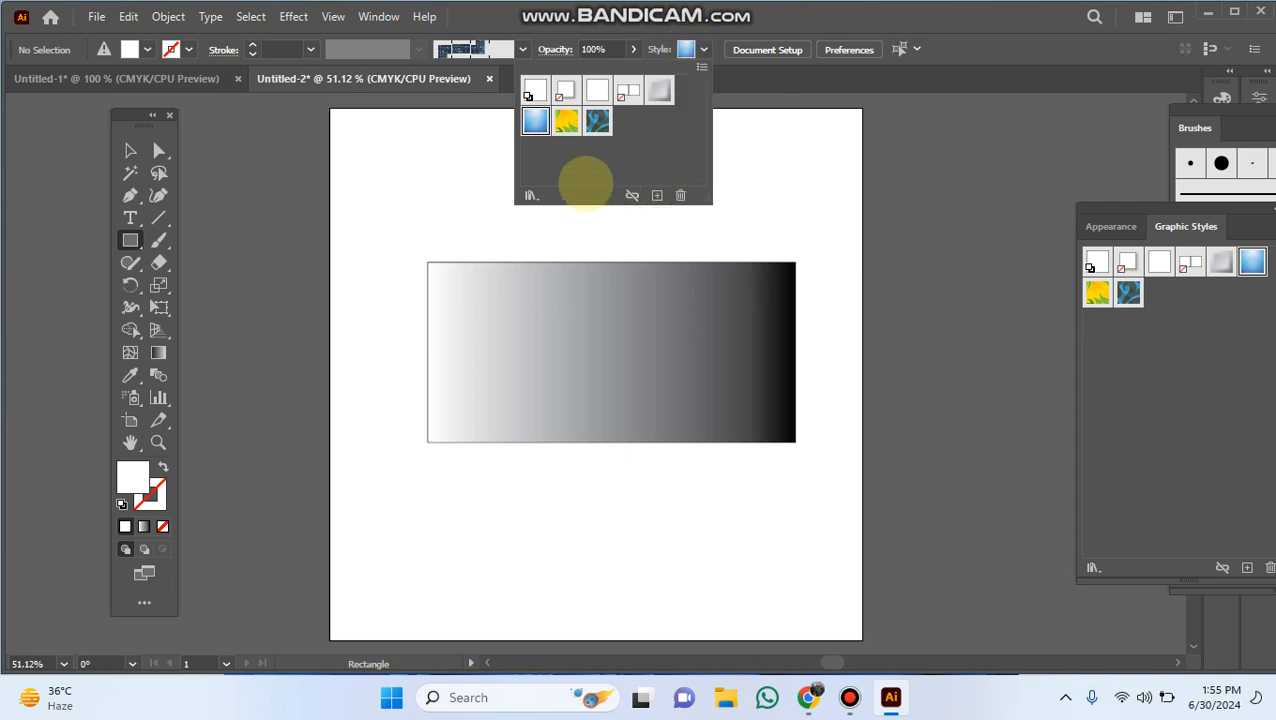
{"action": "left_click", "coordinate": [704, 49]}
{"action": "left_click", "coordinate": [704, 49]}
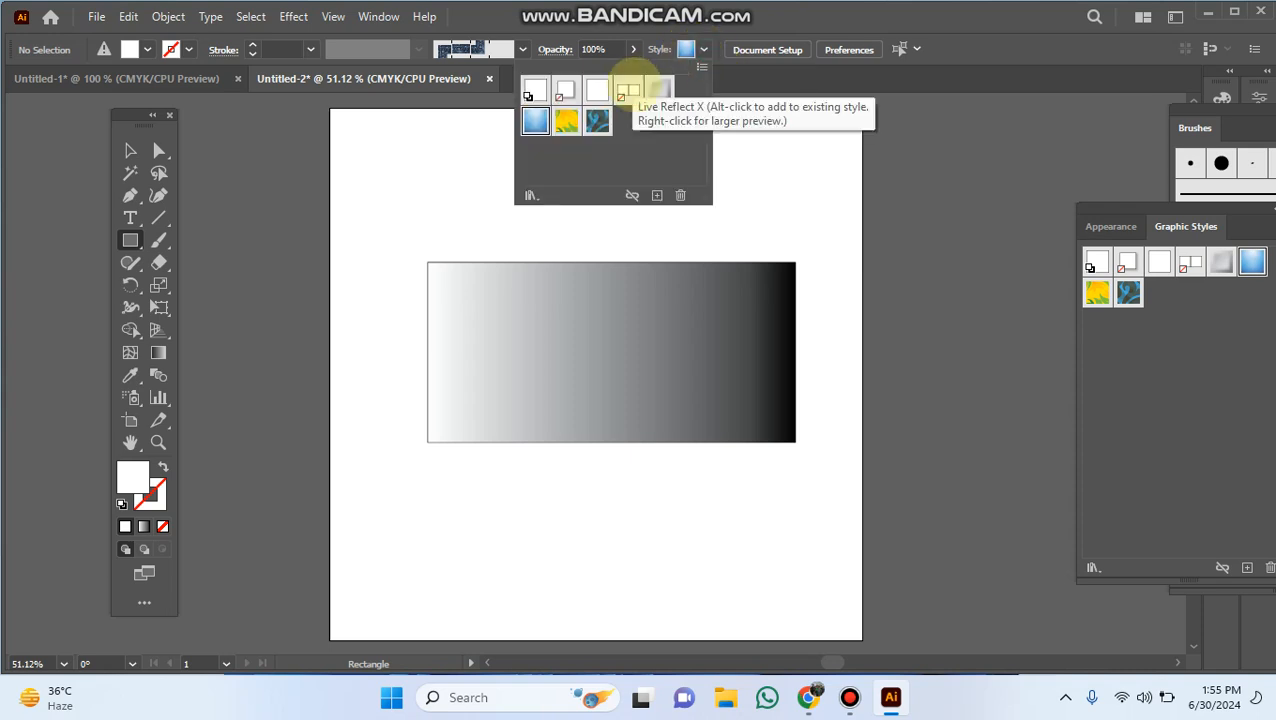
{"action": "double_click", "coordinate": [659, 91]}
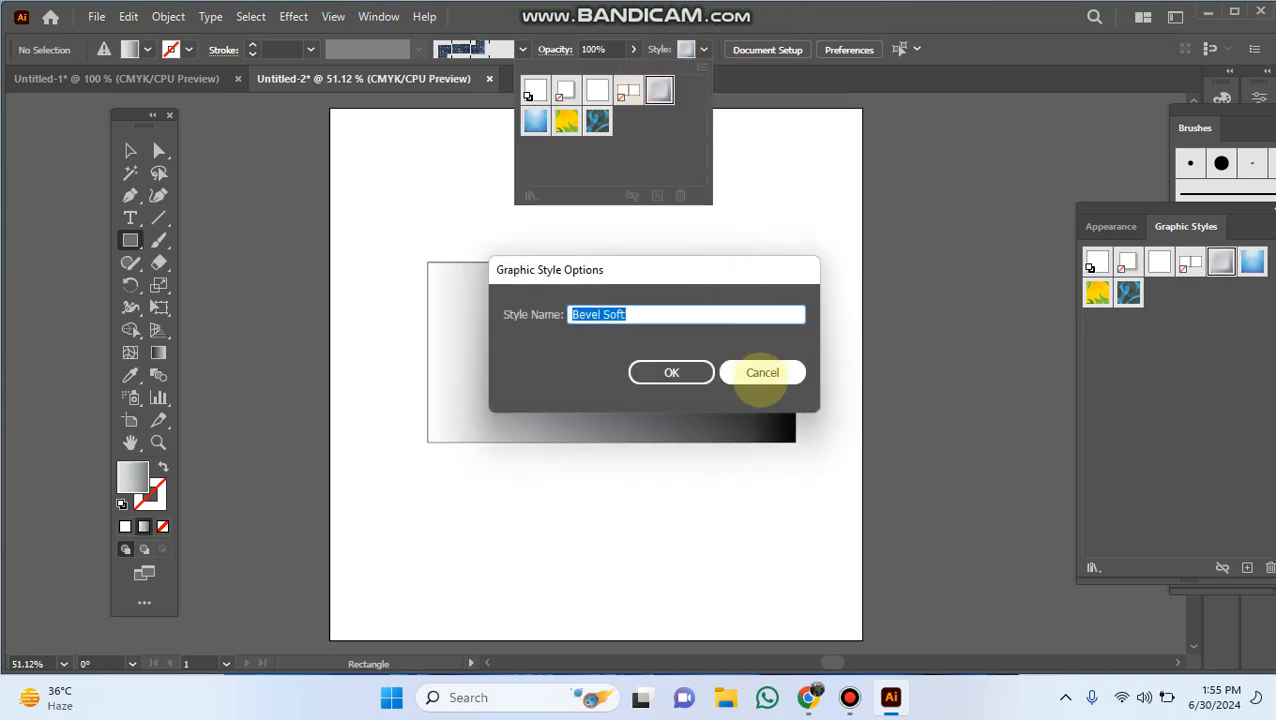
{"action": "left_click", "coordinate": [758, 373]}
Bring up the Gradient settings
{"action": "left_click", "coordinate": [380, 16]}
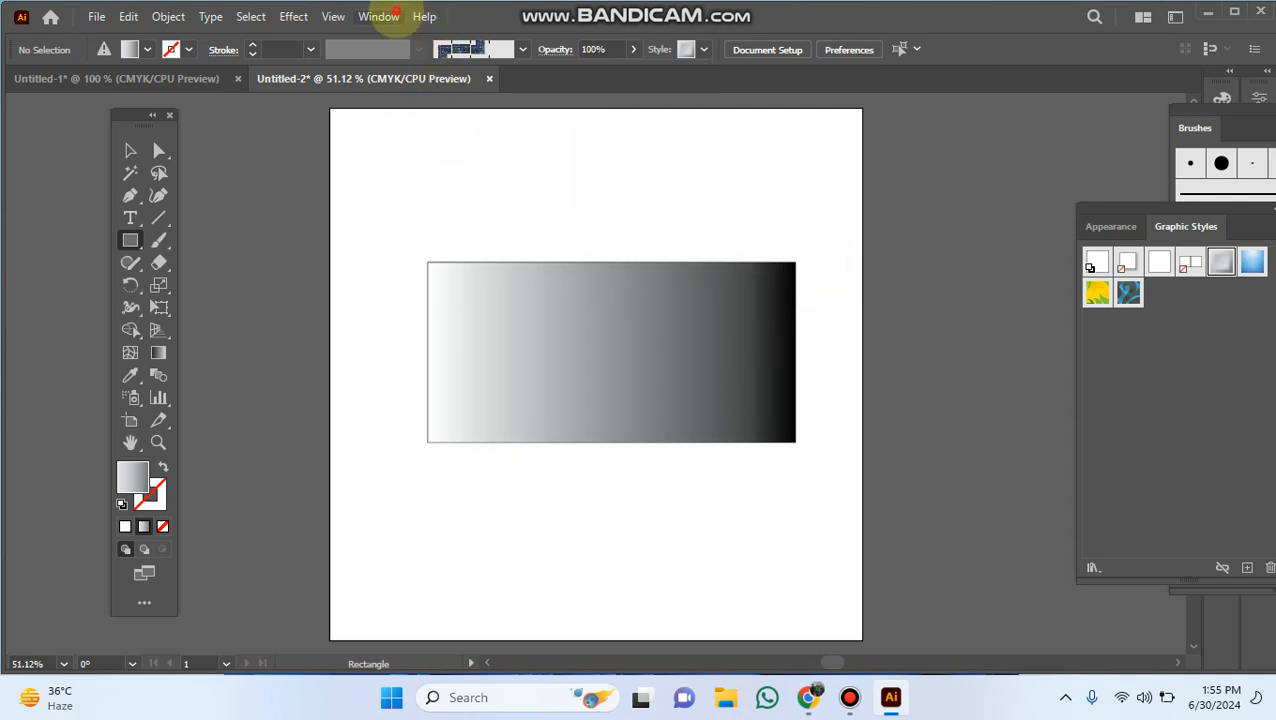
{"action": "left_click", "coordinate": [380, 16]}
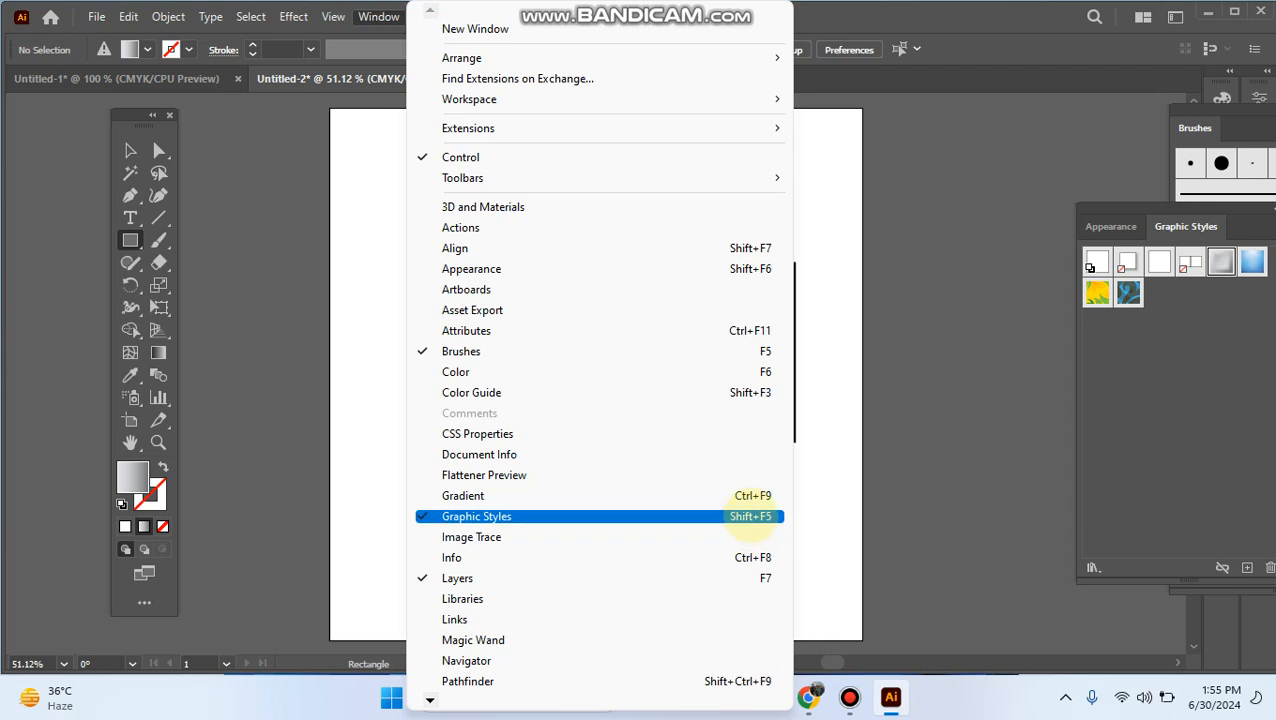
{"action": "left_click", "coordinate": [752, 495]}
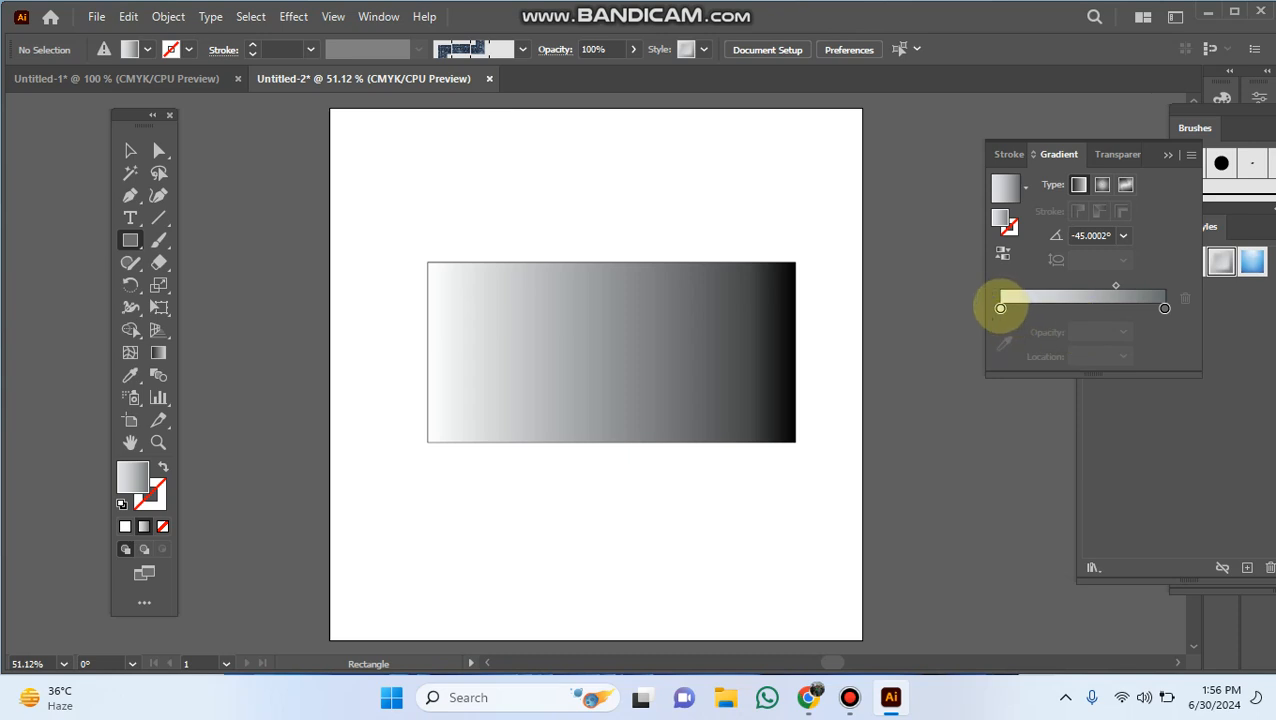
Try changing the gradient's start color stop to green with nothing selected
{"action": "left_click", "coordinate": [1000, 308]}
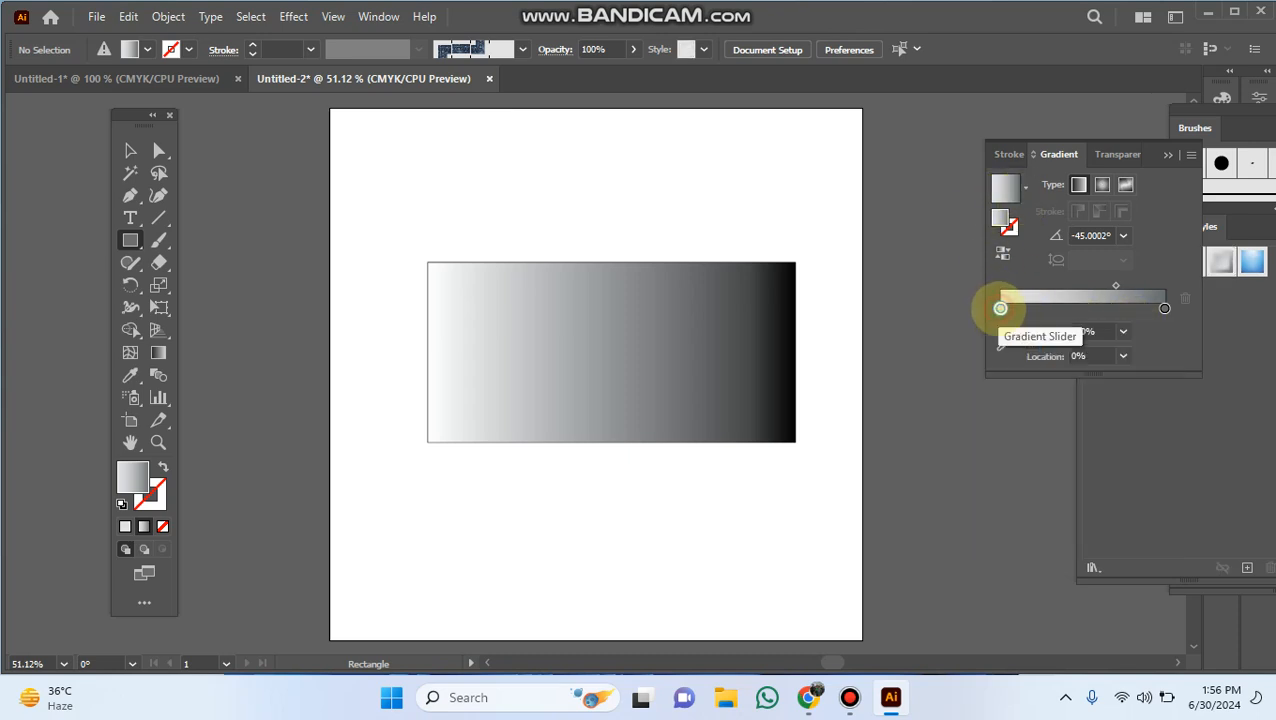
{"action": "left_click", "coordinate": [1005, 368]}
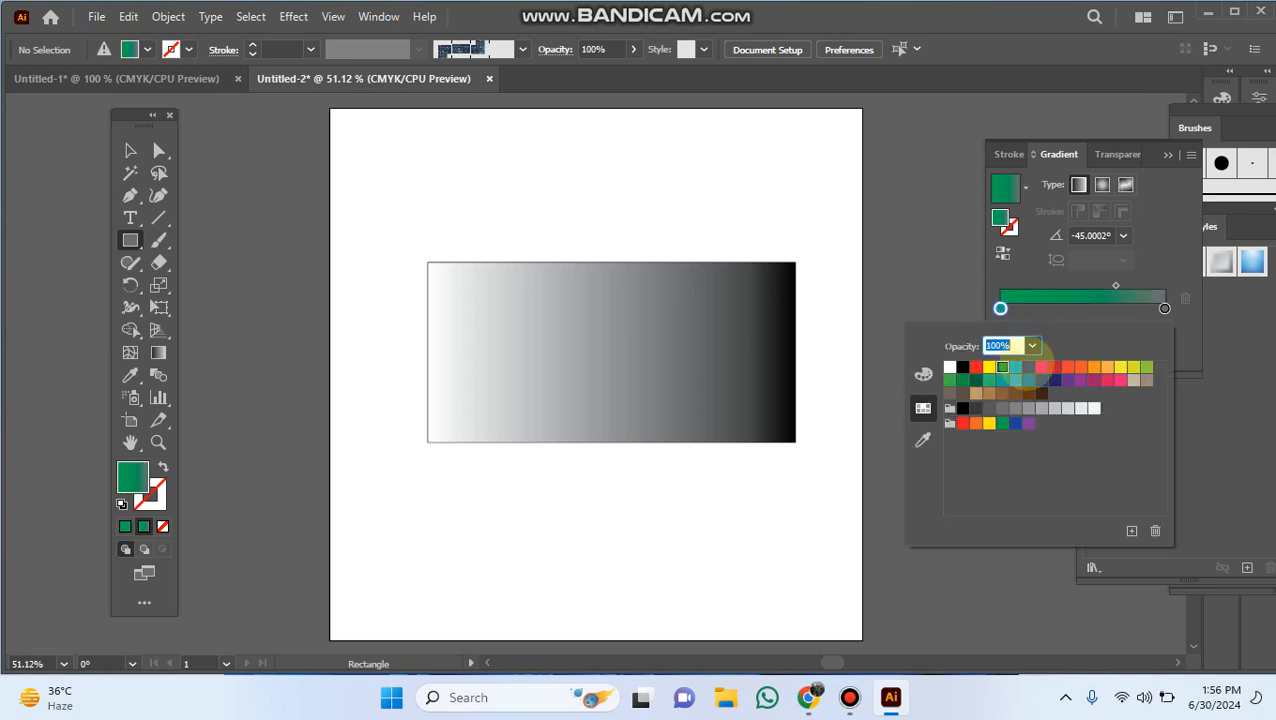
{"action": "left_click", "coordinate": [1164, 308]}
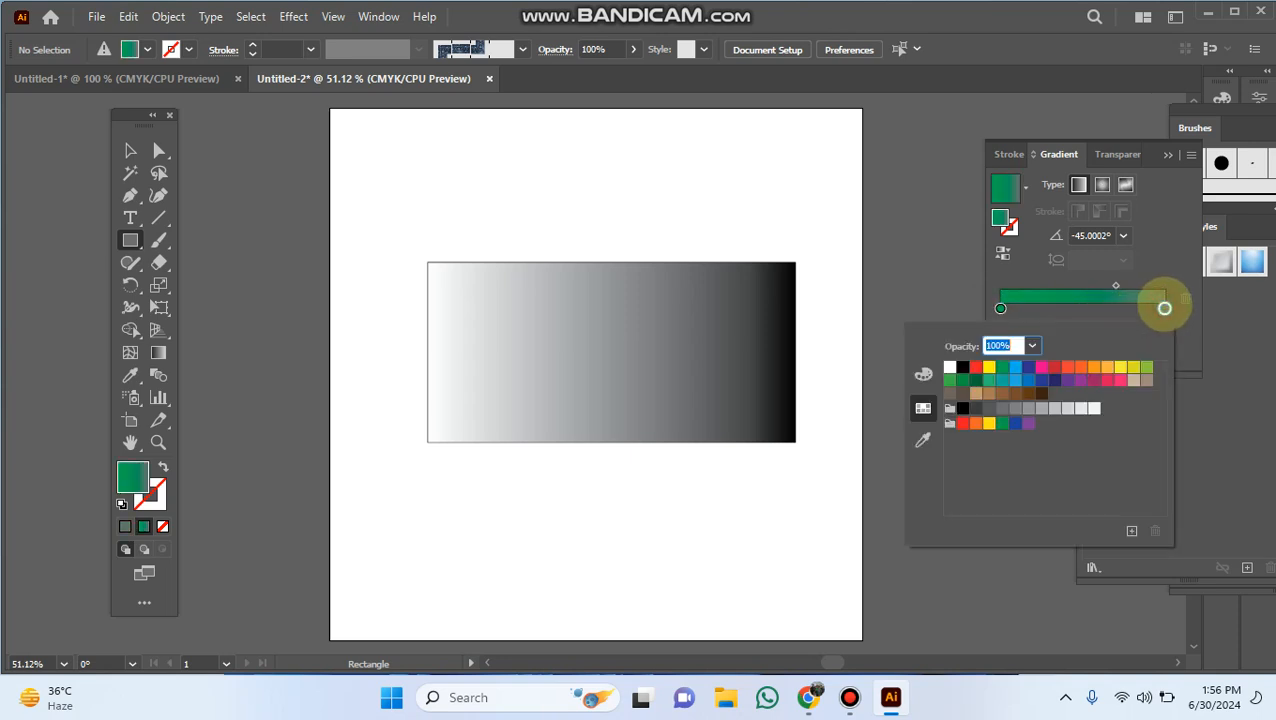
{"action": "left_click", "coordinate": [236, 192]}
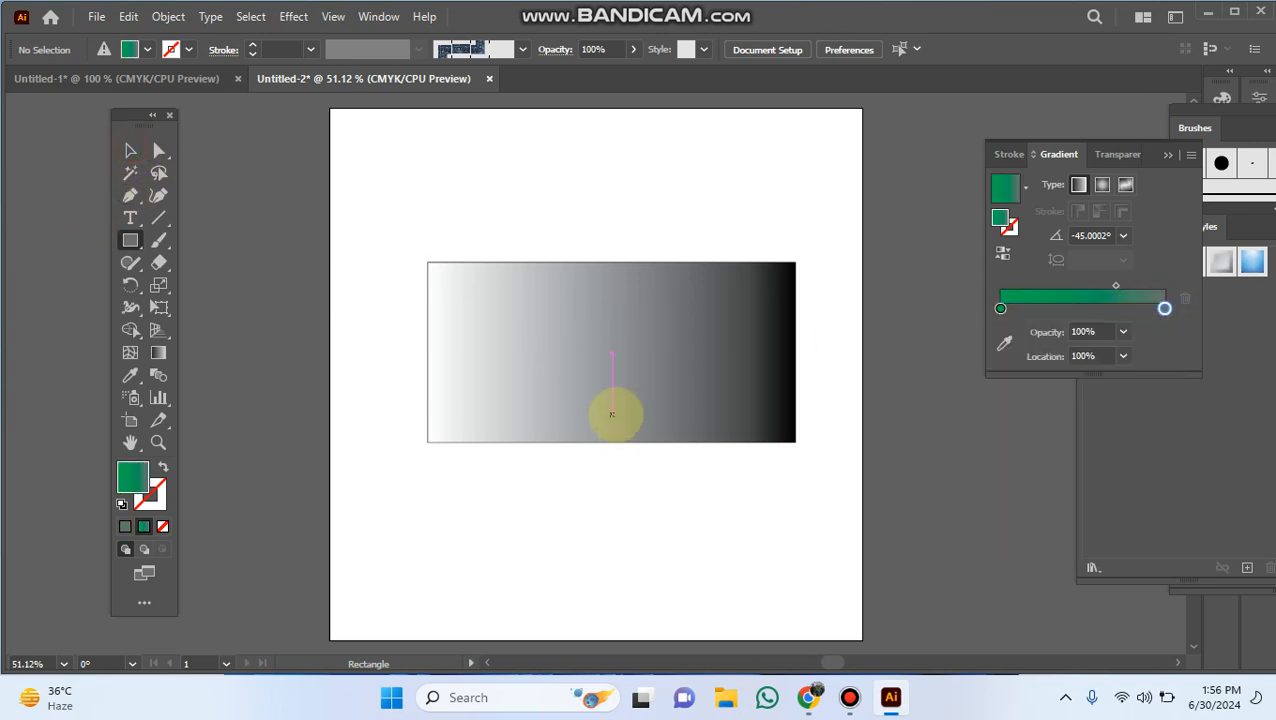
Recolor the rectangle's gradient with a blue start stop and a yellow end stop, and deselect it
{"action": "left_click", "coordinate": [527, 441]}
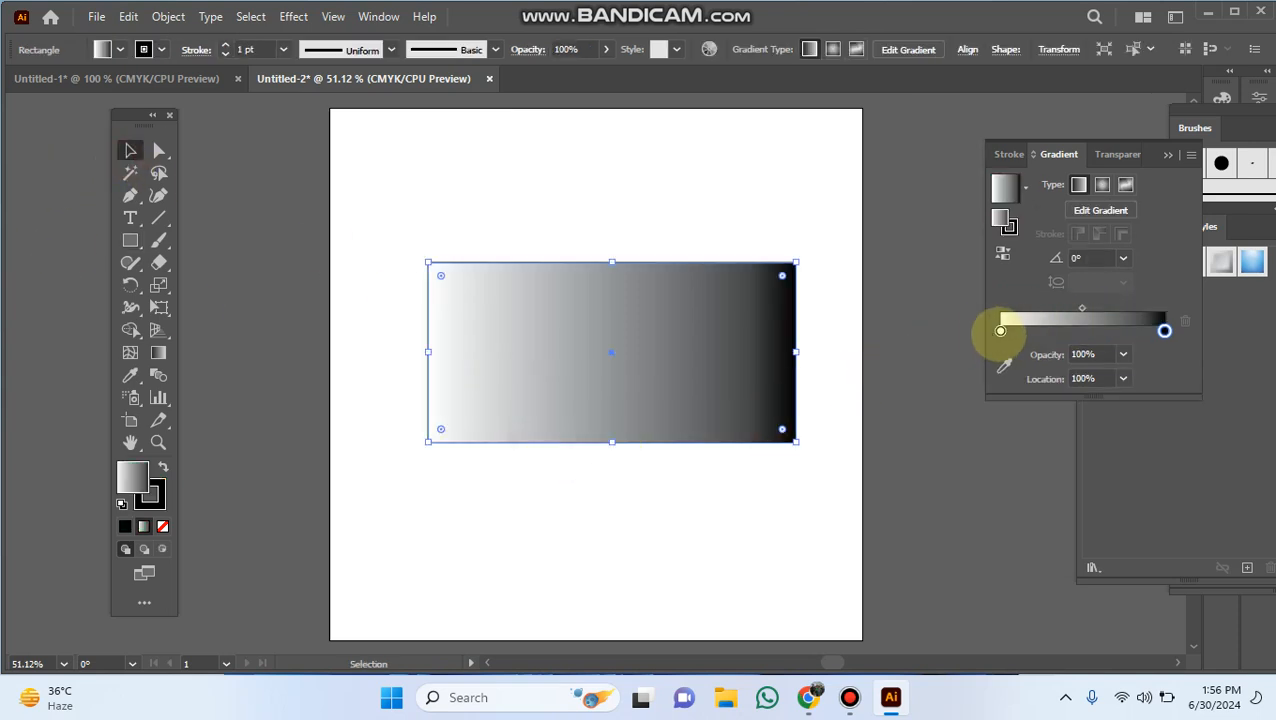
{"action": "double_click", "coordinate": [1000, 330]}
{"action": "left_click", "coordinate": [1015, 390]}
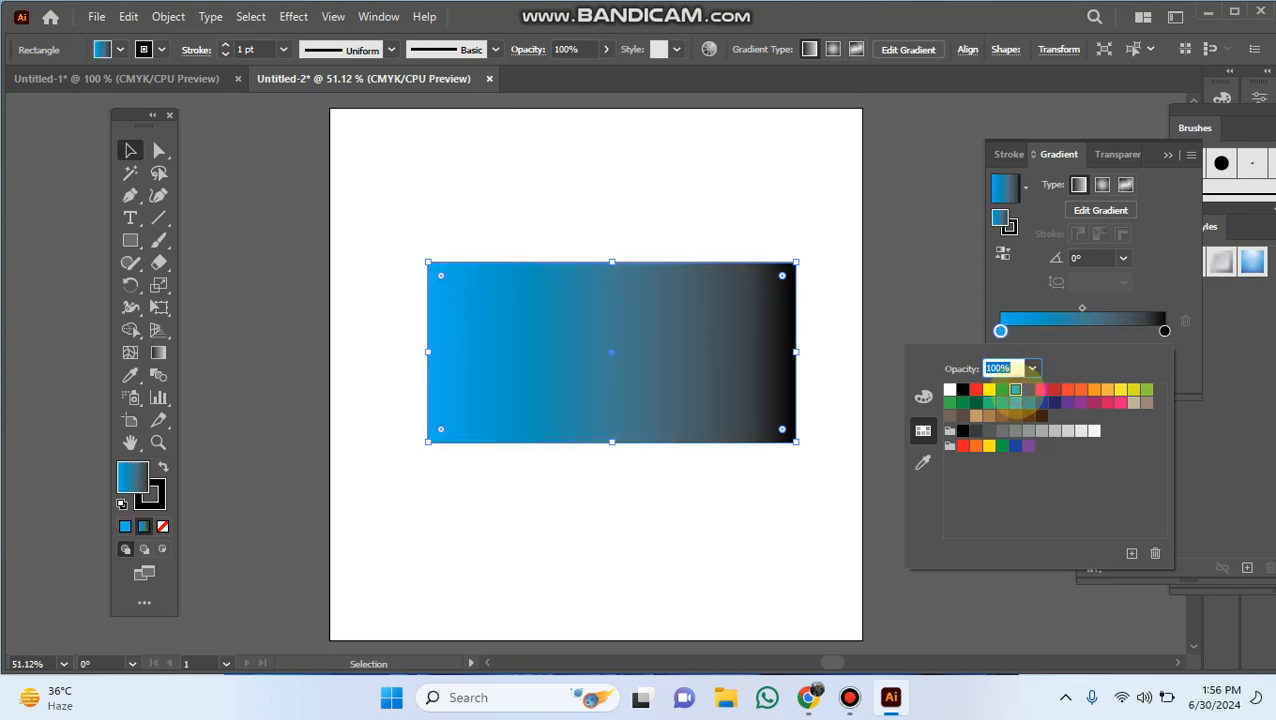
{"action": "left_click", "coordinate": [1164, 330]}
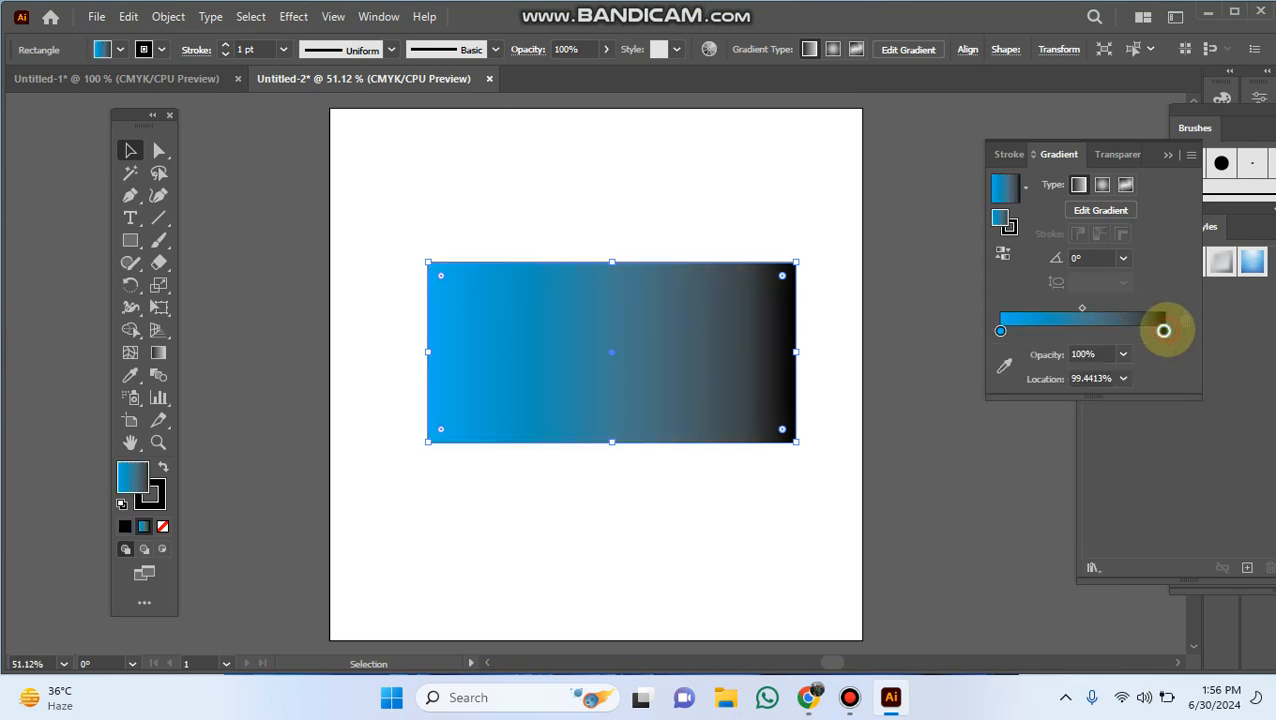
{"action": "double_click", "coordinate": [1164, 330]}
{"action": "left_click", "coordinate": [1120, 390]}
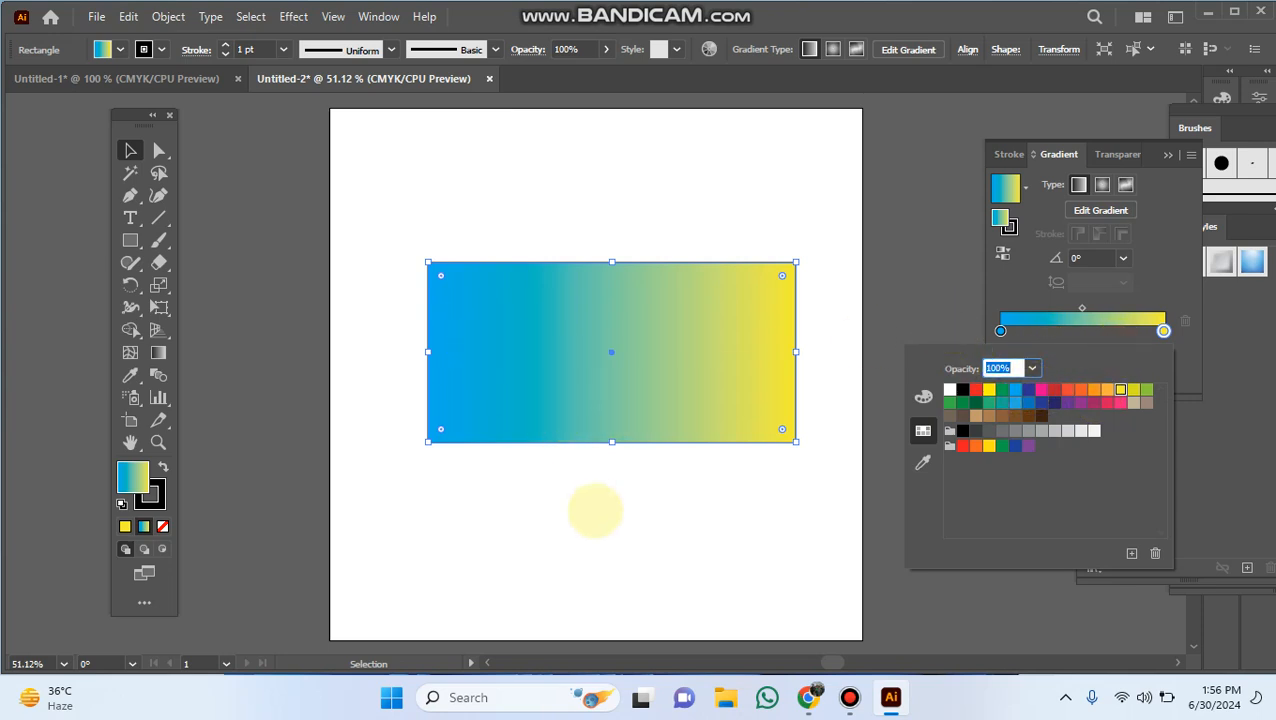
{"action": "left_click", "coordinate": [128, 149]}
{"action": "left_click", "coordinate": [561, 486]}
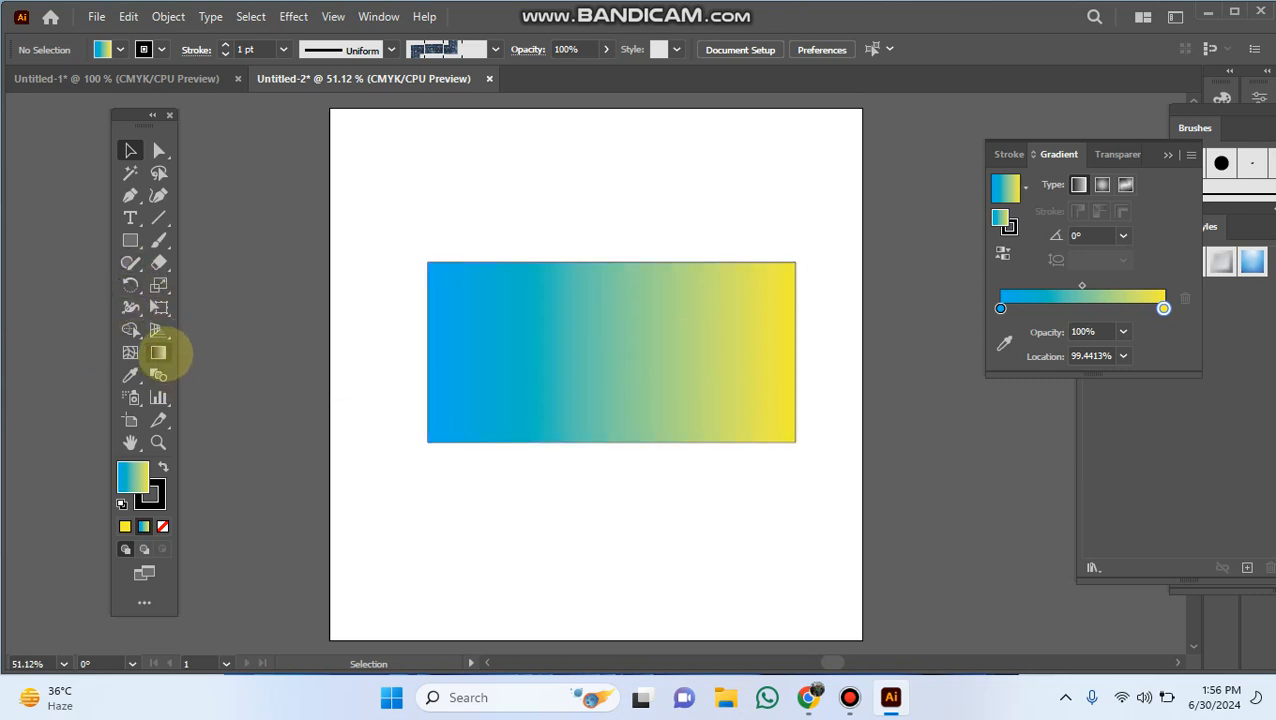
Redirect the rectangle's linear gradient several times with the Gradient tool, ending with a vertical blue-to-yellow run at -90°
{"action": "left_click", "coordinate": [159, 352]}
{"action": "mouse_move", "coordinate": [702, 300]}
{"action": "left_mouse_down"}
{"action": "mouse_move", "coordinate": [638, 356]}
{"action": "mouse_move", "coordinate": [560, 386]}
{"action": "left_mouse_up"}
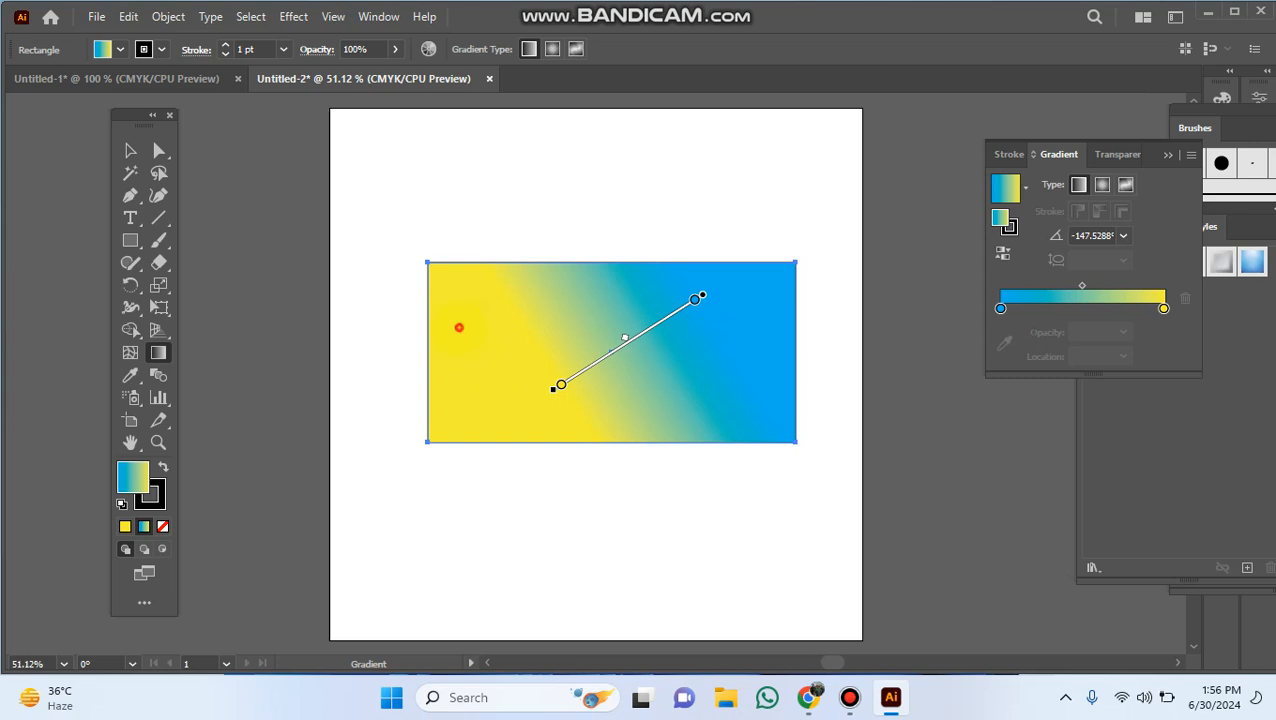
{"action": "left_click_drag", "start_coordinate": [459, 327], "coordinate": [604, 418]}
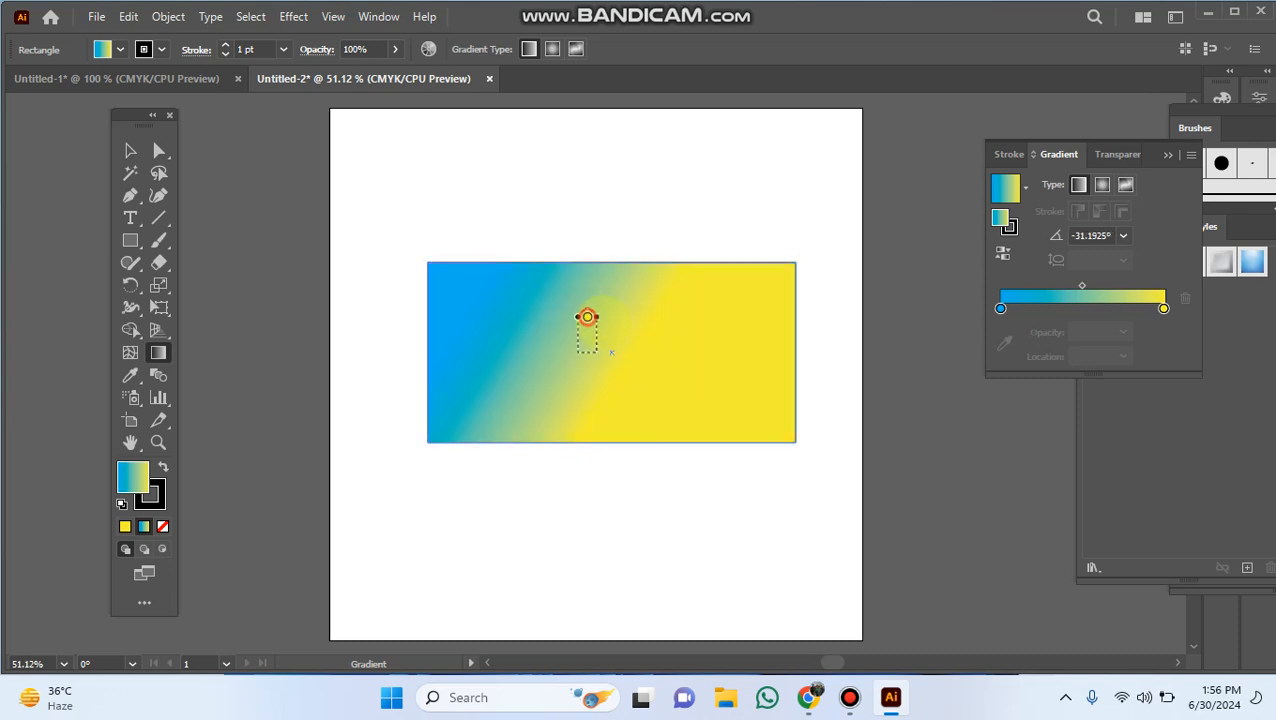
{"action": "left_click_drag", "start_coordinate": [580, 344], "coordinate": [733, 384]}
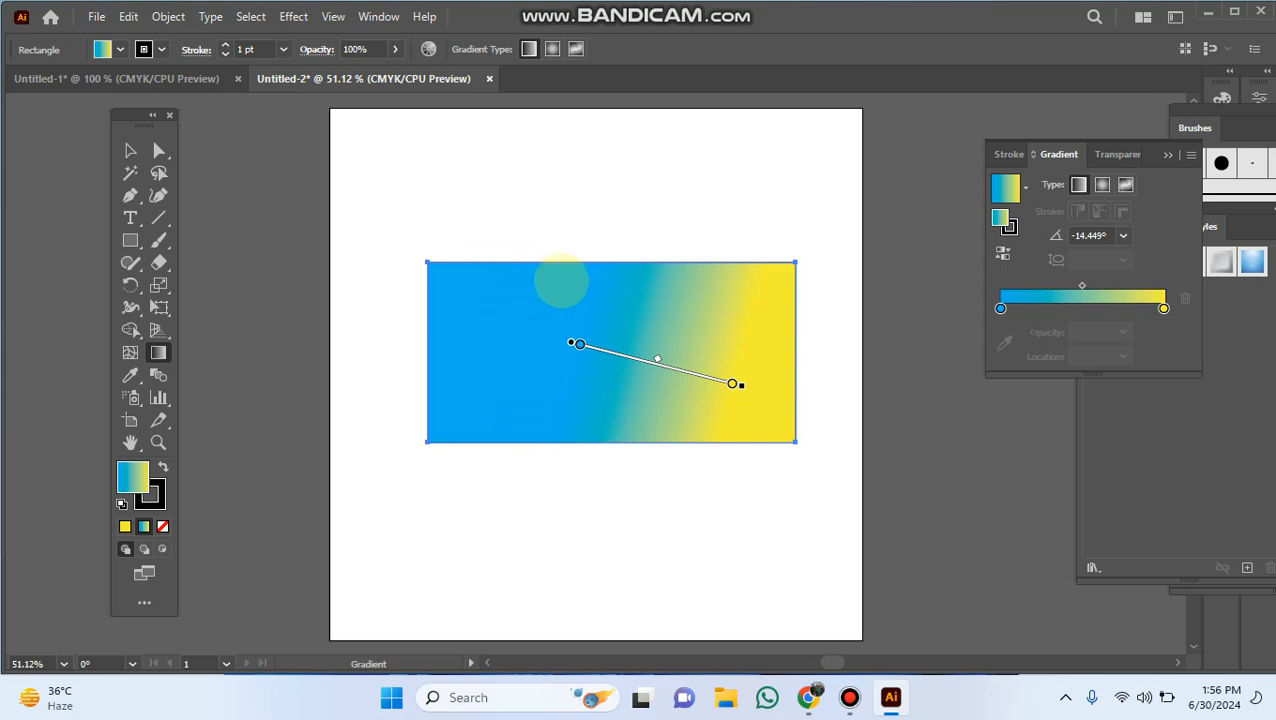
{"action": "left_click_drag", "start_coordinate": [561, 279], "coordinate": [561, 392]}
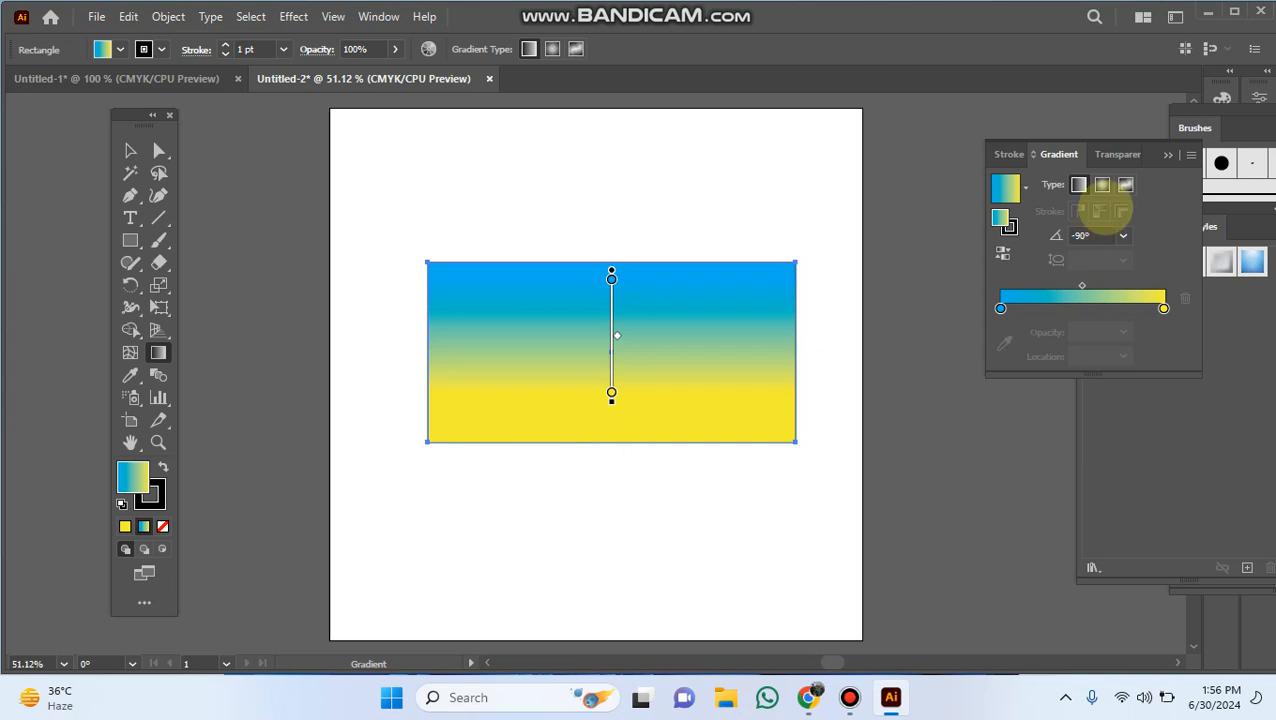
Change the rectangle's gradient to radial and move its yellow stop inward to about 63% location
{"action": "left_click", "coordinate": [1102, 184]}
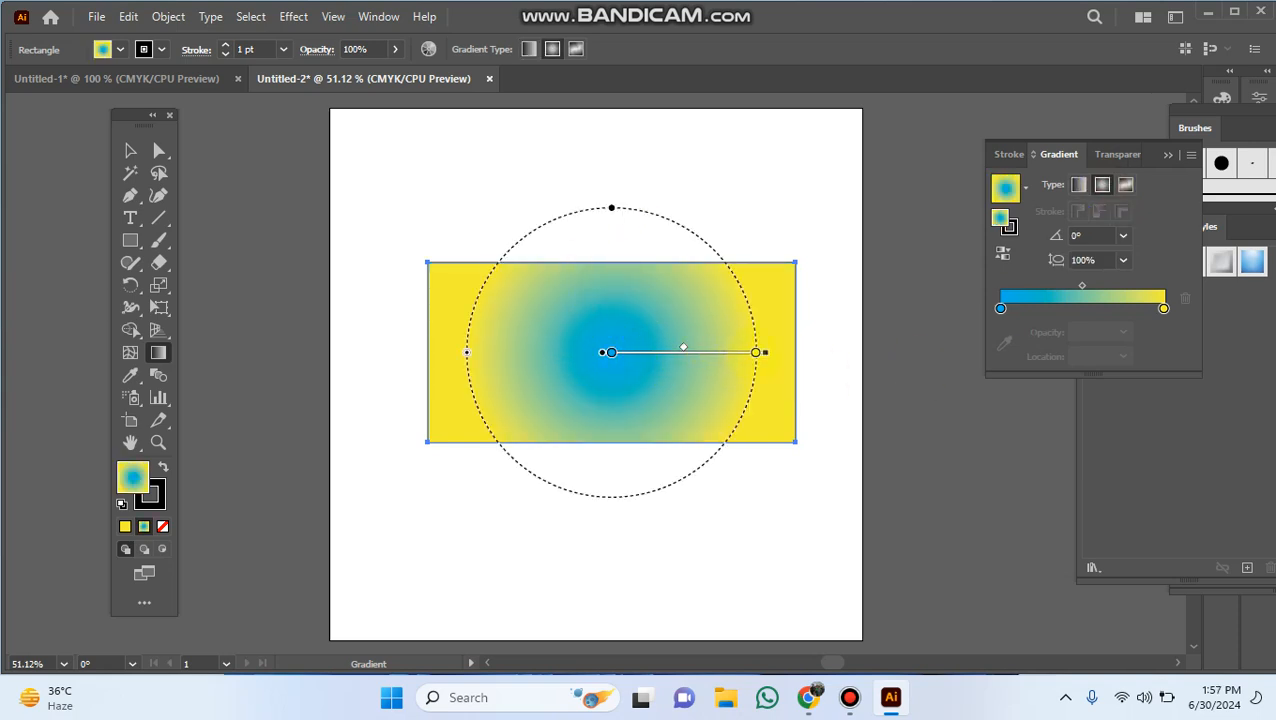
{"action": "left_click", "coordinate": [755, 352]}
{"action": "left_click", "coordinate": [702, 354]}
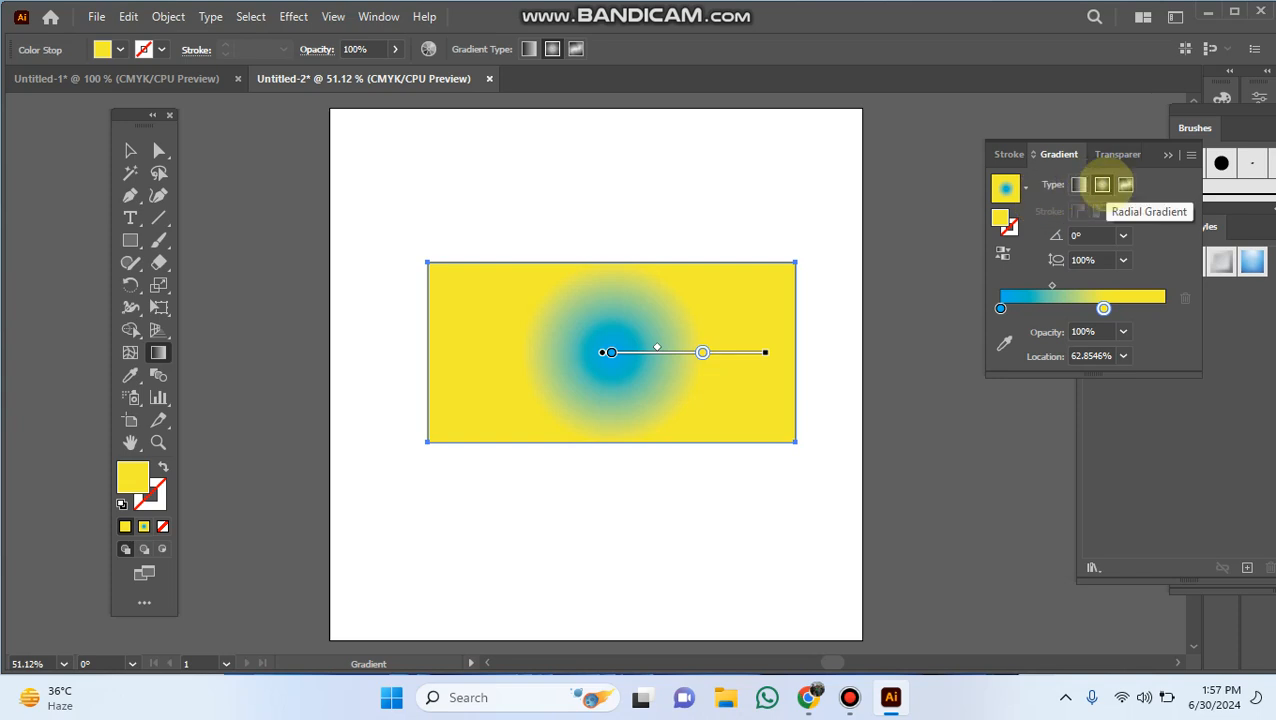
Reposition and resize the radial gradient repeatedly within the rectangle, ending with its blue center in the upper right half at about -58°
{"action": "left_click_drag", "start_coordinate": [536, 310], "coordinate": [637, 378]}
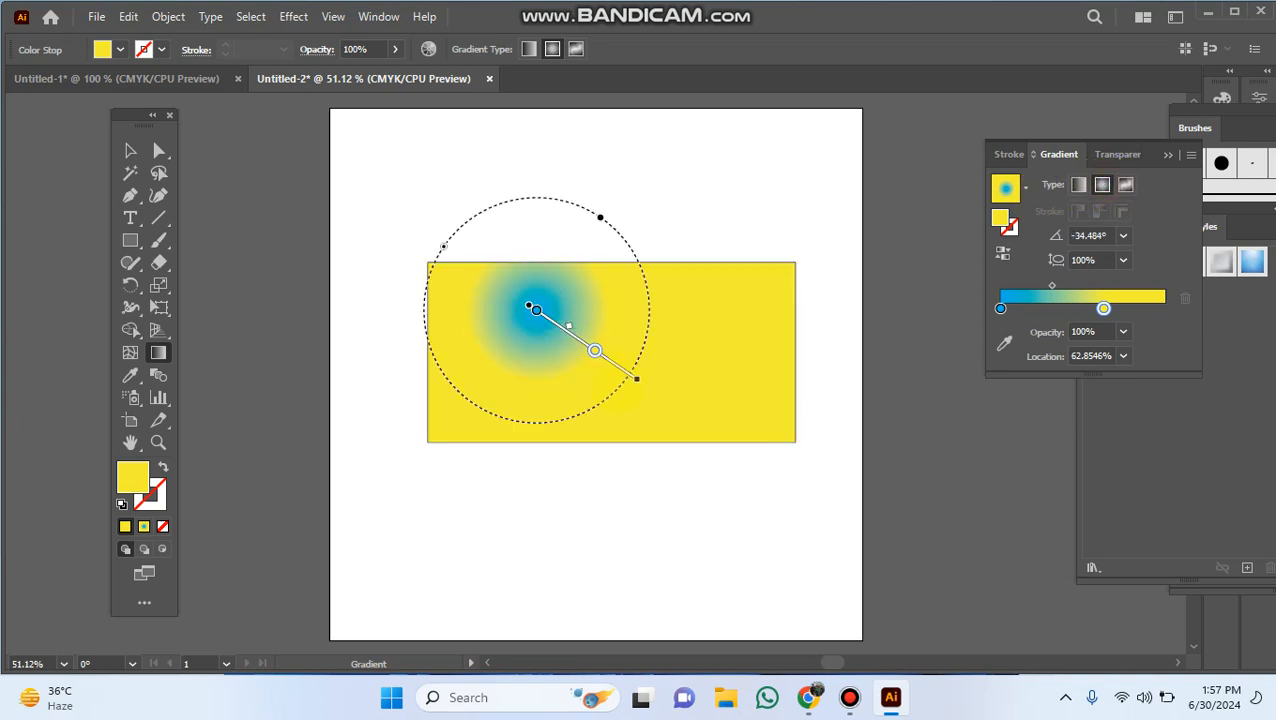
{"action": "left_click_drag", "start_coordinate": [728, 308], "coordinate": [755, 362]}
{"action": "left_click_drag", "start_coordinate": [641, 350], "coordinate": [684, 420]}
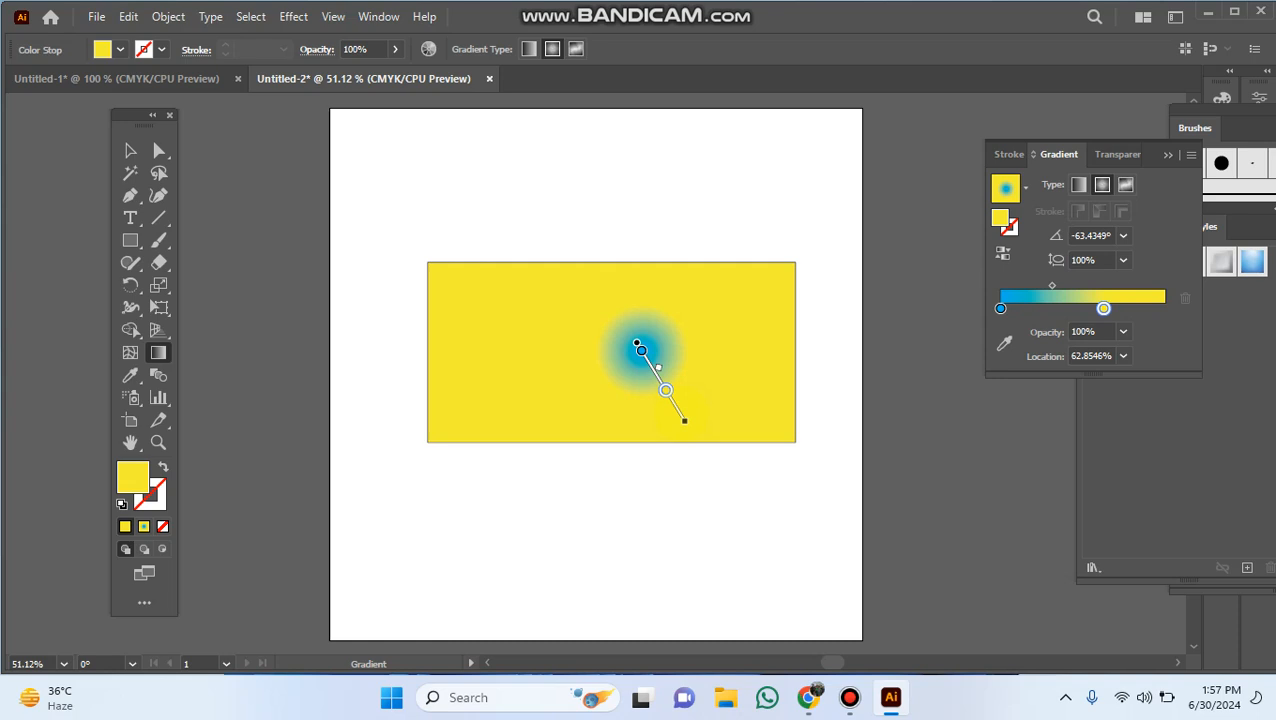
{"action": "left_click_drag", "start_coordinate": [491, 330], "coordinate": [655, 421]}
{"action": "left_click_drag", "start_coordinate": [717, 300], "coordinate": [771, 431]}
{"action": "left_click_drag", "start_coordinate": [538, 330], "coordinate": [598, 433]}
{"action": "left_click_drag", "start_coordinate": [678, 276], "coordinate": [759, 419]}
{"action": "left_click_drag", "start_coordinate": [504, 376], "coordinate": [544, 436]}
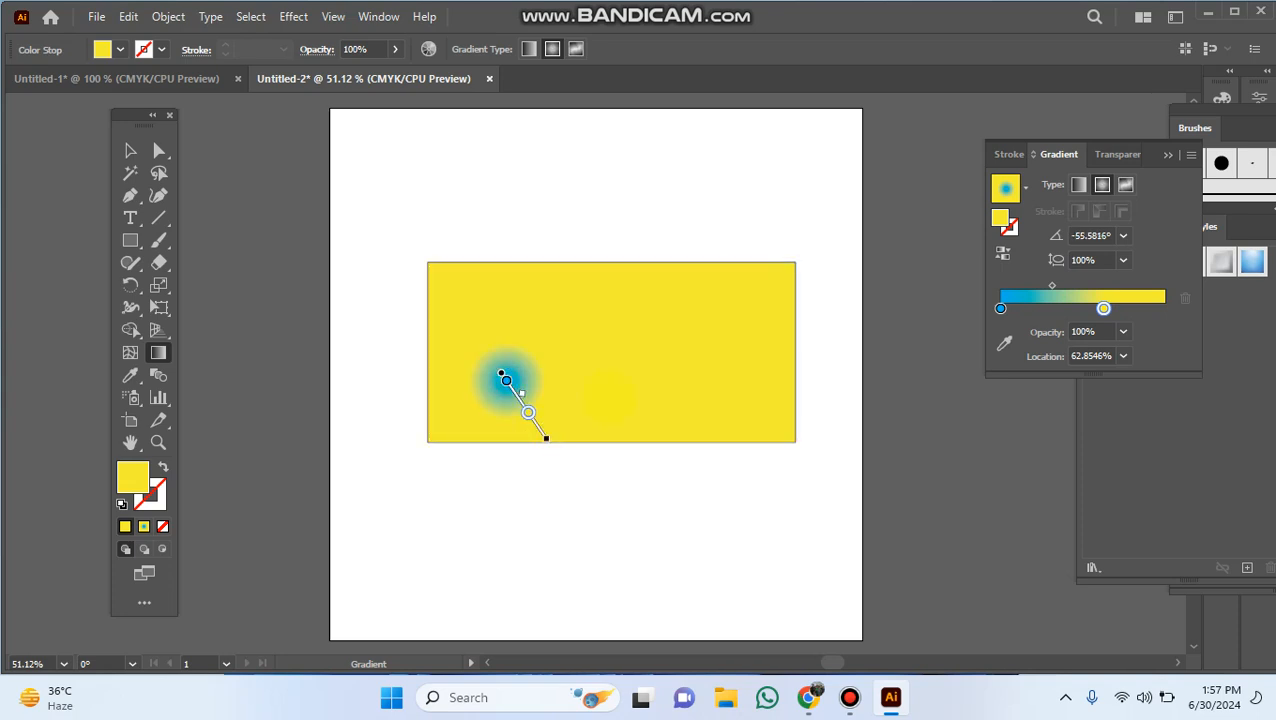
{"action": "left_click_drag", "start_coordinate": [664, 302], "coordinate": [749, 433]}
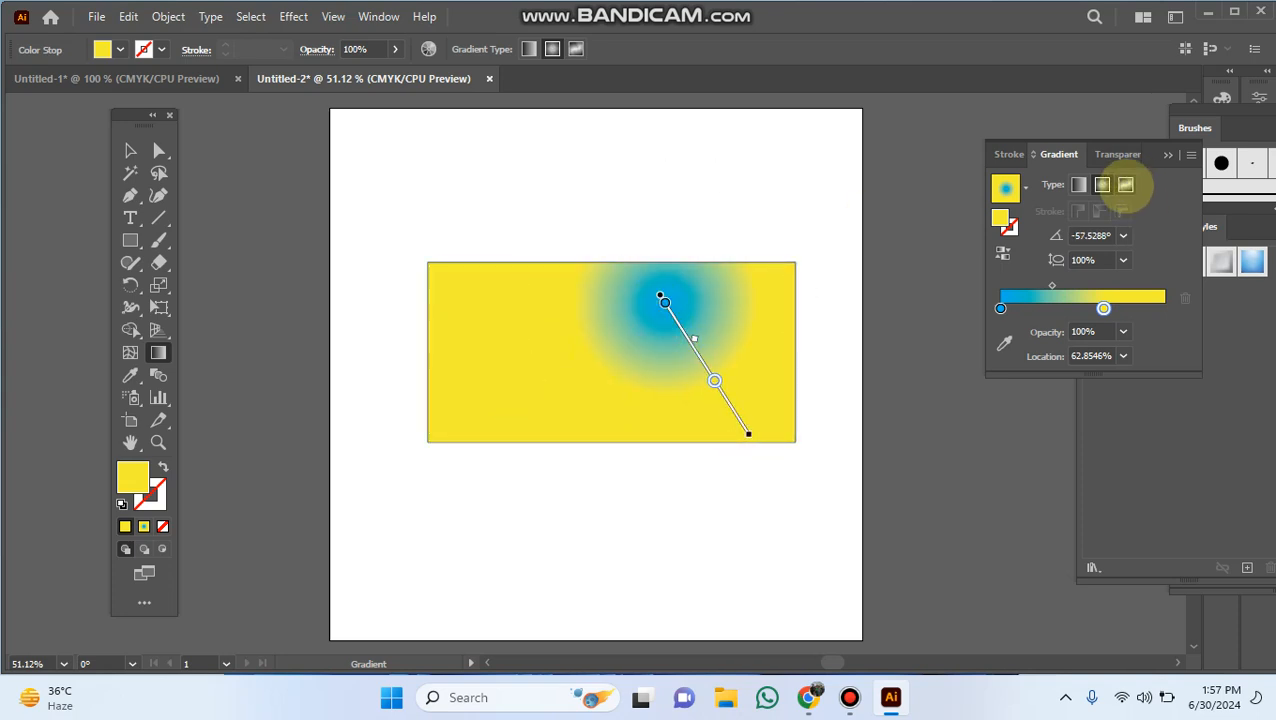
Change the rectangle's gradient to freeform and add a white color point in its upper left area
{"action": "left_click", "coordinate": [1126, 184]}
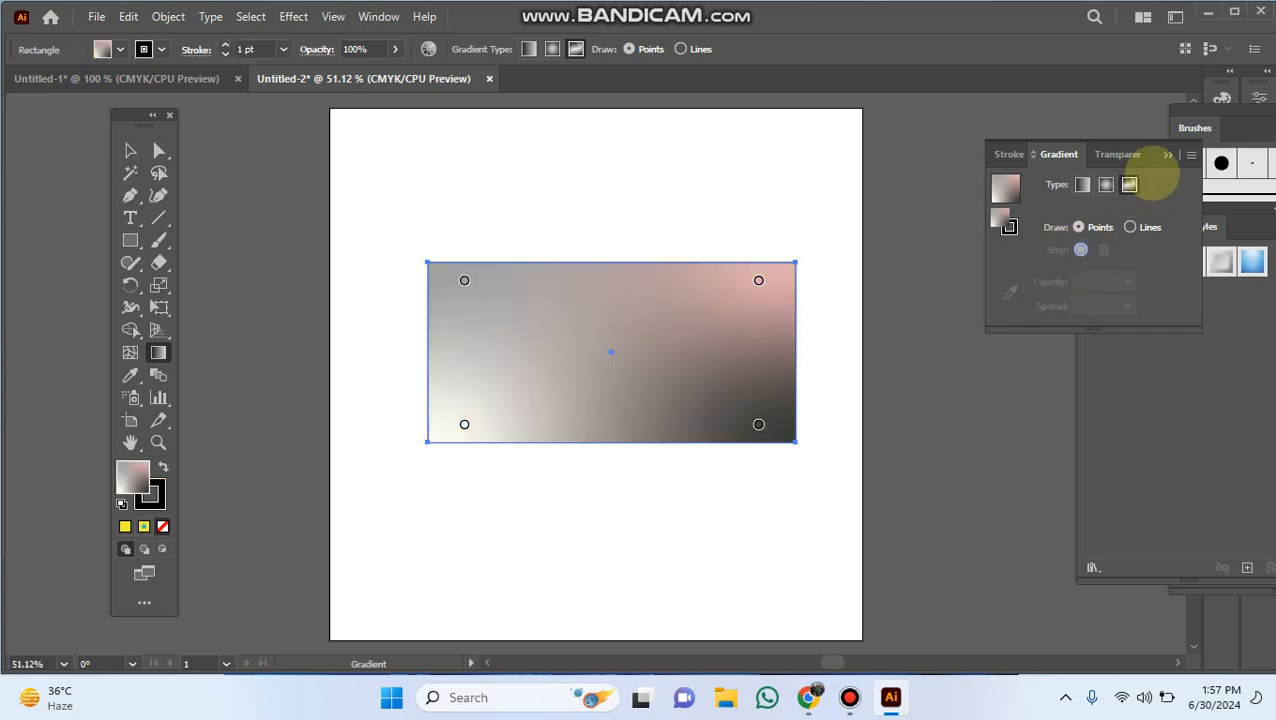
{"action": "left_click", "coordinate": [522, 305]}
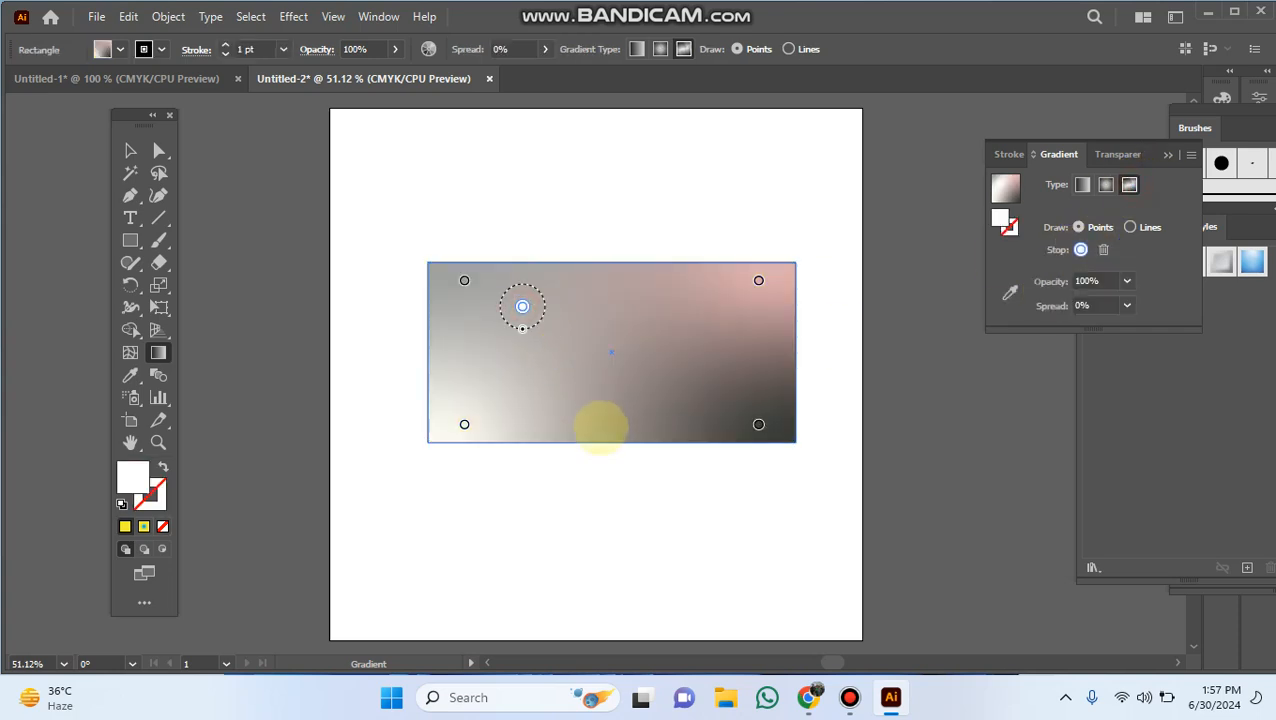
Delete the freeform-gradient rectangle and draw a new, wider white rectangle across the middle of the artboard
{"action": "left_click", "coordinate": [130, 150]}
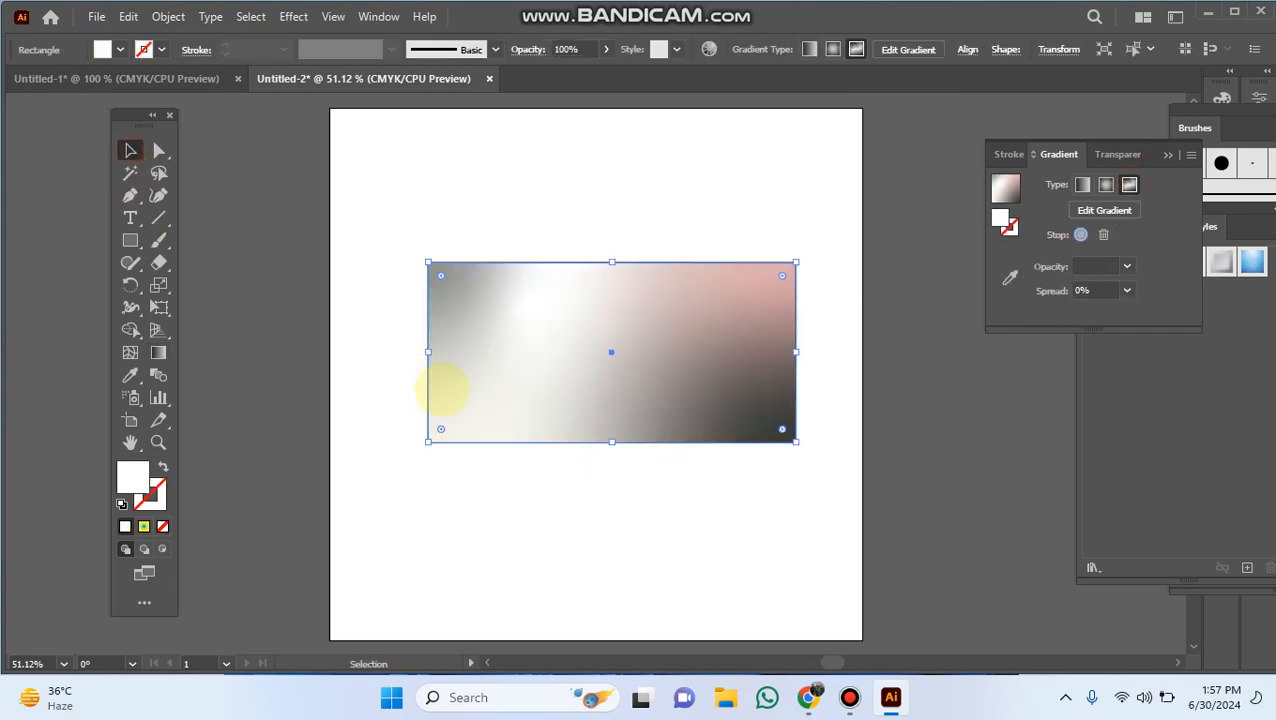
{"action": "key", "text": "Delete"}
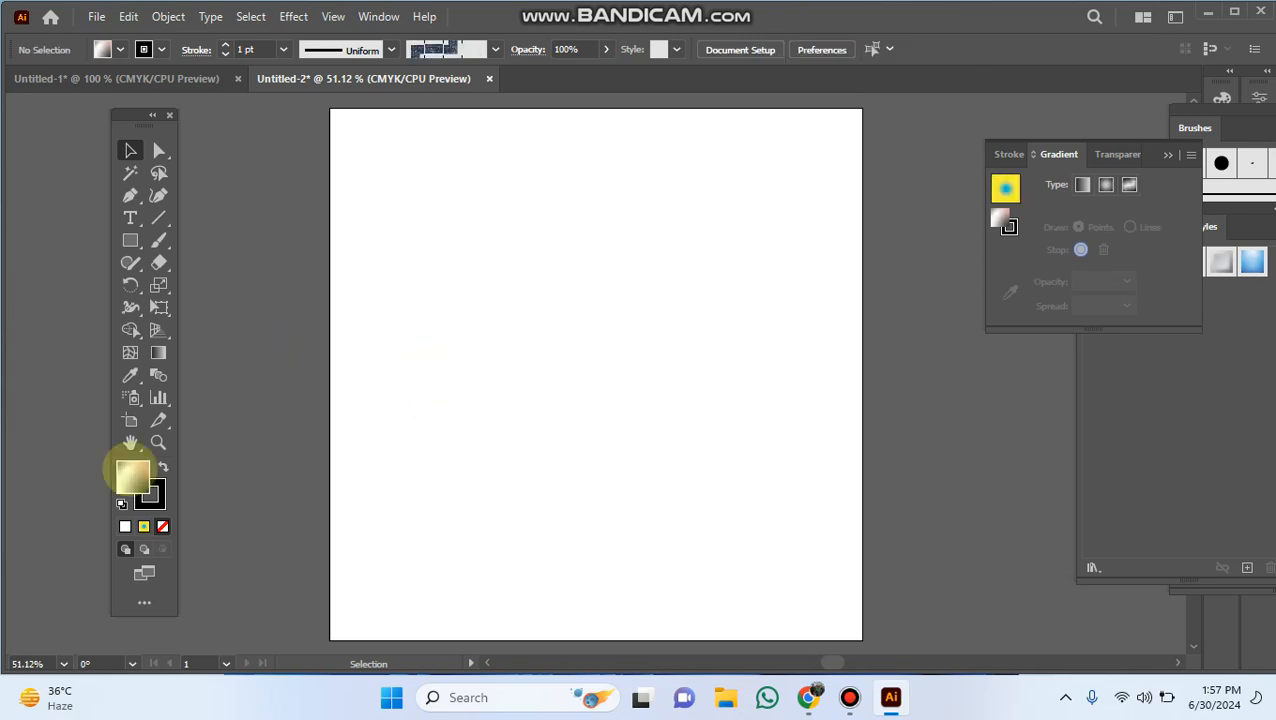
{"action": "left_click", "coordinate": [130, 240]}
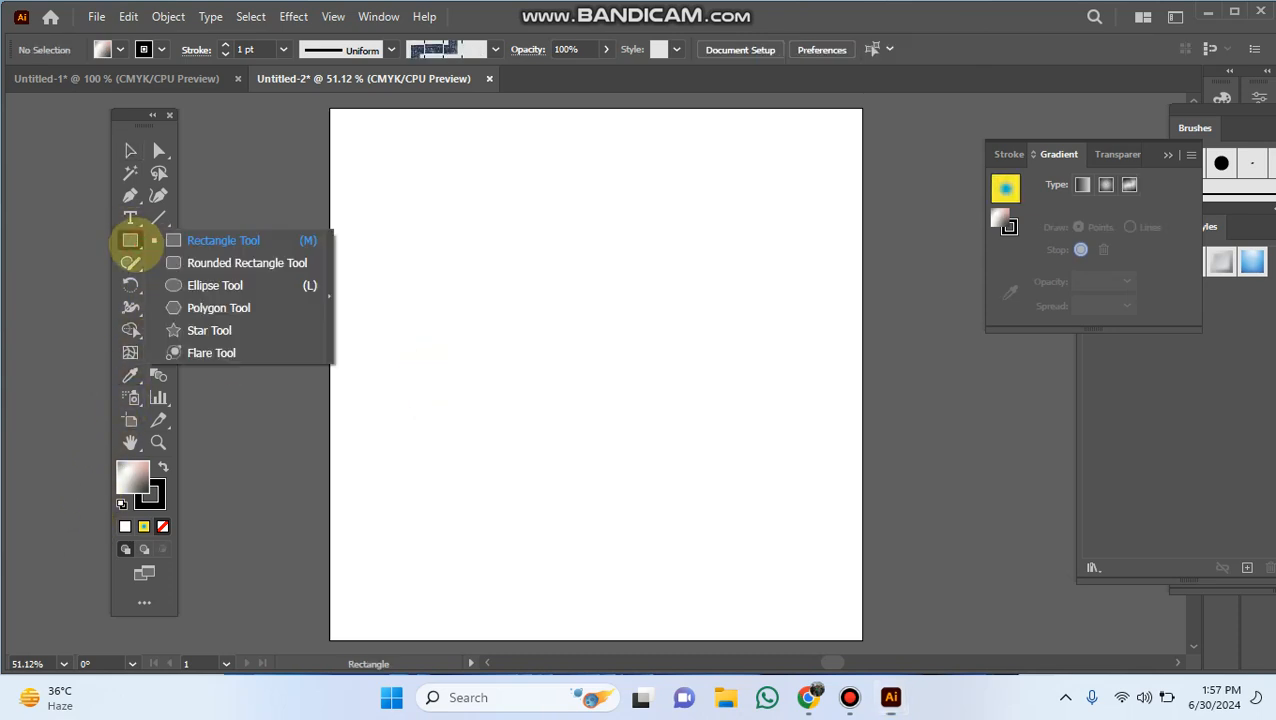
{"action": "left_click", "coordinate": [228, 239]}
{"action": "left_click_drag", "start_coordinate": [389, 245], "coordinate": [827, 438]}
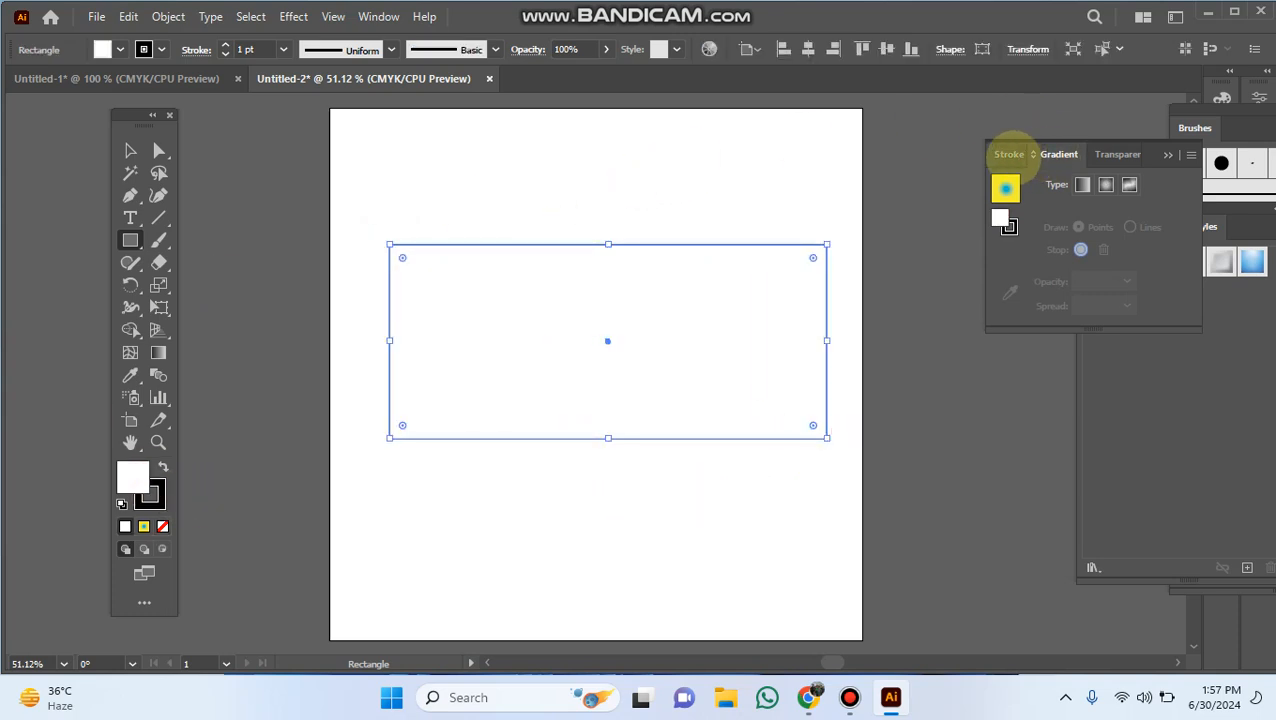
{"action": "left_click", "coordinate": [1009, 154]}
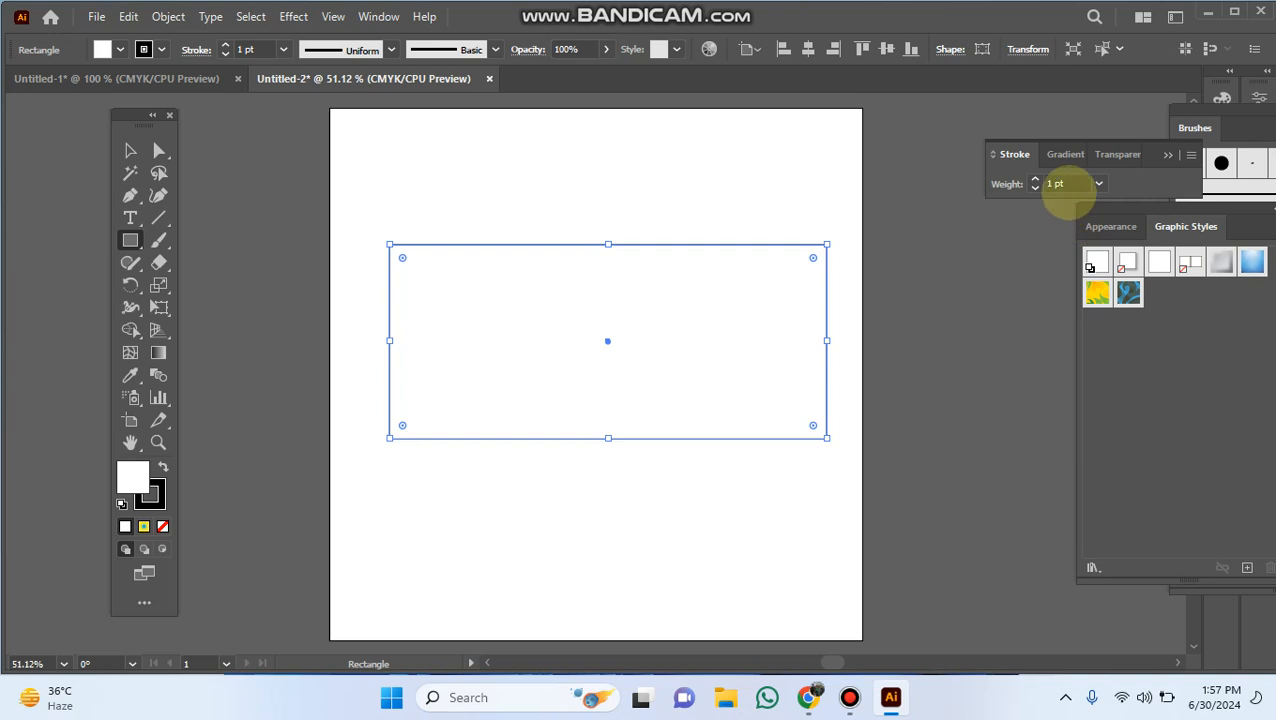
{"action": "left_click", "coordinate": [1065, 154]}
{"action": "left_click", "coordinate": [1009, 154]}
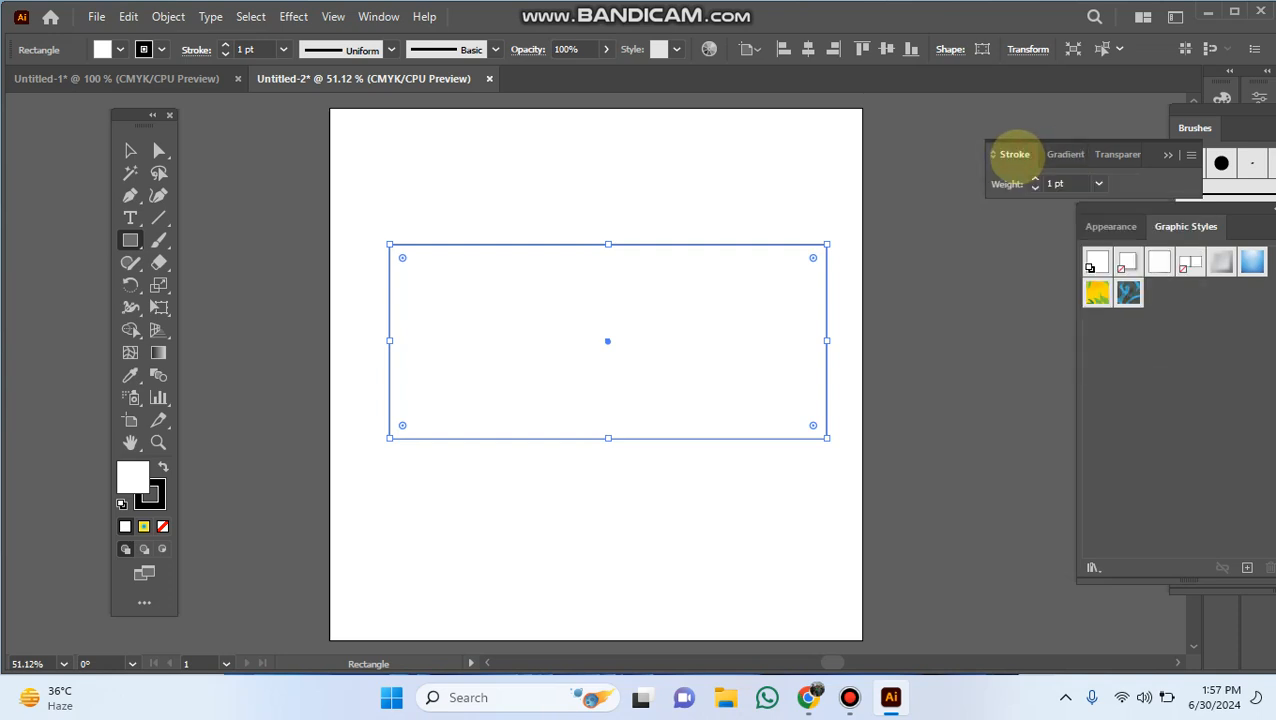
Fill the wide rectangle with dark blue, and replace that fill with the light green swatch
{"action": "left_click", "coordinate": [130, 150]}
{"action": "left_click", "coordinate": [102, 49]}
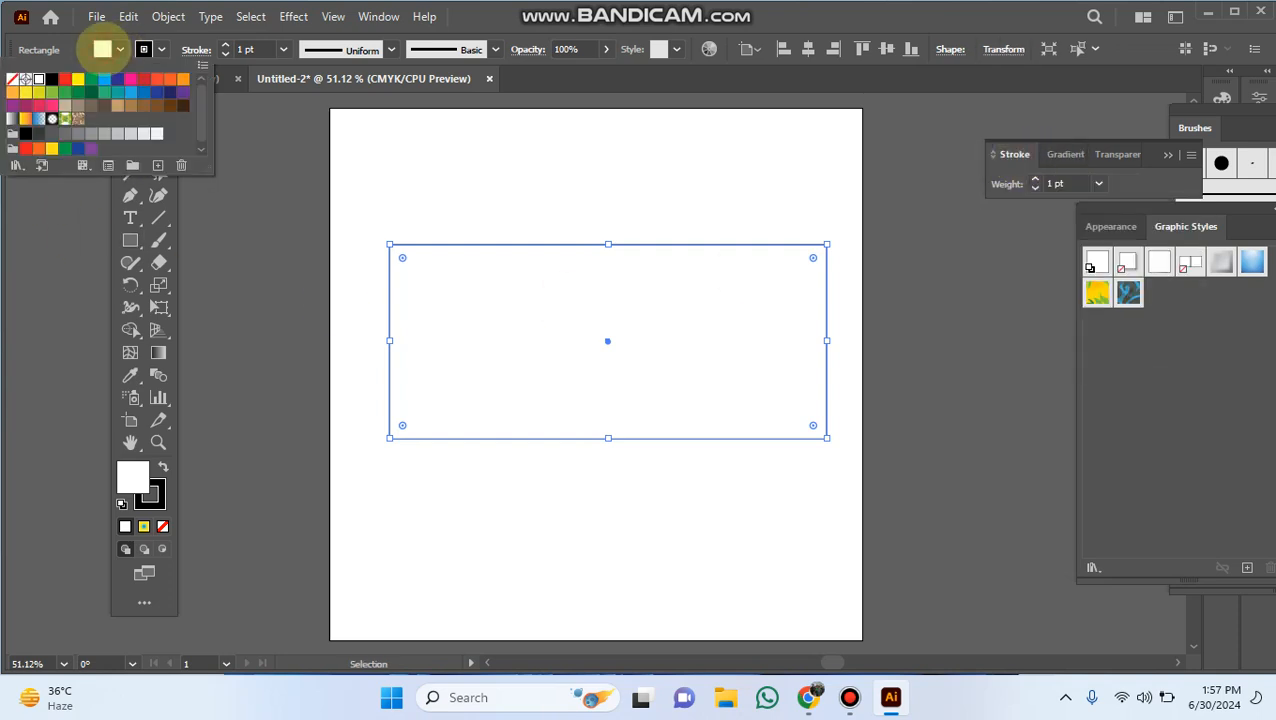
{"action": "left_click", "coordinate": [117, 79]}
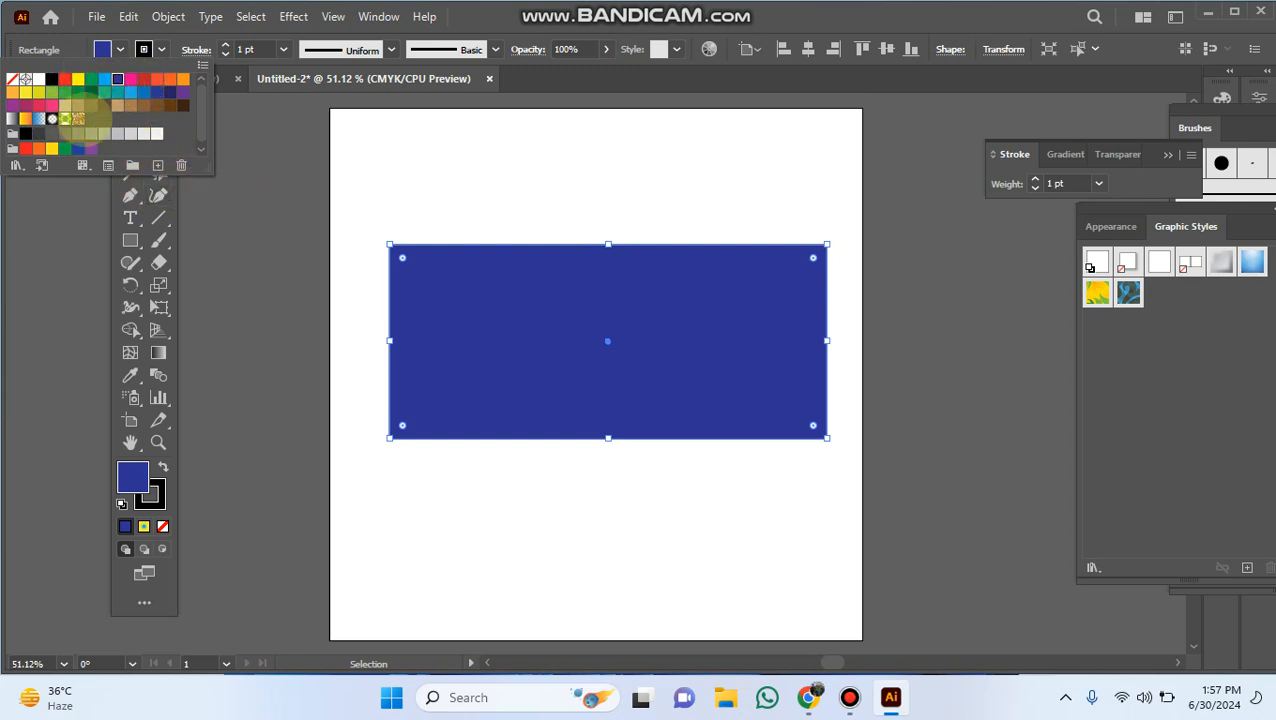
{"action": "left_click", "coordinate": [51, 92]}
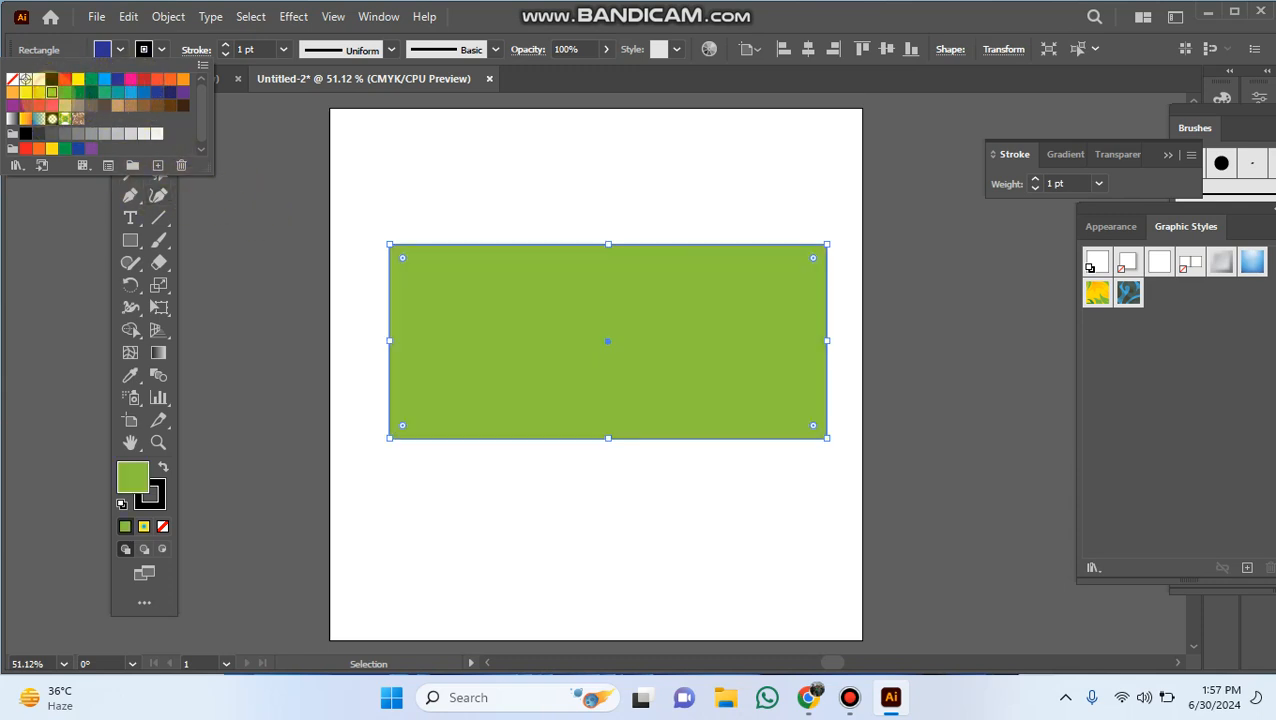
{"action": "left_click", "coordinate": [366, 148]}
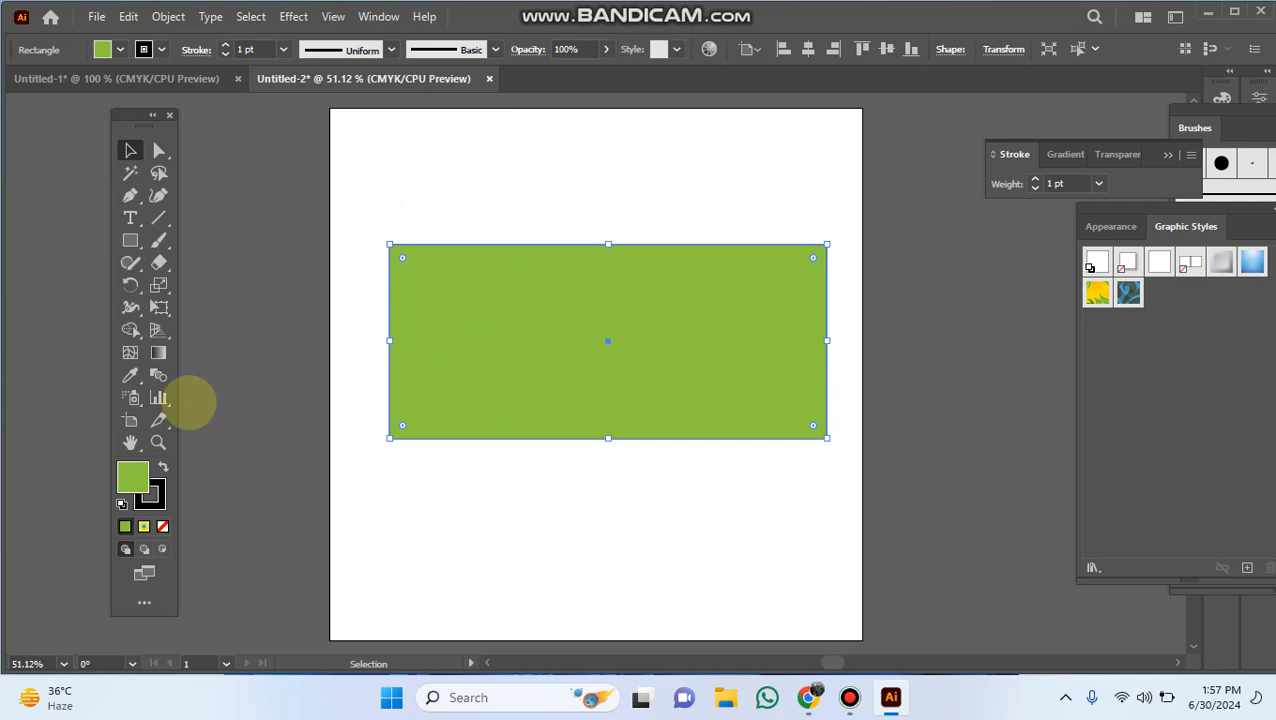
Zoom in on the green rectangle to 100% and pan until the whole shape is in view
{"action": "left_click", "coordinate": [158, 442]}
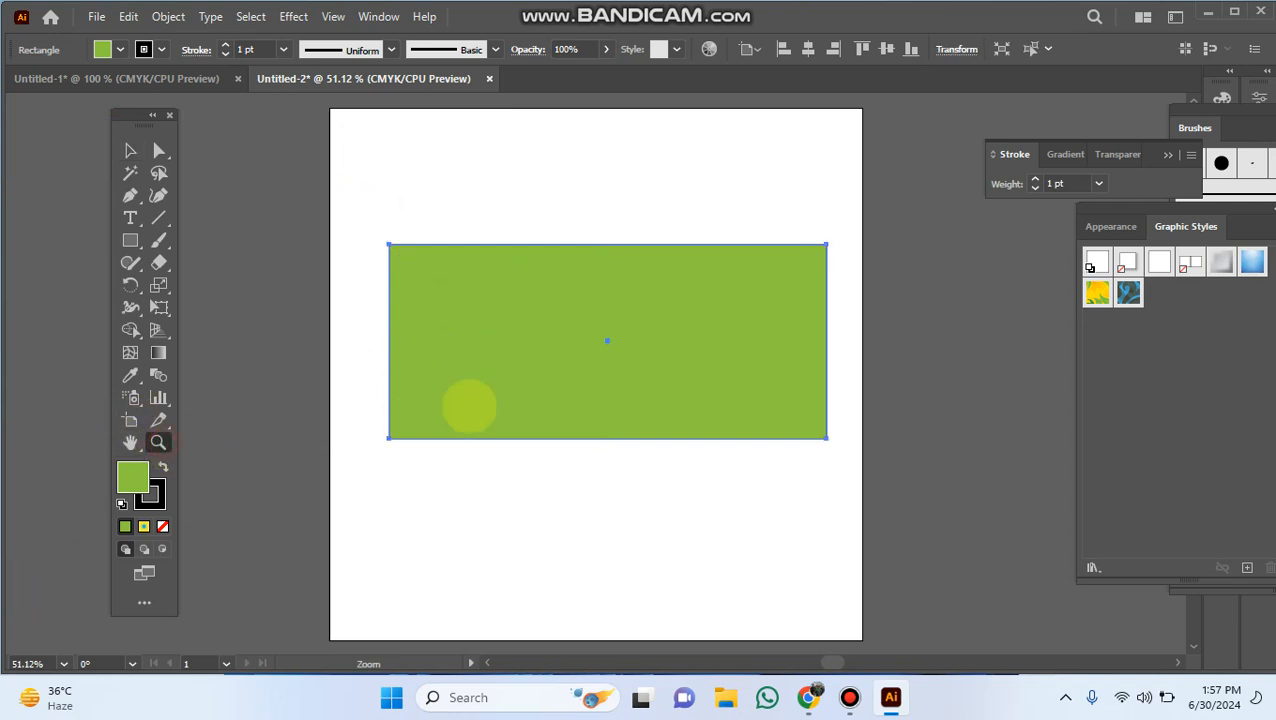
{"action": "left_click", "coordinate": [508, 355]}
{"action": "left_click", "coordinate": [613, 384]}
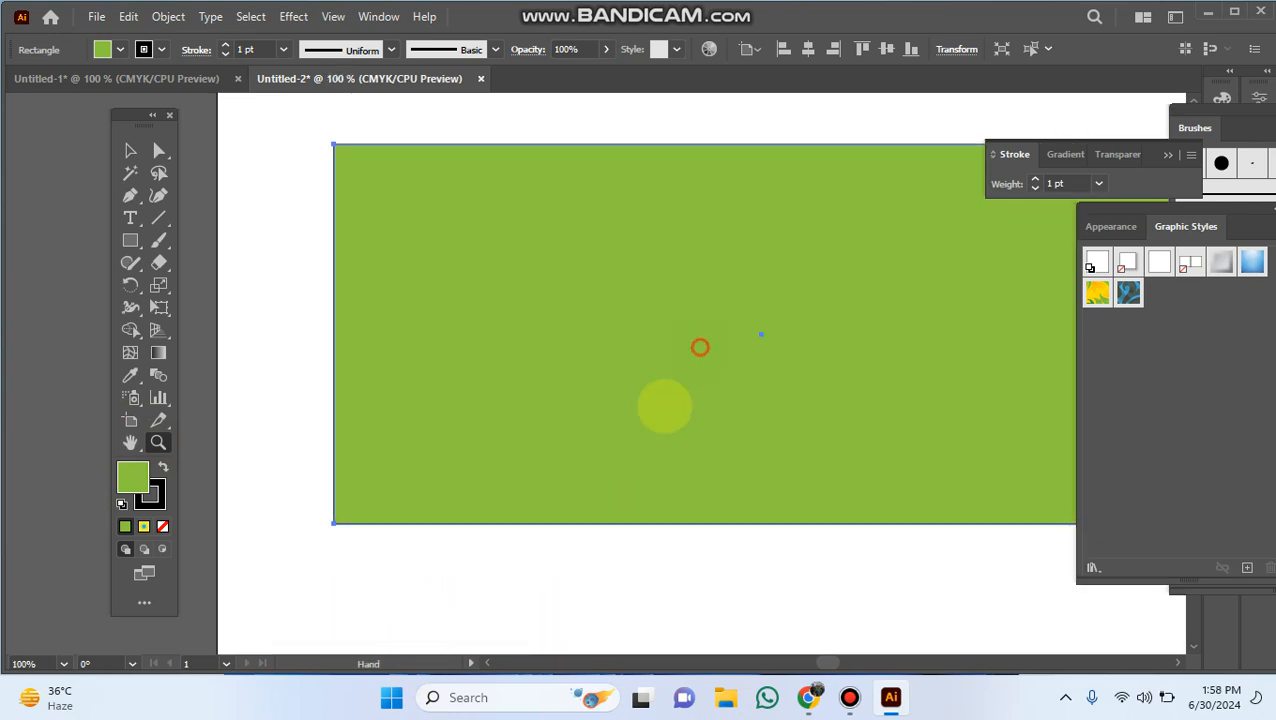
{"action": "left_click_drag", "start_coordinate": [698, 347], "coordinate": [571, 390]}
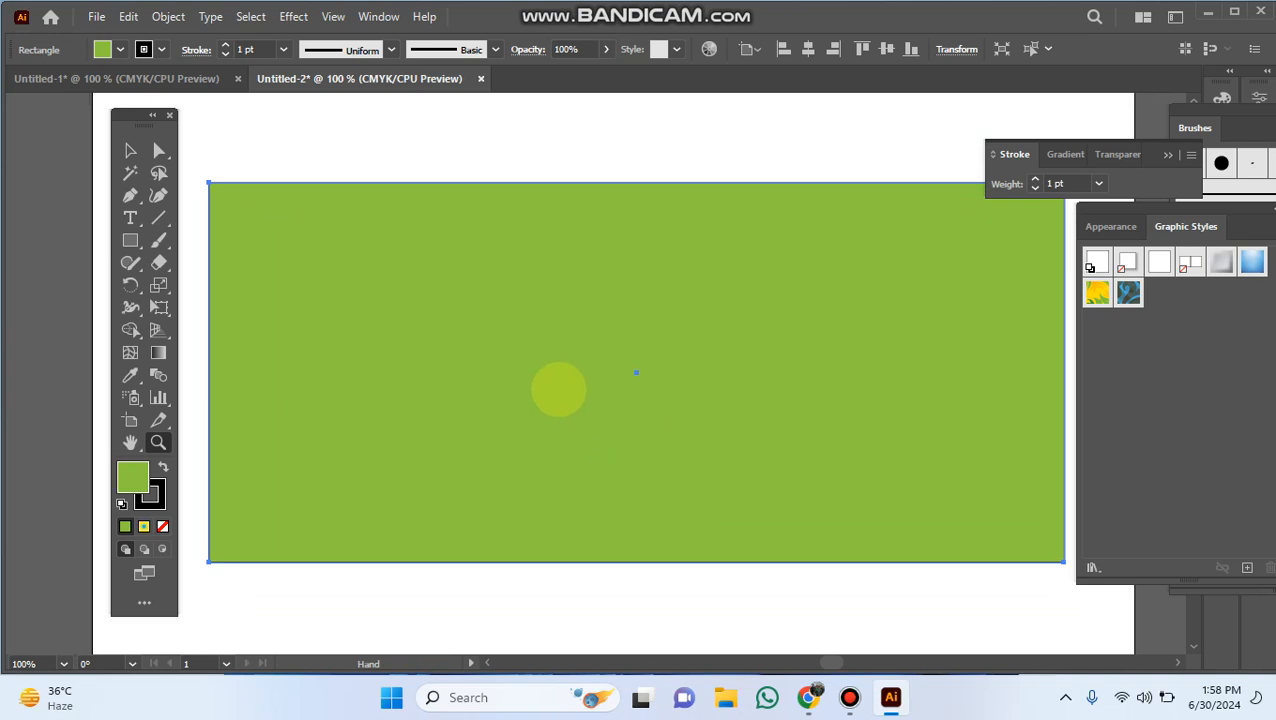